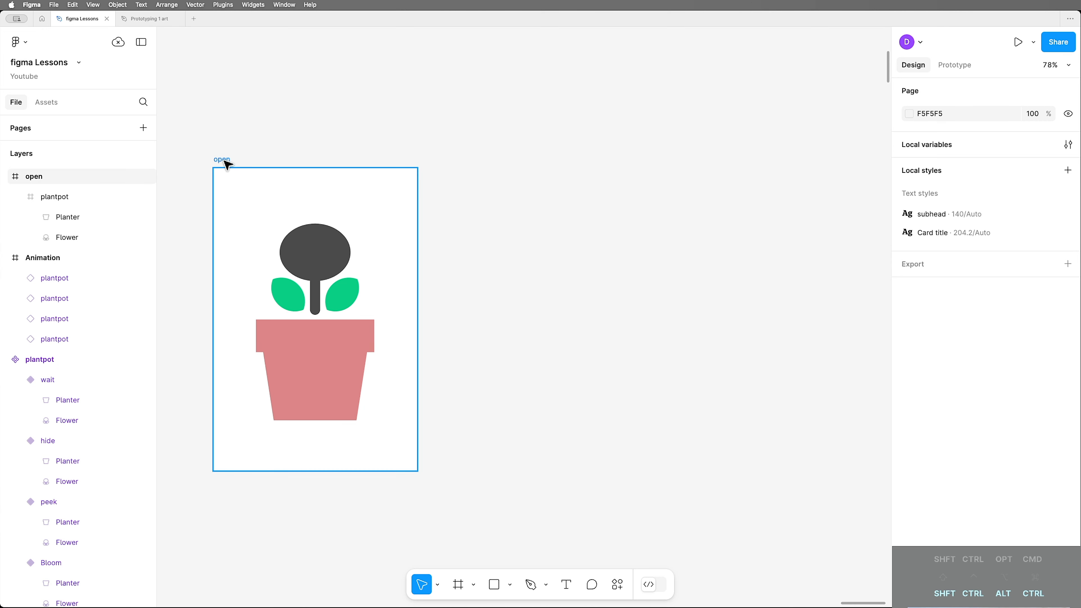
Step: Duplicate the open frame beside the original and move the copy's flower down behind the planter to Y 204.31
{"action": "left_click_drag", "start_coordinate": [228, 164], "coordinate": [502, 164]}
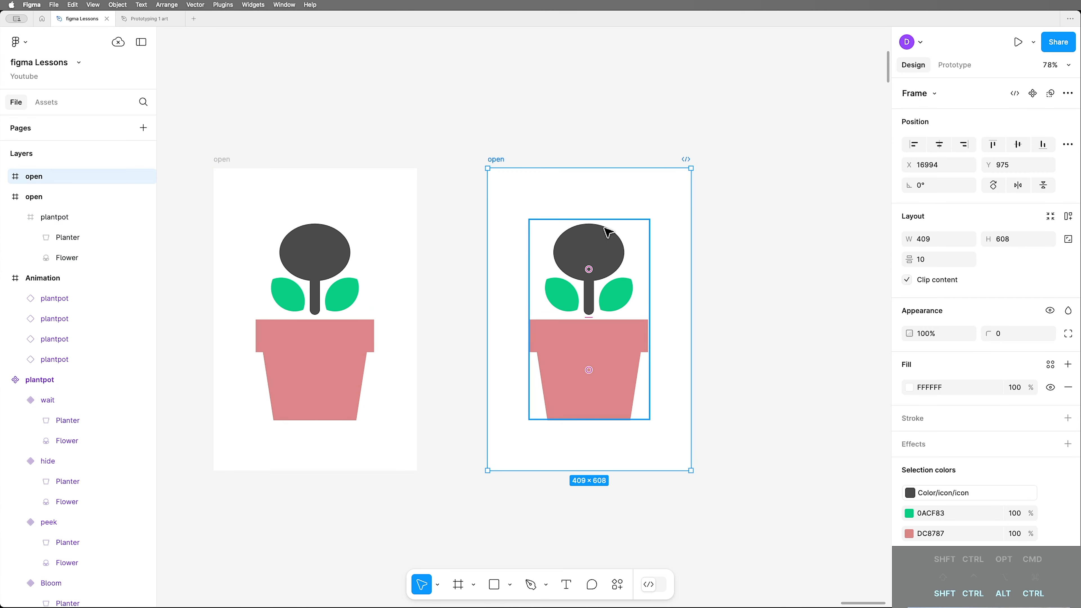
{"action": "left_click", "coordinate": [610, 242]}
{"action": "left_click", "coordinate": [611, 252]}
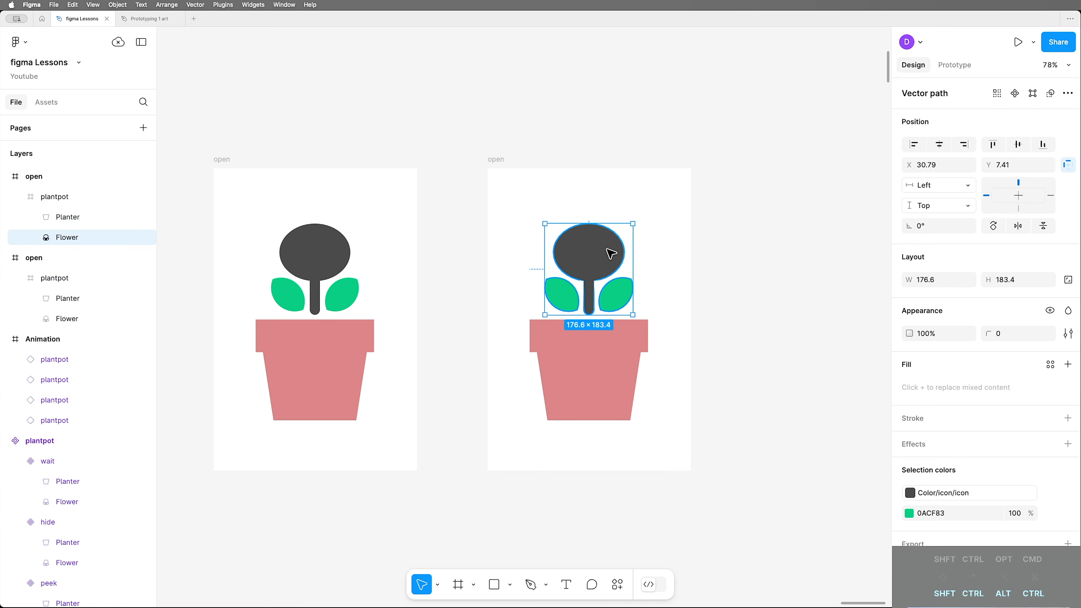
{"action": "left_click_drag", "start_coordinate": [606, 248], "coordinate": [598, 353]}
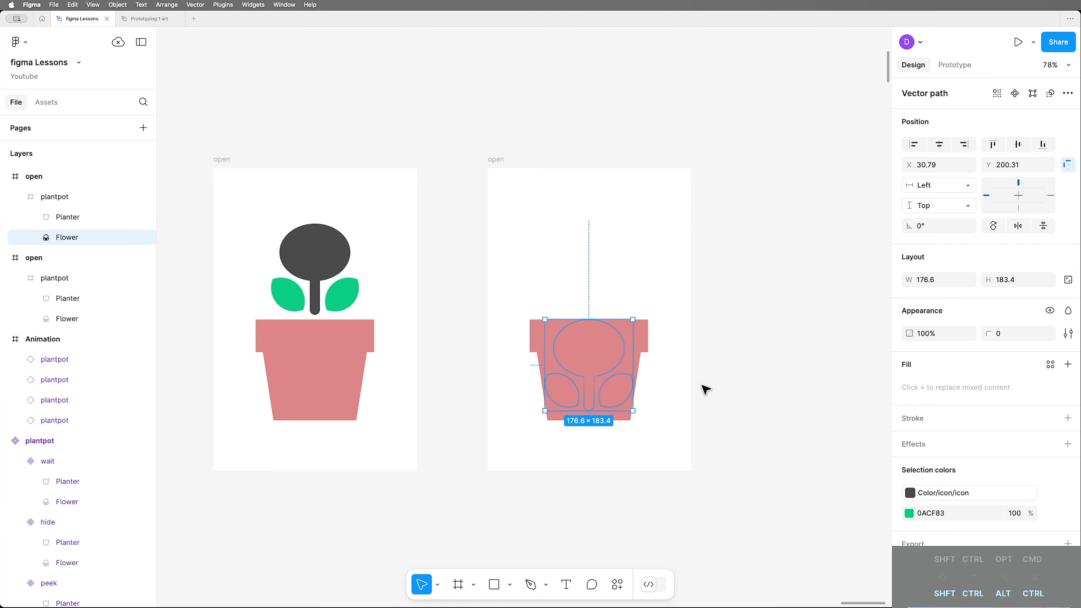
{"action": "key", "text": "Down"}
{"action": "key", "text": "Down"}
{"action": "key", "text": "Down"}
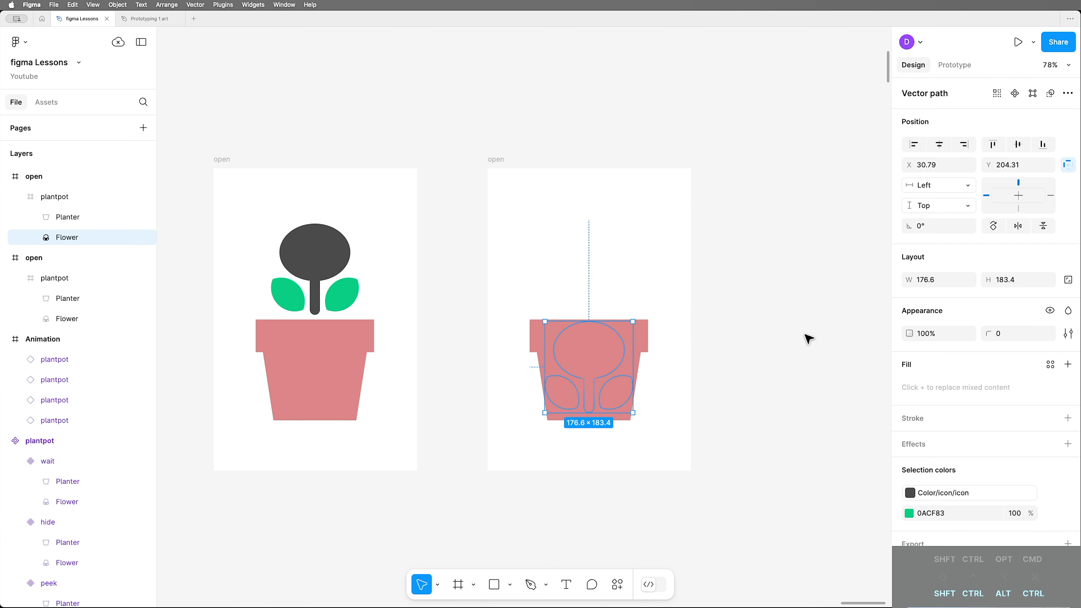
{"action": "left_click", "coordinate": [803, 409]}
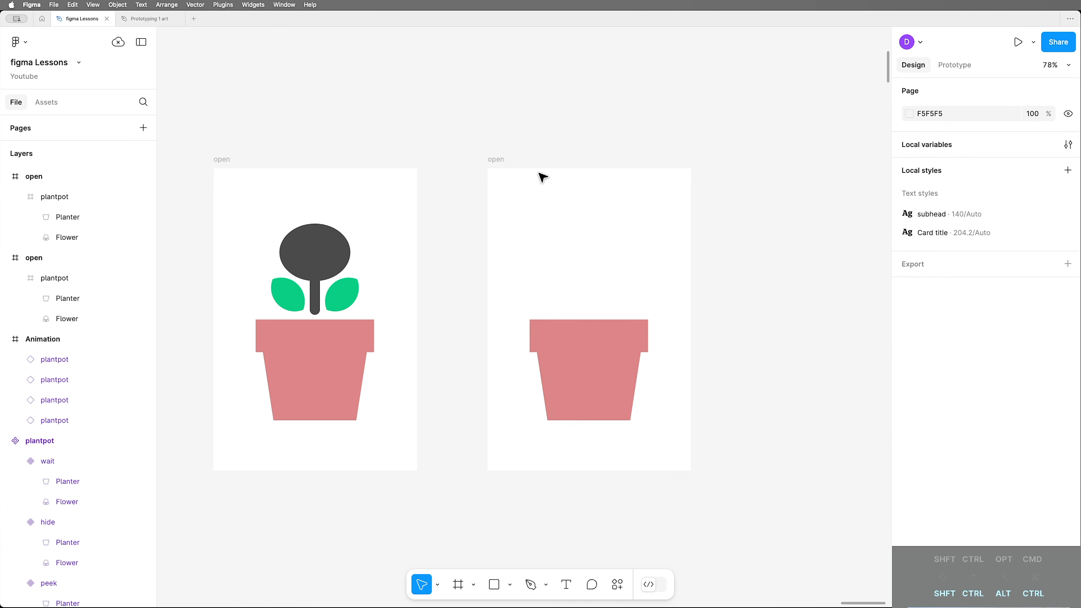
Step: Rename the duplicated frame as closed
{"action": "double_click", "coordinate": [501, 159]}
{"action": "type", "text": "closed"}
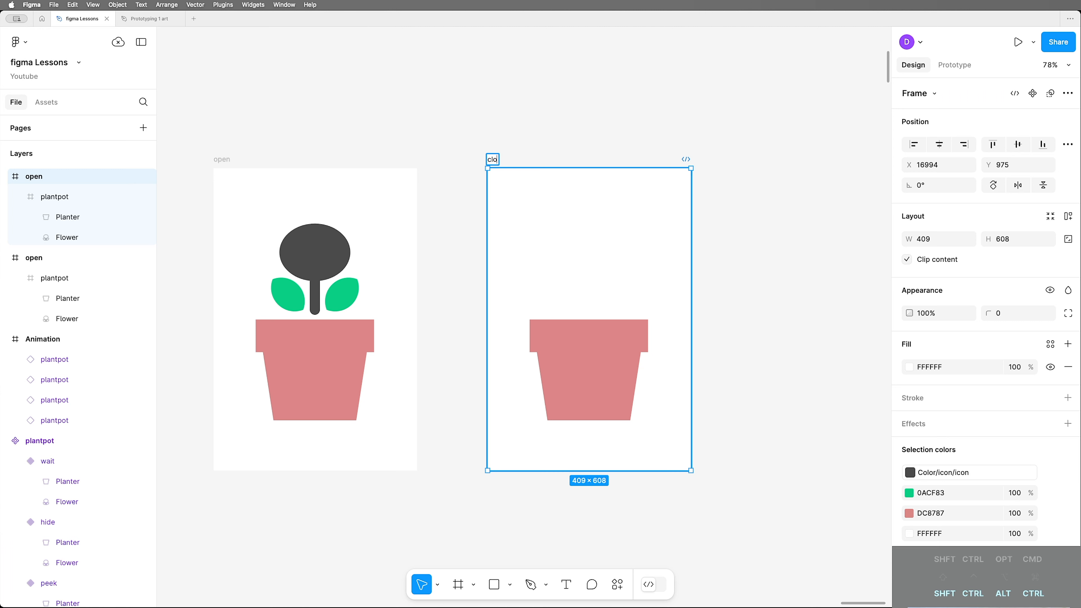
{"action": "key", "text": "Return"}
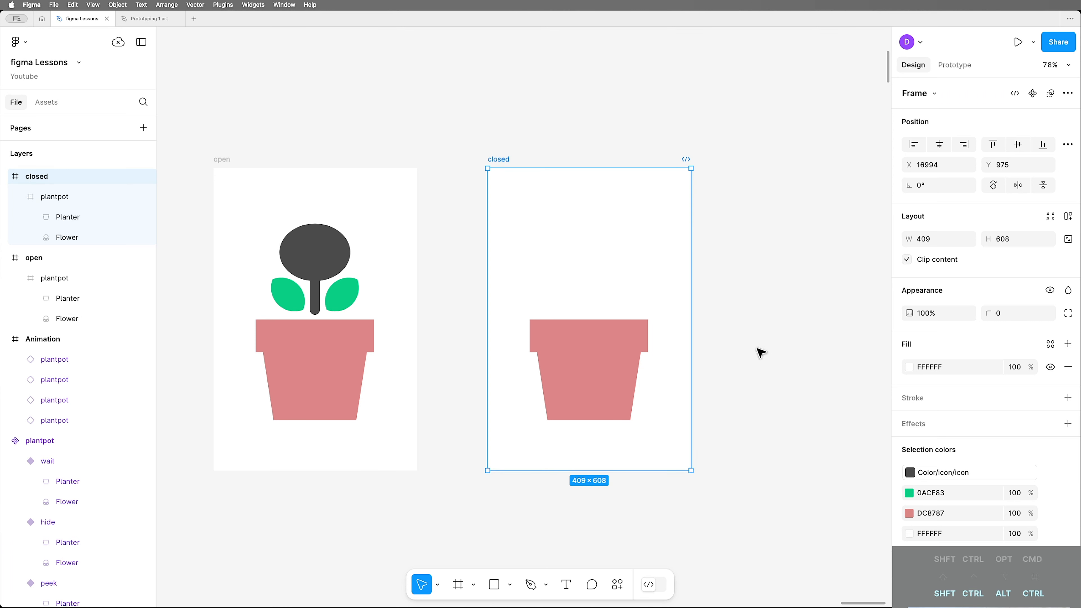
Step: Link the planter in the closed frame to the open frame with an On click, Navigate to interaction using Instant animation
{"action": "left_click", "coordinate": [556, 294]}
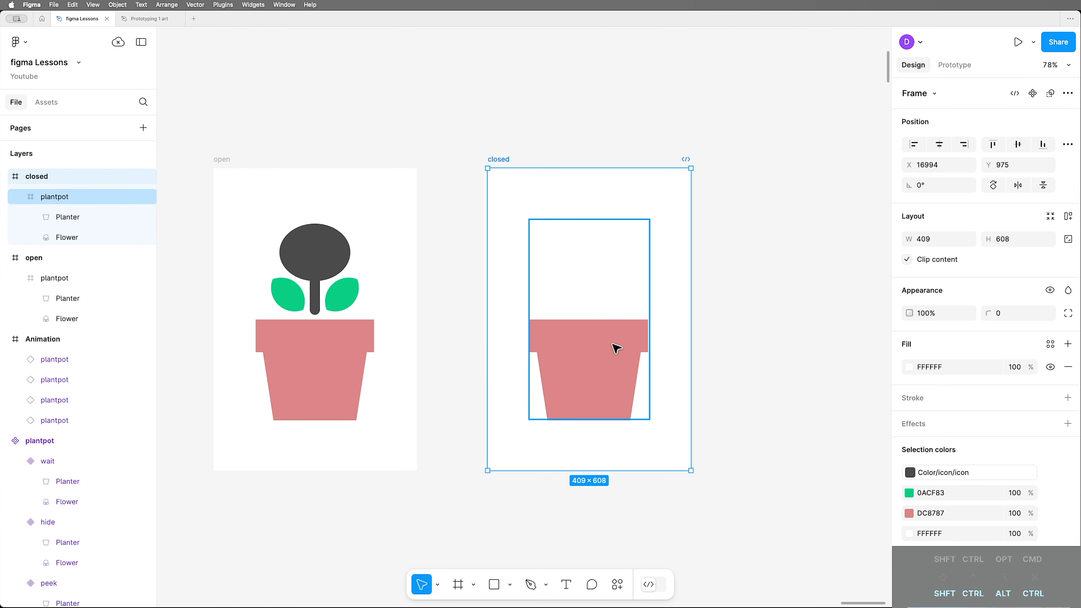
{"action": "double_click", "coordinate": [599, 358]}
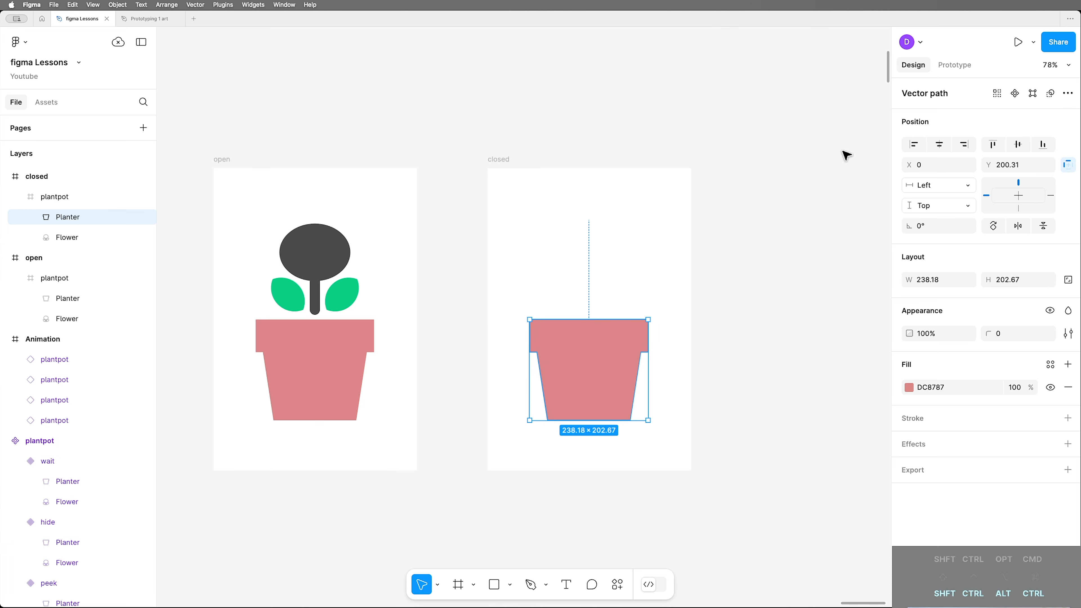
{"action": "left_click", "coordinate": [956, 68]}
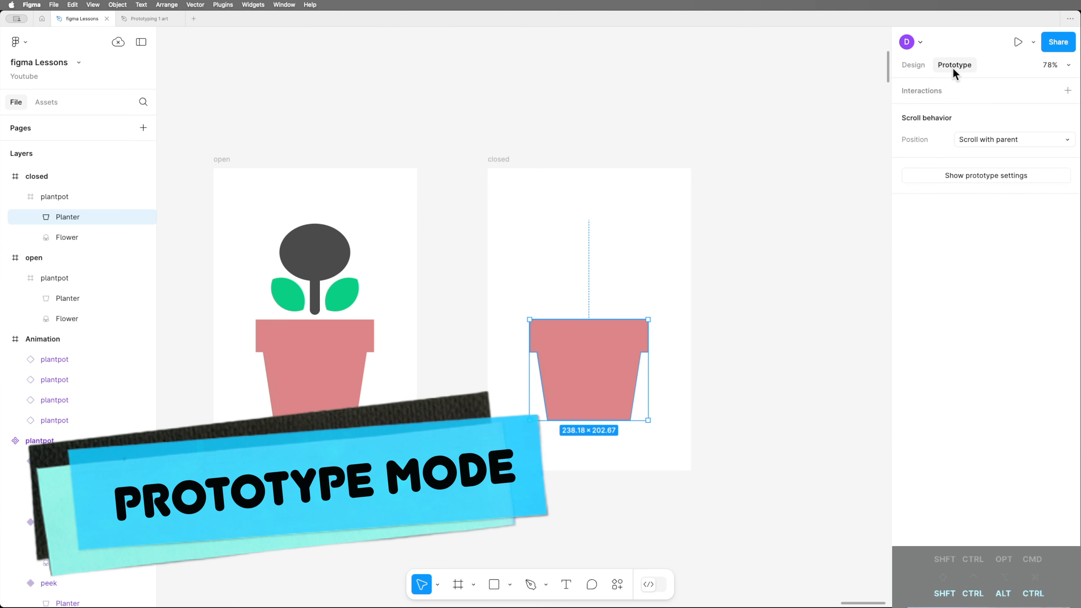
{"action": "mouse_move", "coordinate": [535, 375]}
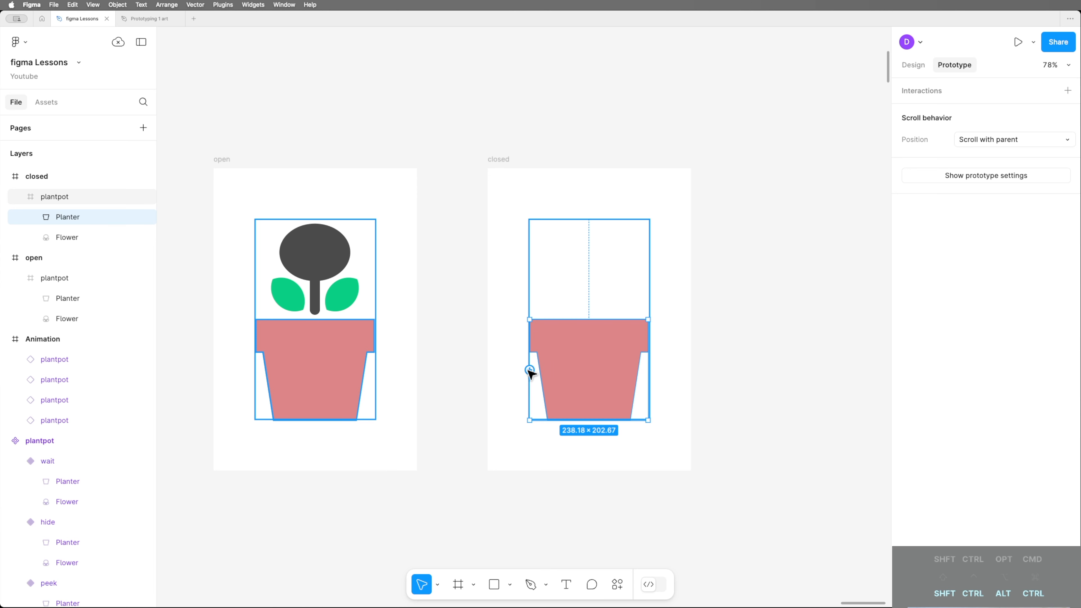
{"action": "left_click_drag", "start_coordinate": [532, 373], "coordinate": [409, 338]}
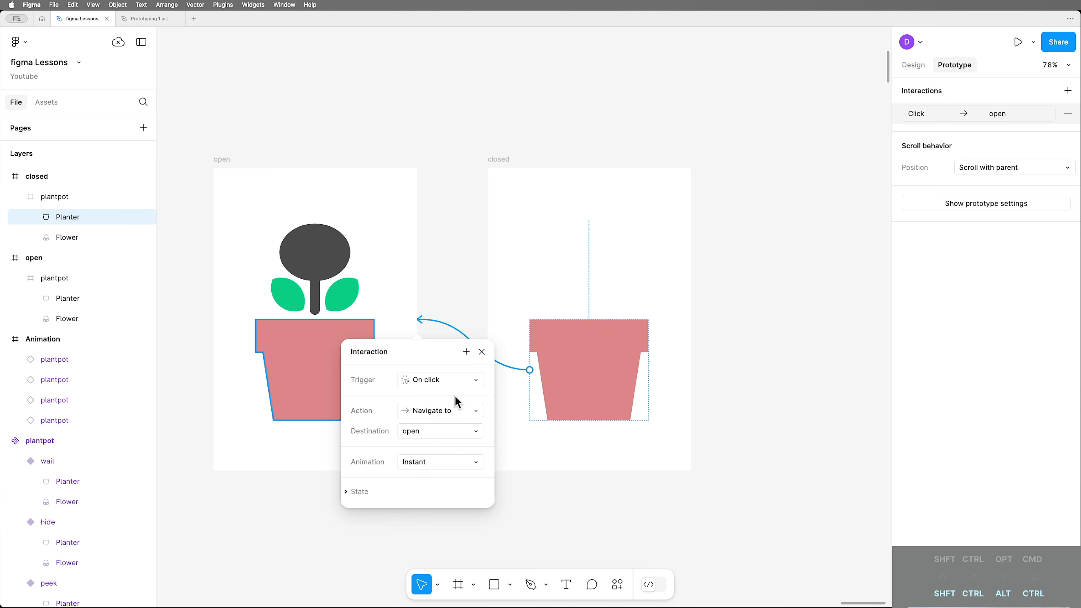
{"action": "left_click", "coordinate": [475, 379]}
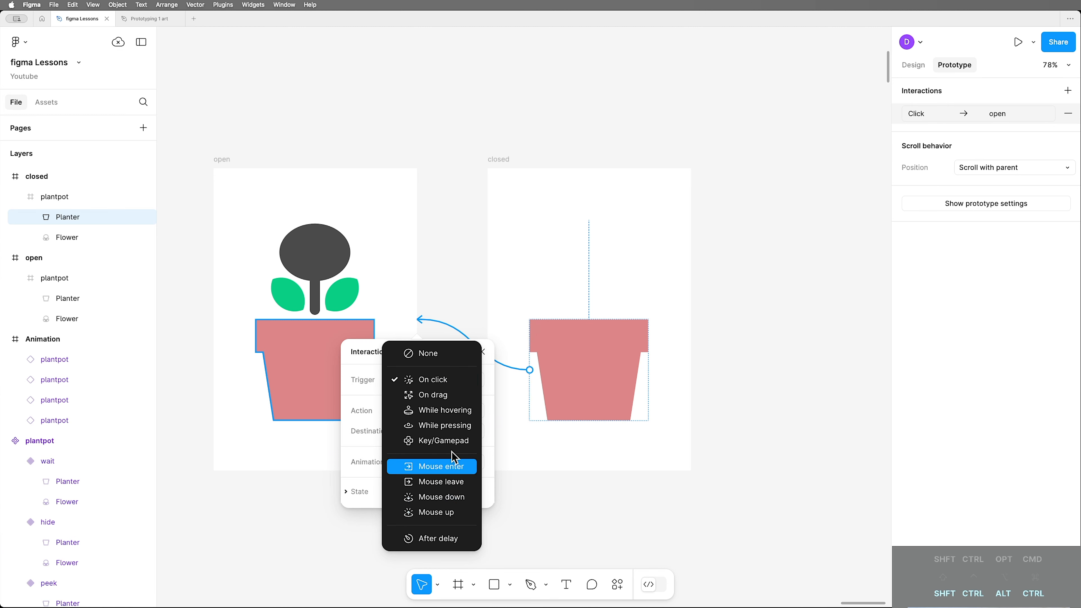
{"action": "left_click", "coordinate": [457, 380]}
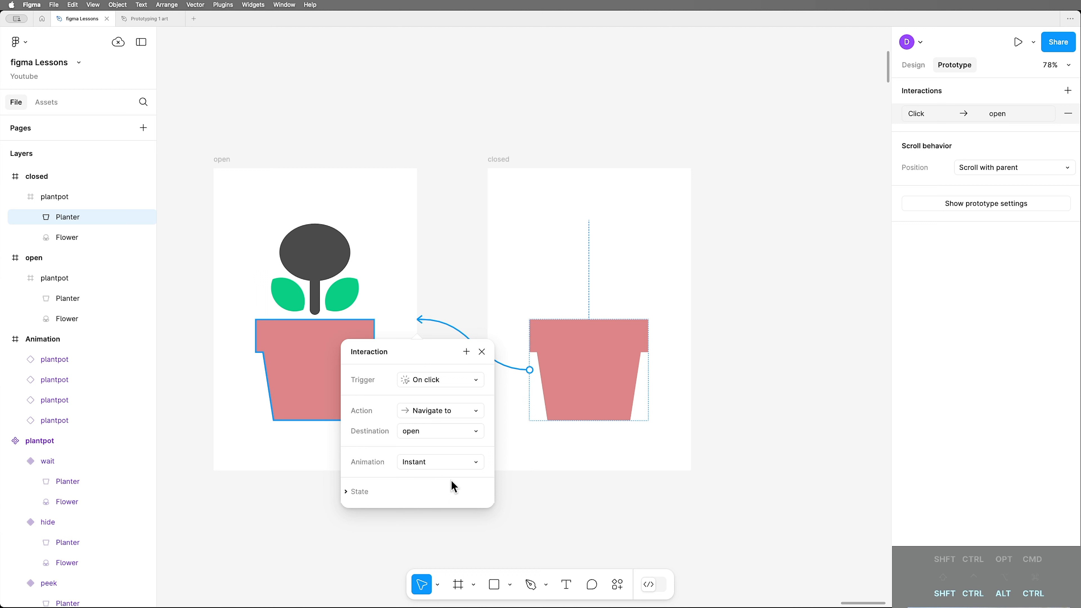
{"action": "left_click", "coordinate": [584, 499]}
Step: Link the planter in the open frame to the closed frame with an On click, Navigate to interaction using Instant animation
{"action": "left_click", "coordinate": [330, 369]}
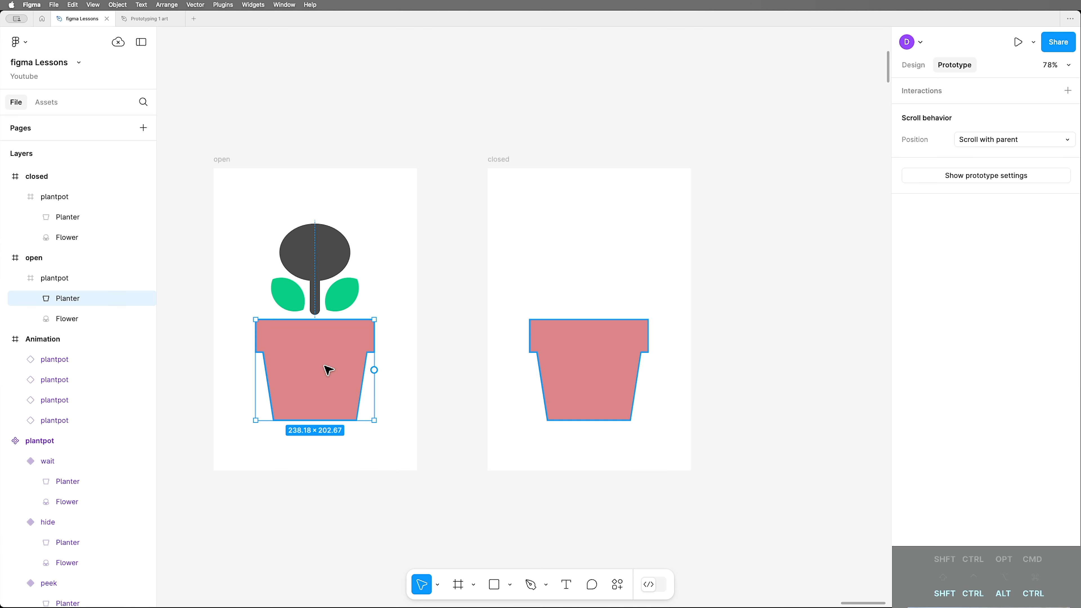
{"action": "left_click_drag", "start_coordinate": [374, 369], "coordinate": [498, 302]}
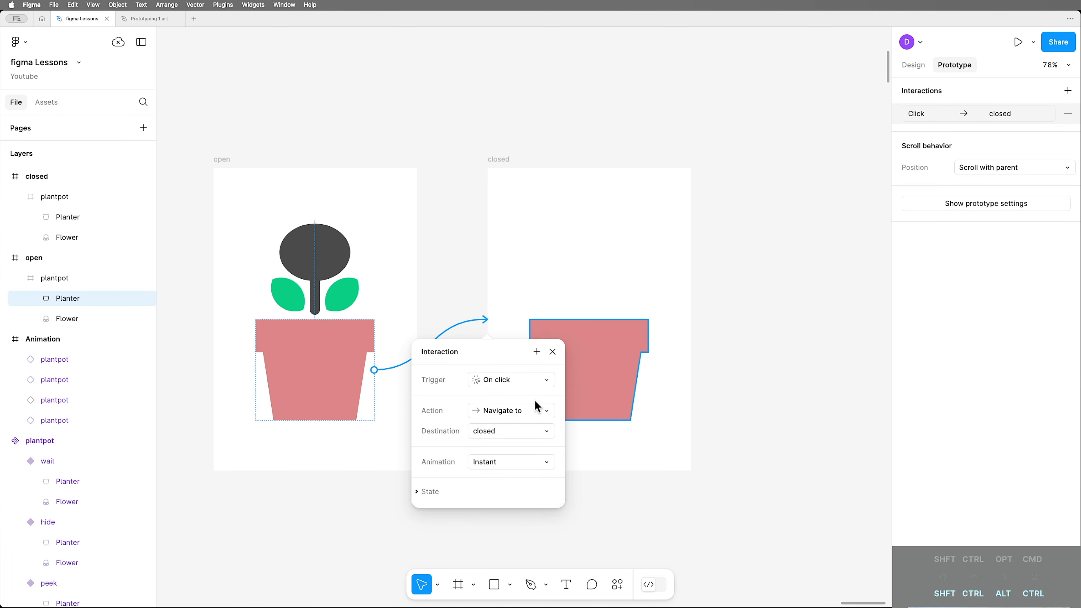
{"action": "left_click", "coordinate": [528, 494]}
{"action": "left_click", "coordinate": [681, 496]}
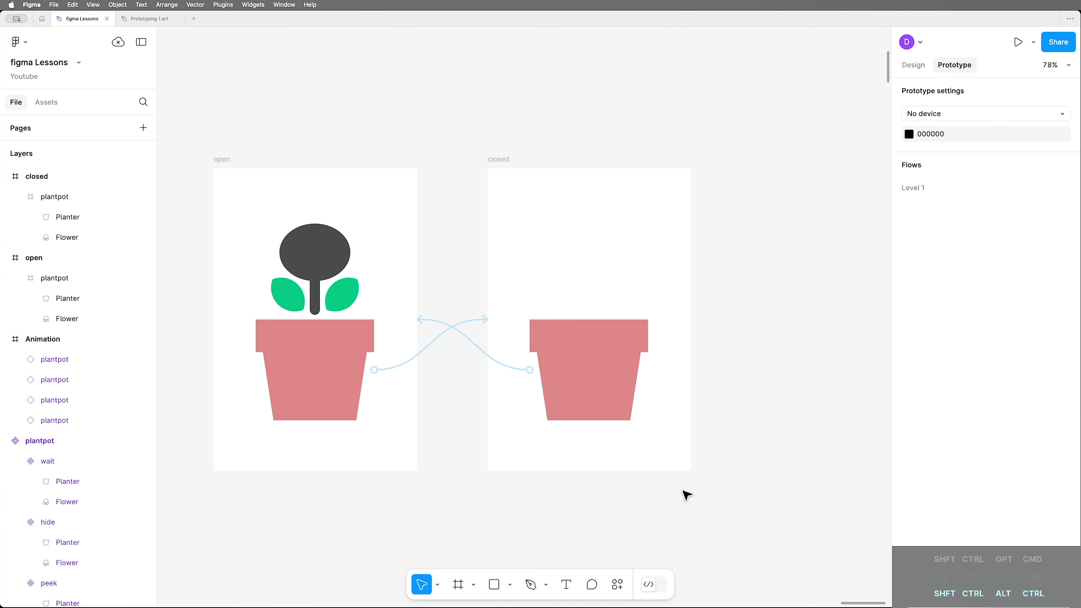
Step: Preview the prototype from the closed frame, toggle the planter repeatedly between both states, and close the preview
{"action": "left_click", "coordinate": [506, 161]}
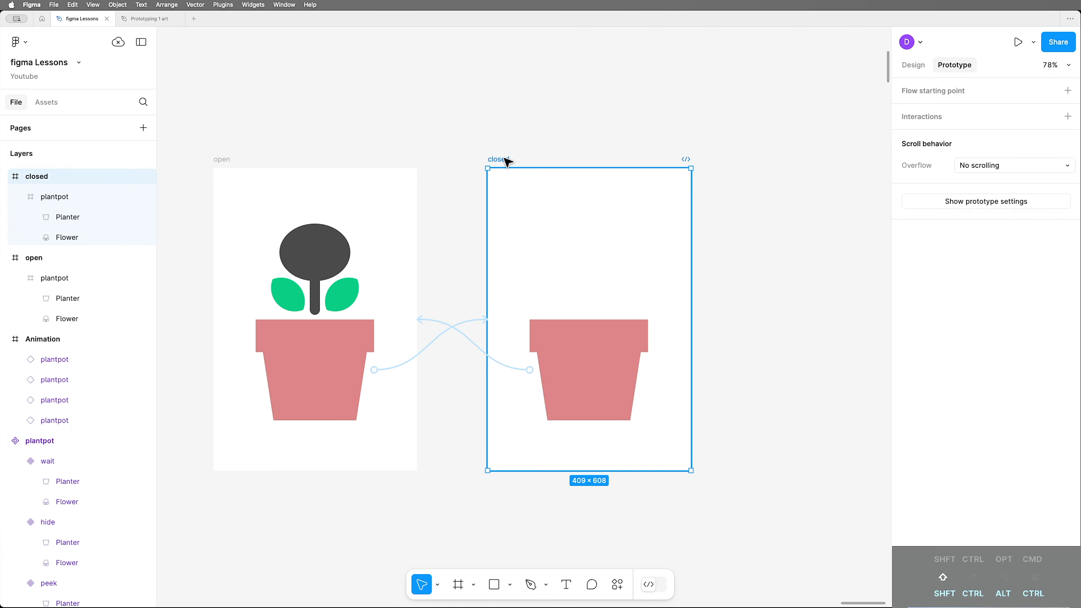
{"action": "key", "text": "shift+space"}
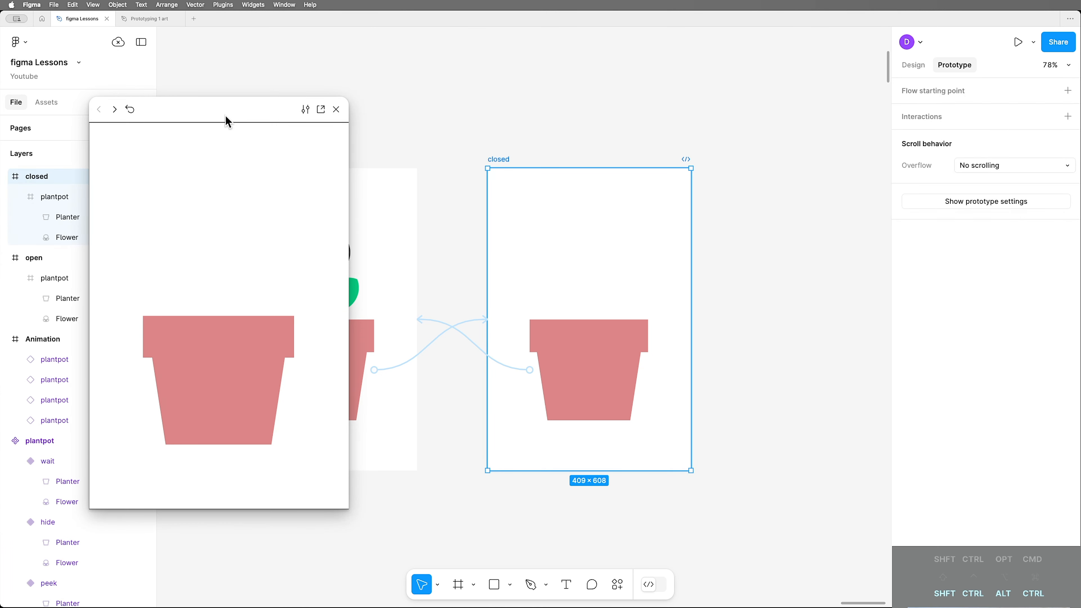
{"action": "left_click_drag", "start_coordinate": [229, 117], "coordinate": [187, 80]}
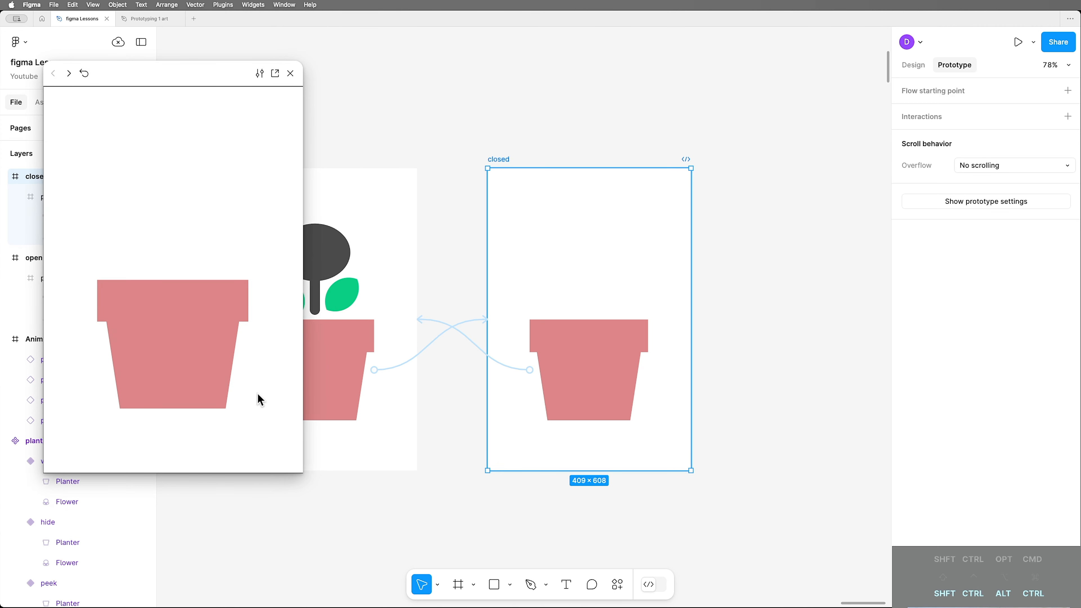
{"action": "left_click", "coordinate": [186, 344]}
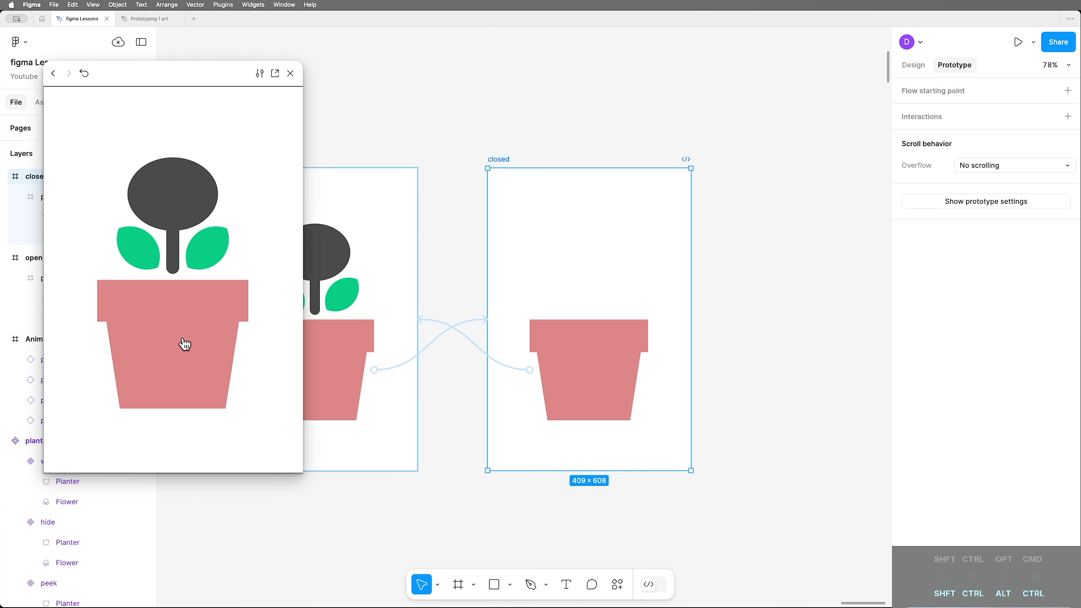
{"action": "left_click", "coordinate": [180, 340]}
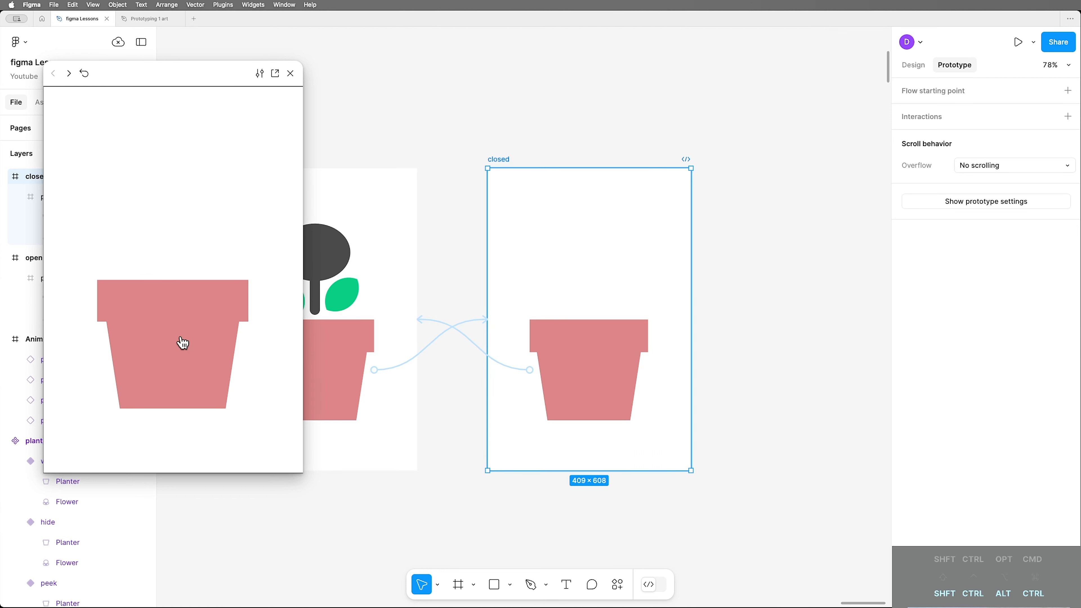
{"action": "left_click", "coordinate": [179, 338]}
{"action": "left_click", "coordinate": [181, 338]}
{"action": "left_click", "coordinate": [181, 335]}
{"action": "left_click", "coordinate": [183, 340]}
{"action": "left_click", "coordinate": [185, 339]}
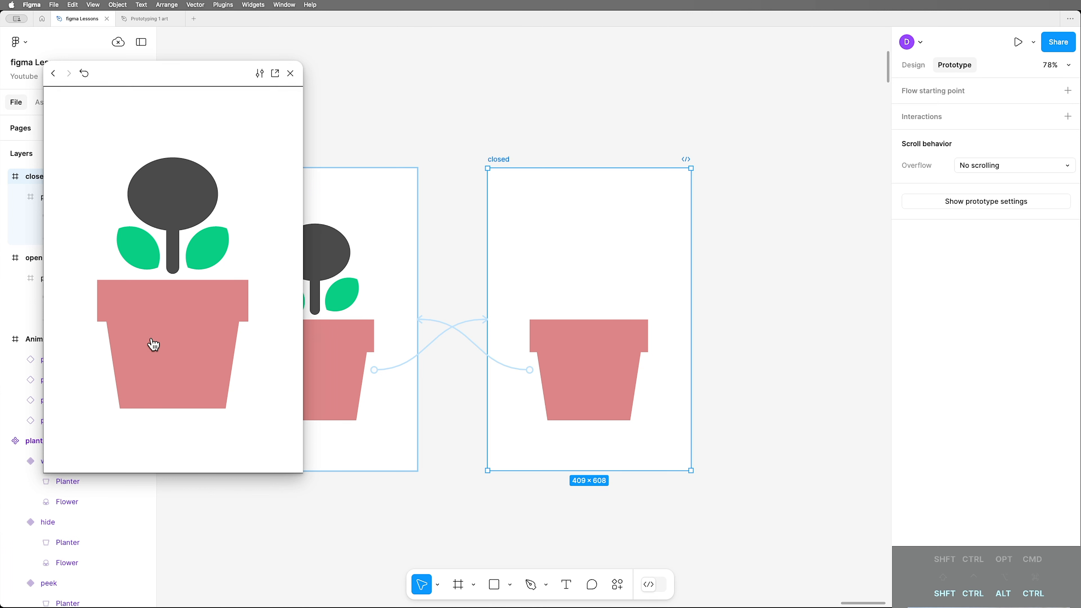
{"action": "left_click", "coordinate": [291, 74]}
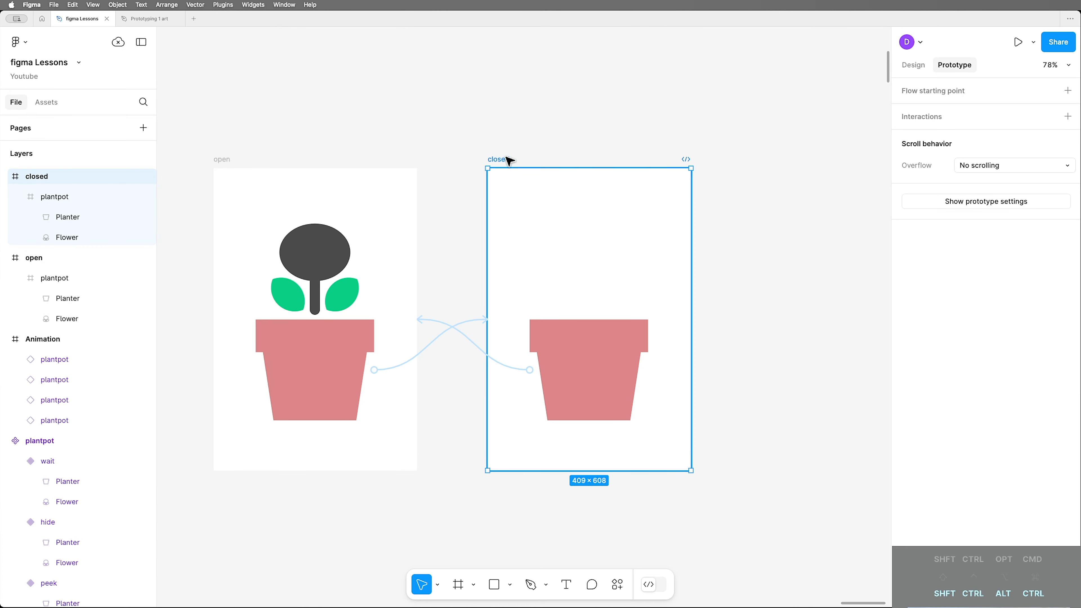
Step: Move the closed frame farther from the open frame and place a duplicate of it above and between the two
{"action": "left_click_drag", "start_coordinate": [509, 161], "coordinate": [685, 166]}
{"action": "scroll", "coordinate": [685, 166], "scroll_direction": "down", "scroll_amount": 2}
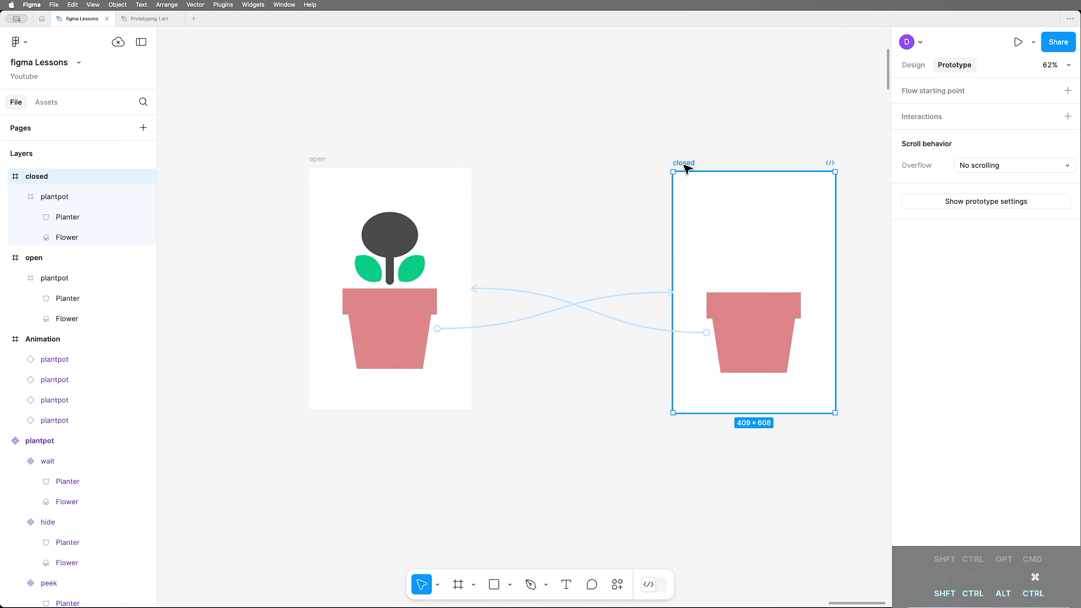
{"action": "scroll", "coordinate": [686, 168], "scroll_direction": "down", "scroll_amount": 2}
{"action": "left_click_drag", "start_coordinate": [615, 133], "coordinate": [548, 285]}
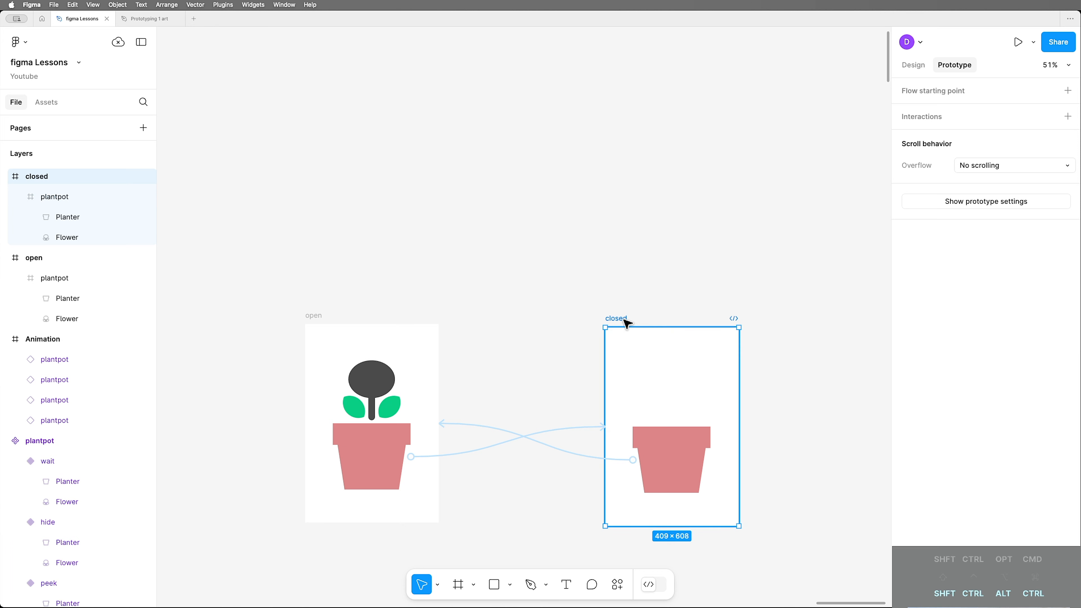
{"action": "left_click_drag", "start_coordinate": [626, 323], "coordinate": [478, 72]}
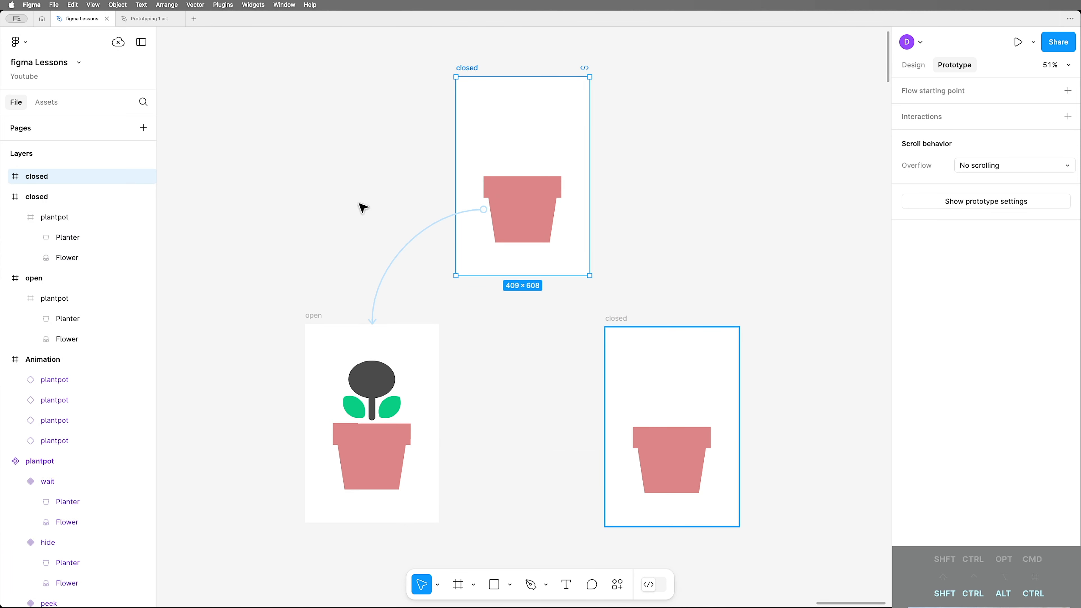
Step: Delete the interaction linking the planter in the upper closed duplicate to the open frame
{"action": "left_click_drag", "start_coordinate": [357, 224], "coordinate": [441, 273]}
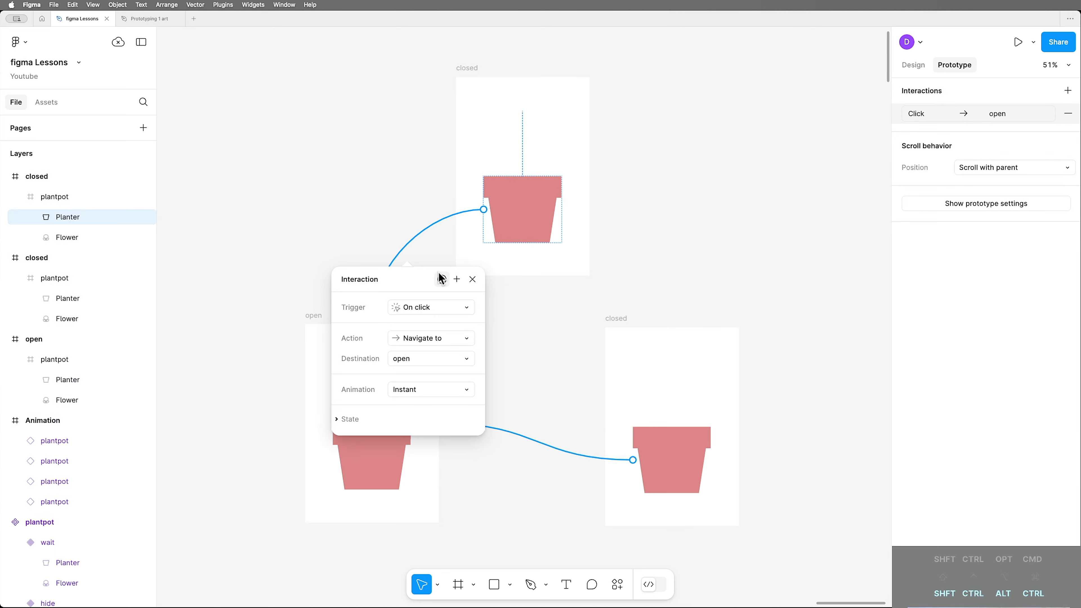
{"action": "key", "text": "Delete"}
{"action": "left_click_drag", "start_coordinate": [666, 254], "coordinate": [567, 333]}
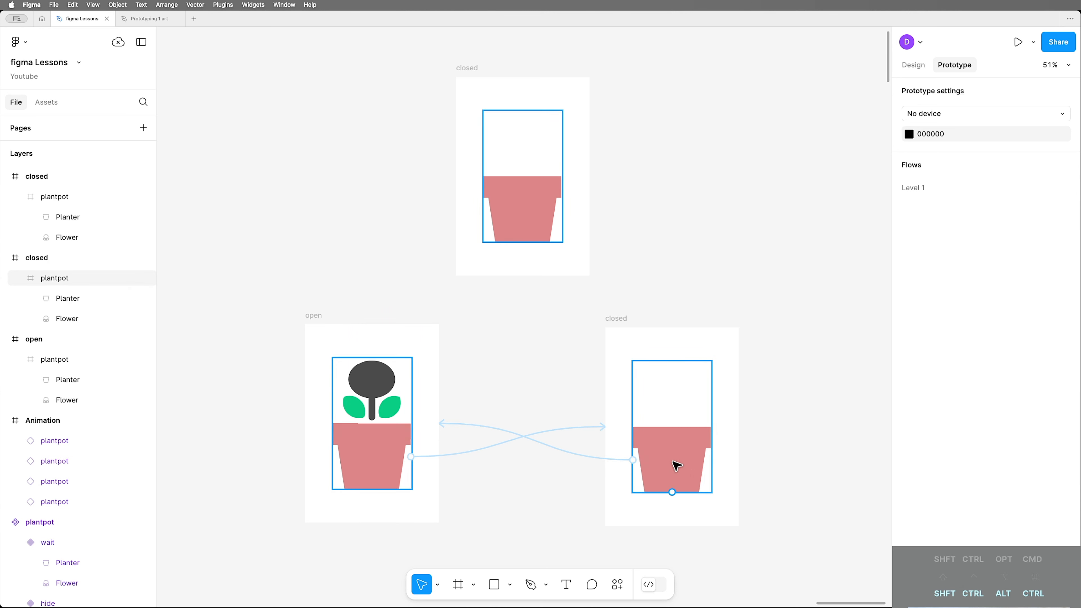
{"action": "double_click", "coordinate": [677, 466]}
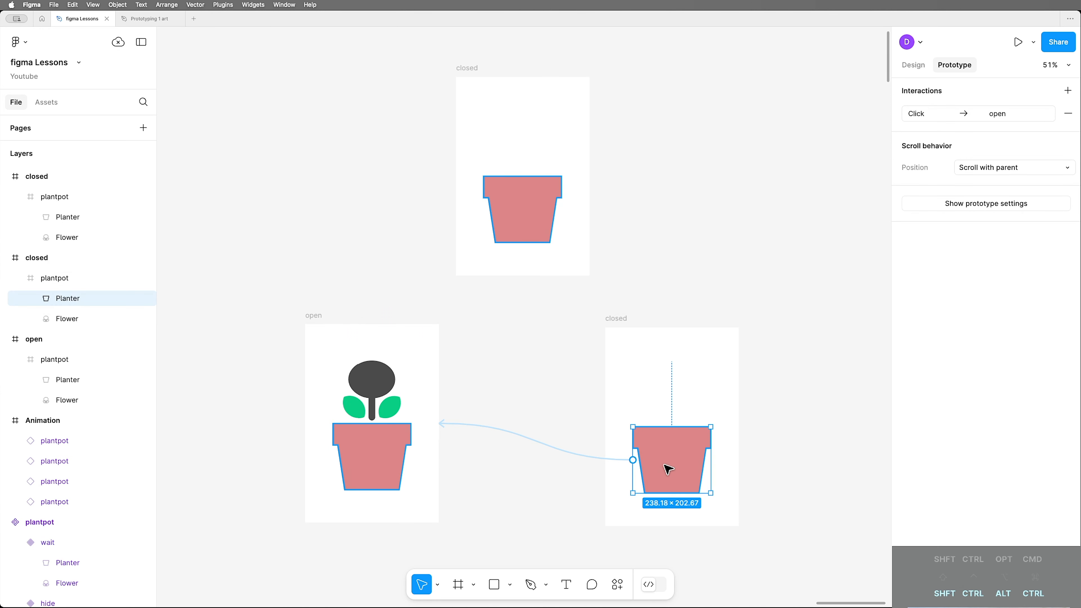
Step: Rename the upper duplicate frame as peek
{"action": "double_click", "coordinate": [466, 69]}
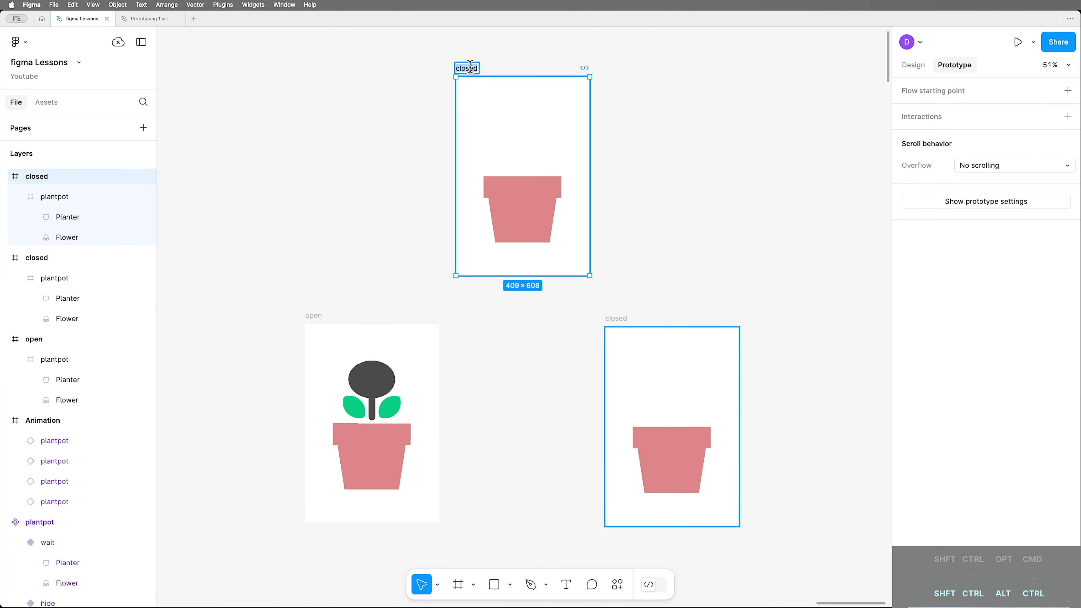
{"action": "type", "text": "peek"}
{"action": "key", "text": "Return"}
{"action": "key", "text": "Escape"}
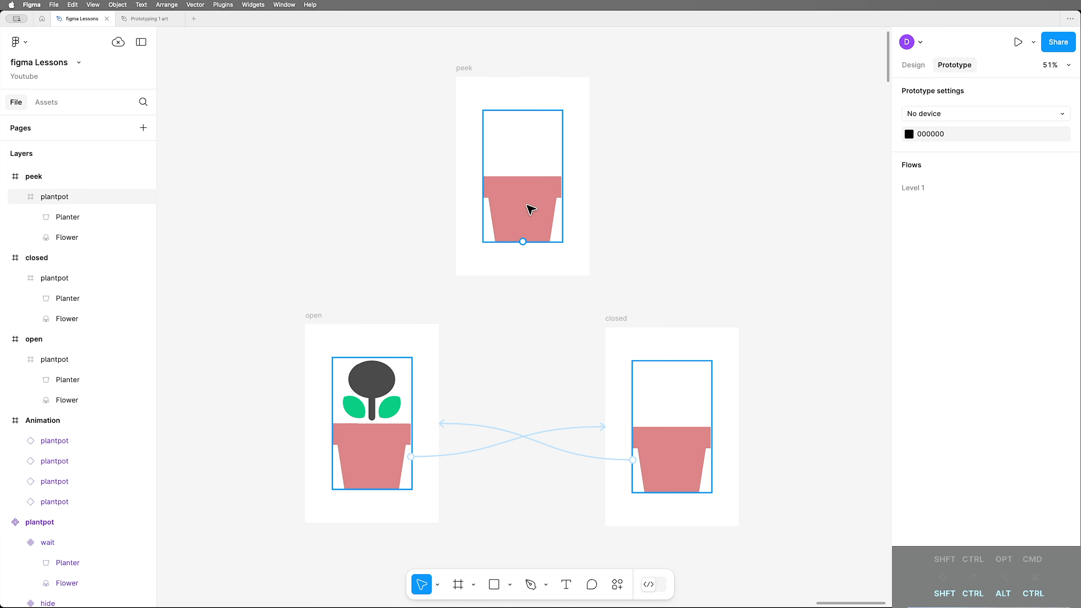
Step: Move the hidden flower in the peek frame straight up until only the top of its head shows above the pot's rim
{"action": "scroll", "coordinate": [531, 209], "scroll_direction": "up", "scroll_amount": 5}
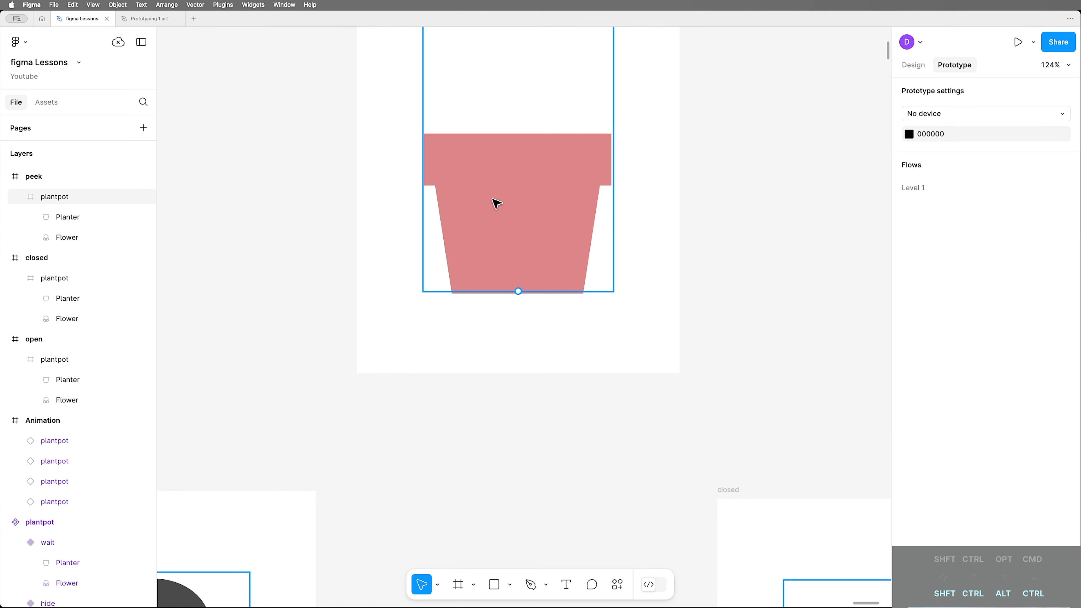
{"action": "left_click", "coordinate": [520, 220], "text": "ctrl"}
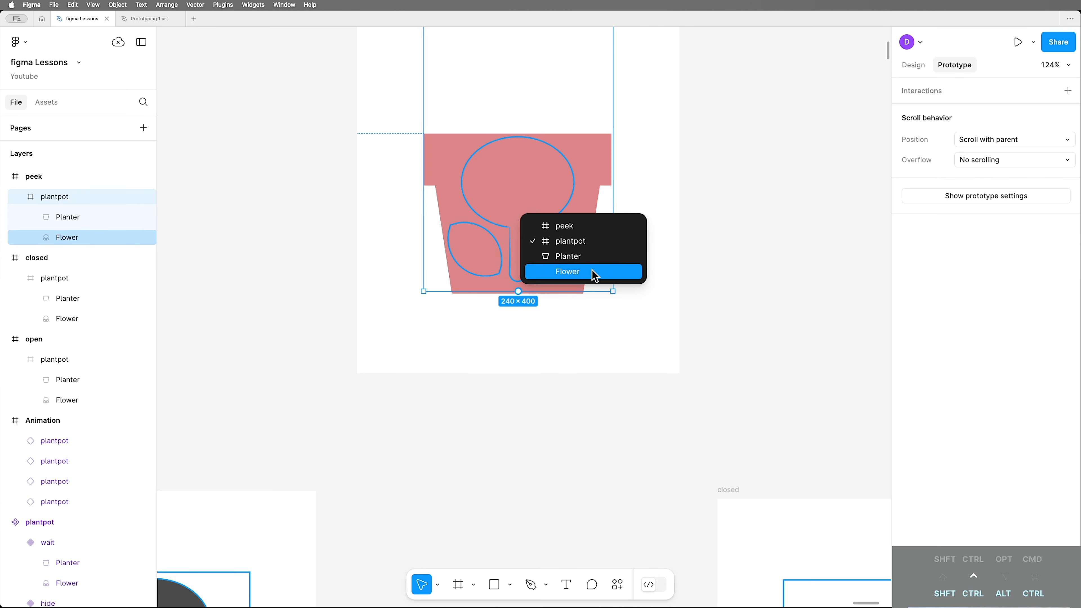
{"action": "left_click", "coordinate": [594, 278]}
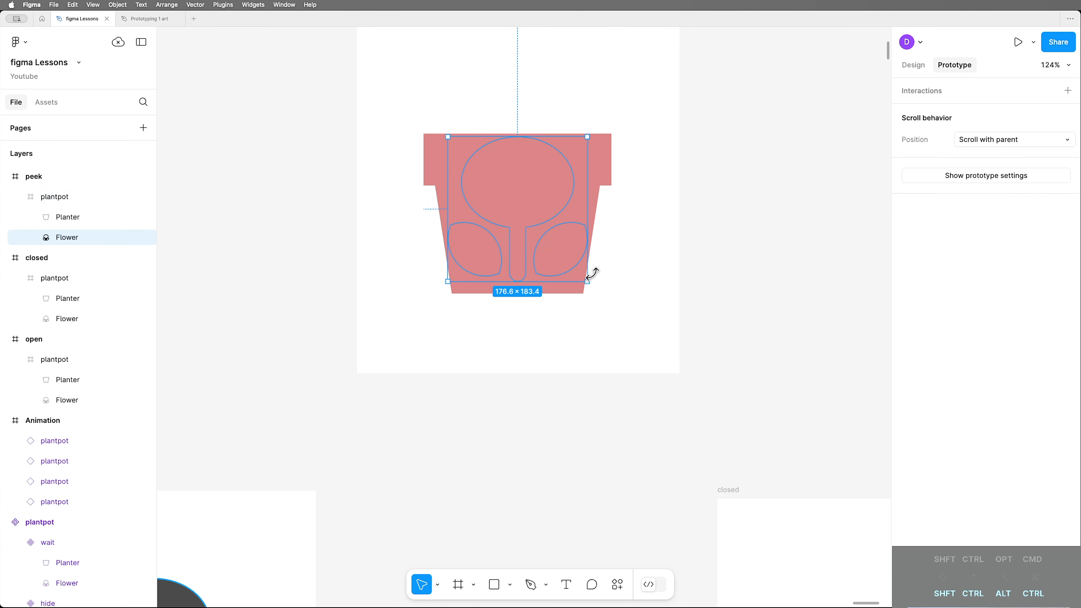
{"action": "left_click_drag", "start_coordinate": [565, 217], "coordinate": [562, 163]}
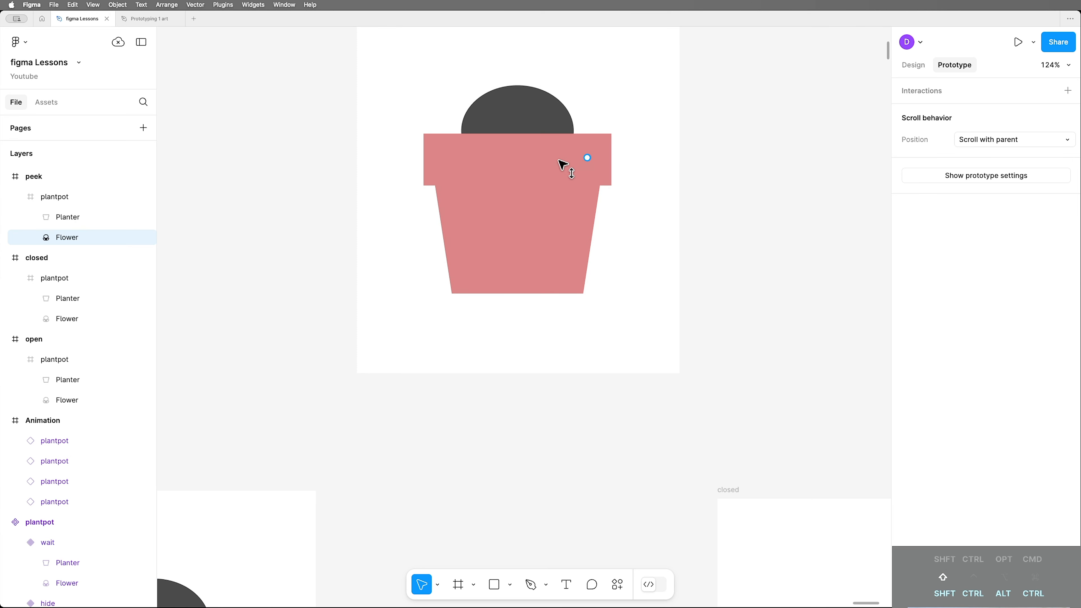
{"action": "left_click", "coordinate": [768, 289]}
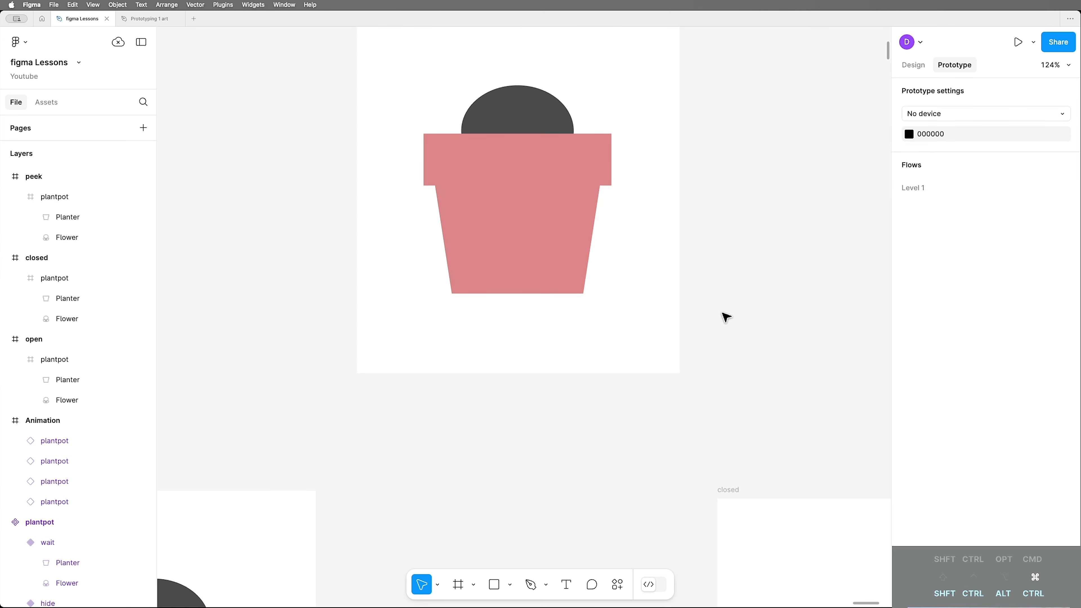
Step: Link the closed frame's planter to the peek frame with a While hovering trigger
{"action": "scroll", "coordinate": [726, 317], "scroll_direction": "down", "scroll_amount": 5}
{"action": "left_click_drag", "start_coordinate": [776, 320], "coordinate": [681, 289]}
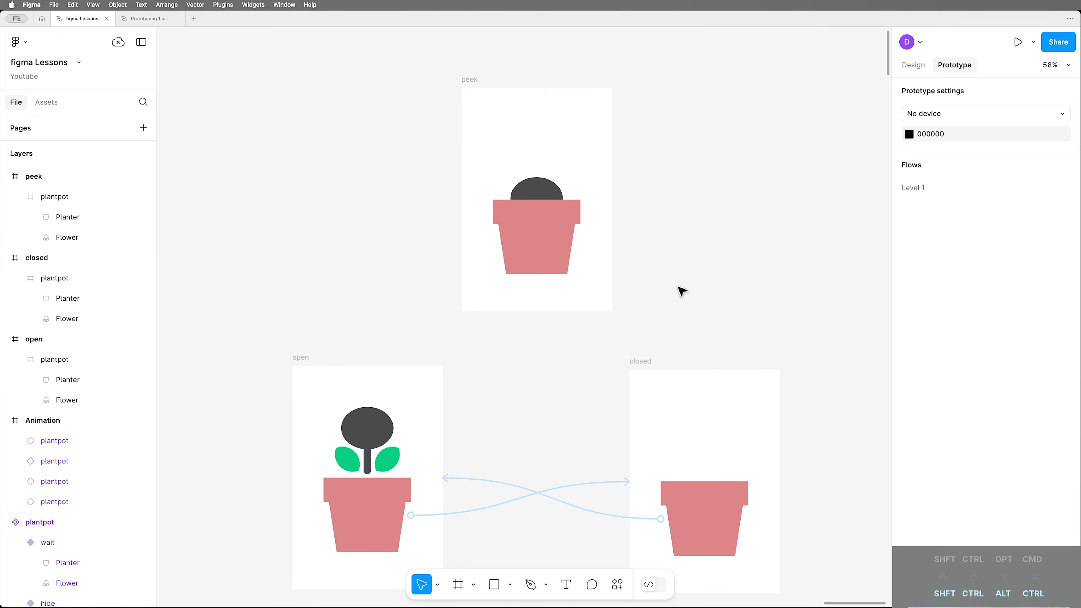
{"action": "double_click", "coordinate": [707, 518]}
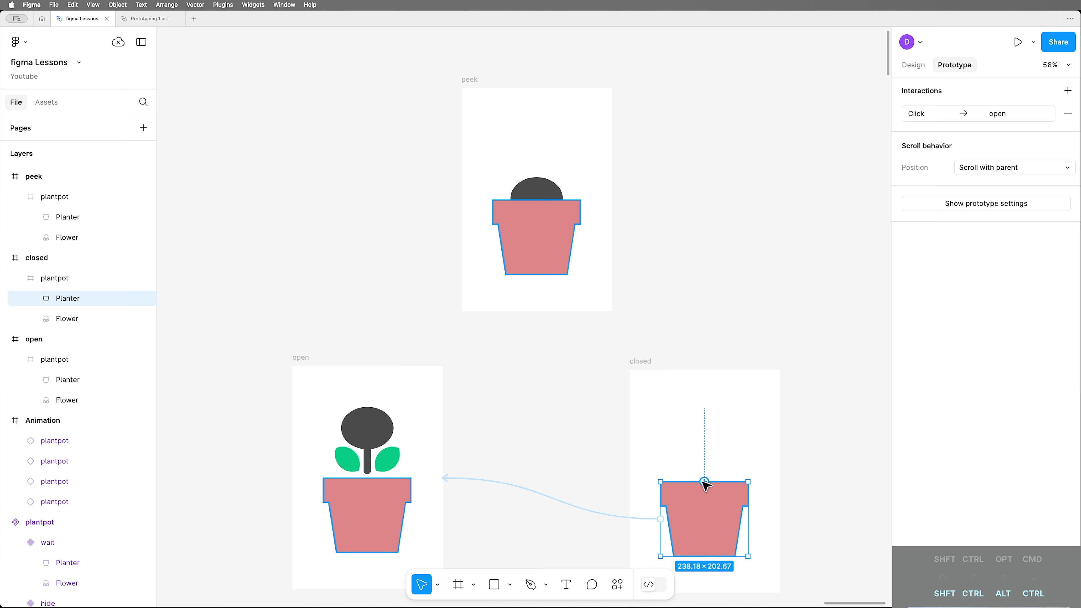
{"action": "left_click_drag", "start_coordinate": [705, 482], "coordinate": [592, 247]}
{"action": "left_click", "coordinate": [559, 374]}
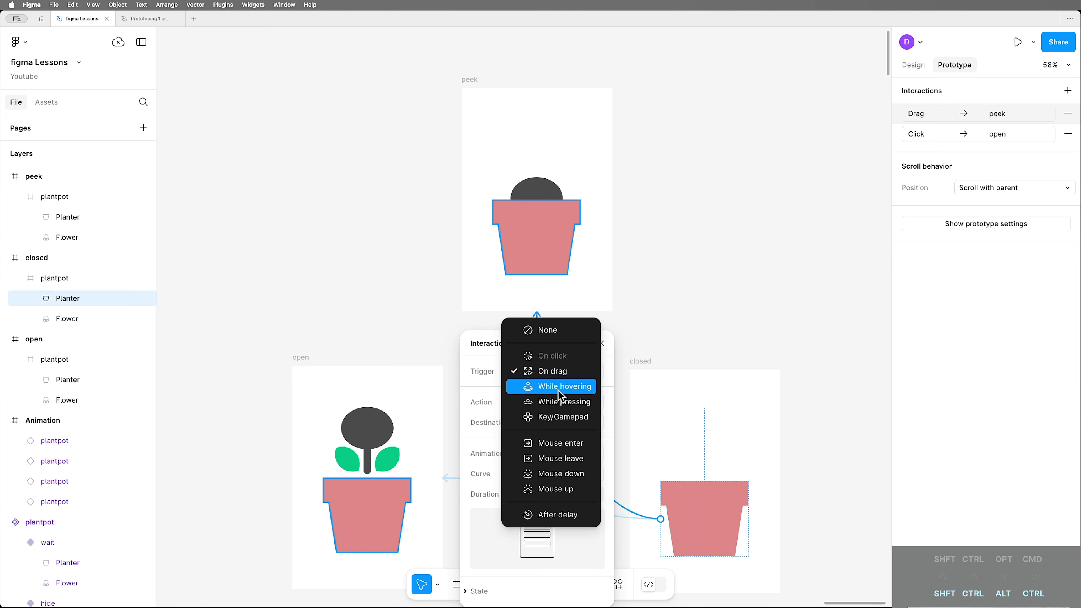
{"action": "left_click", "coordinate": [558, 388]}
{"action": "left_click", "coordinate": [699, 331]}
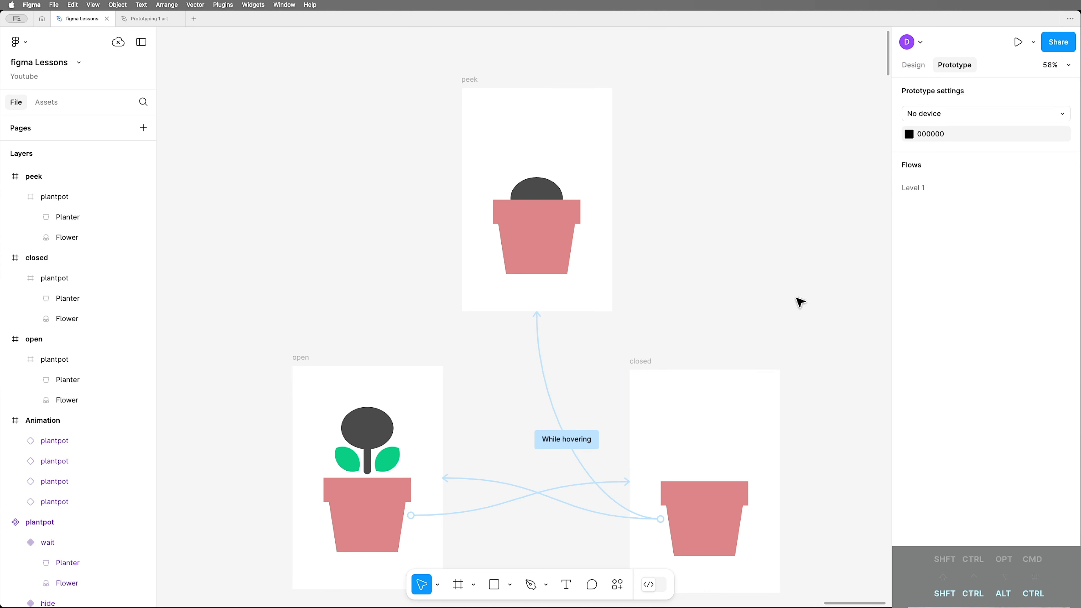
Step: Preview the prototype from the closed frame and test the peek by moving the pointer over and off the planter
{"action": "left_click", "coordinate": [642, 367]}
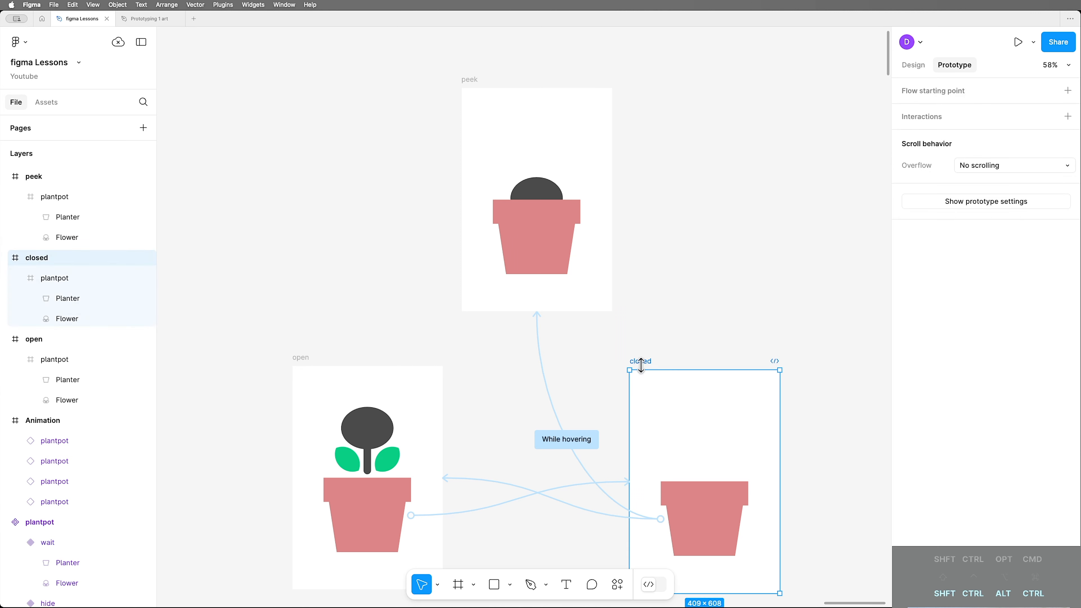
{"action": "key", "text": "shift+space"}
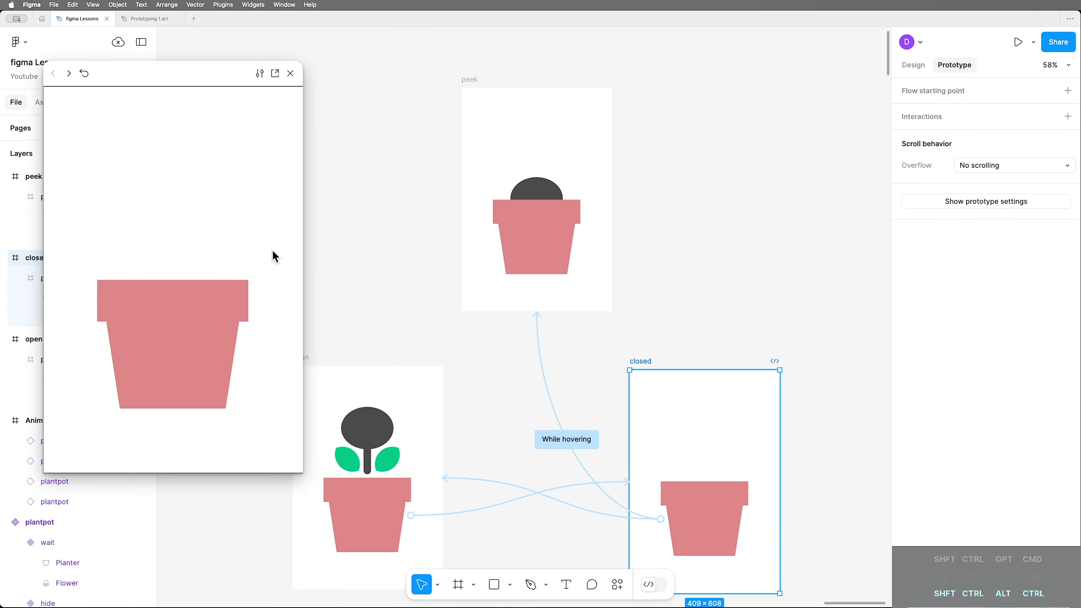
{"action": "mouse_move", "coordinate": [151, 347]}
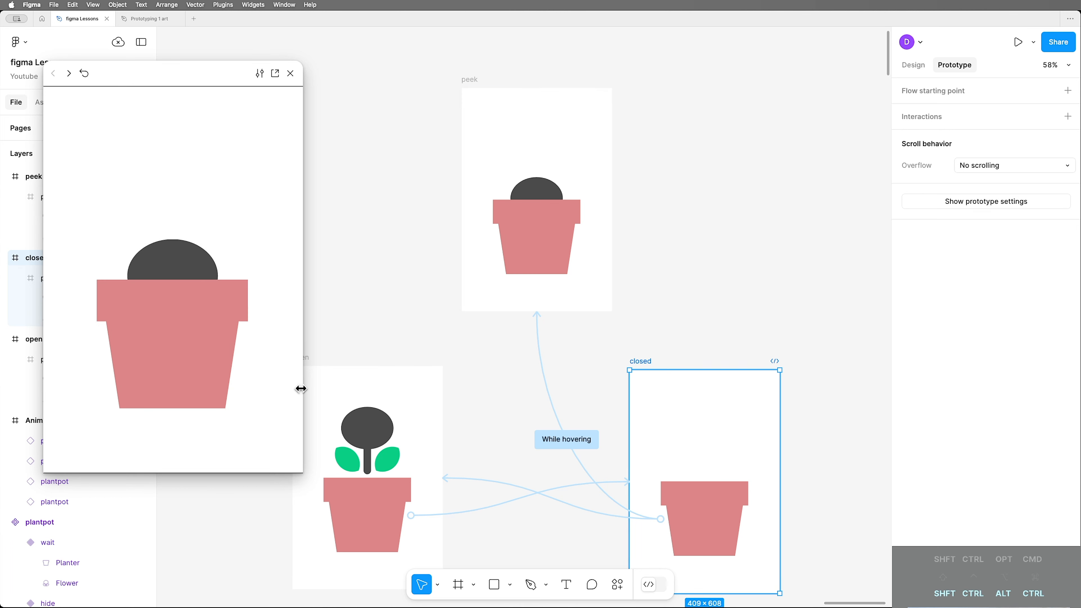
{"action": "mouse_move", "coordinate": [202, 364]}
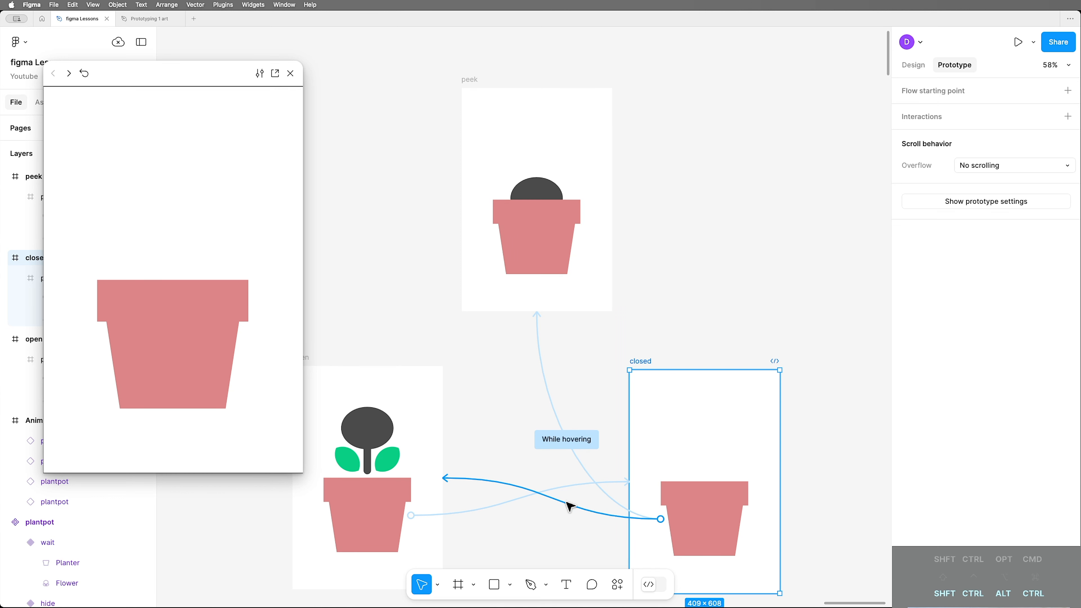
Step: Link the peek frame's planter to the open frame with an On click trigger
{"action": "left_click", "coordinate": [533, 242]}
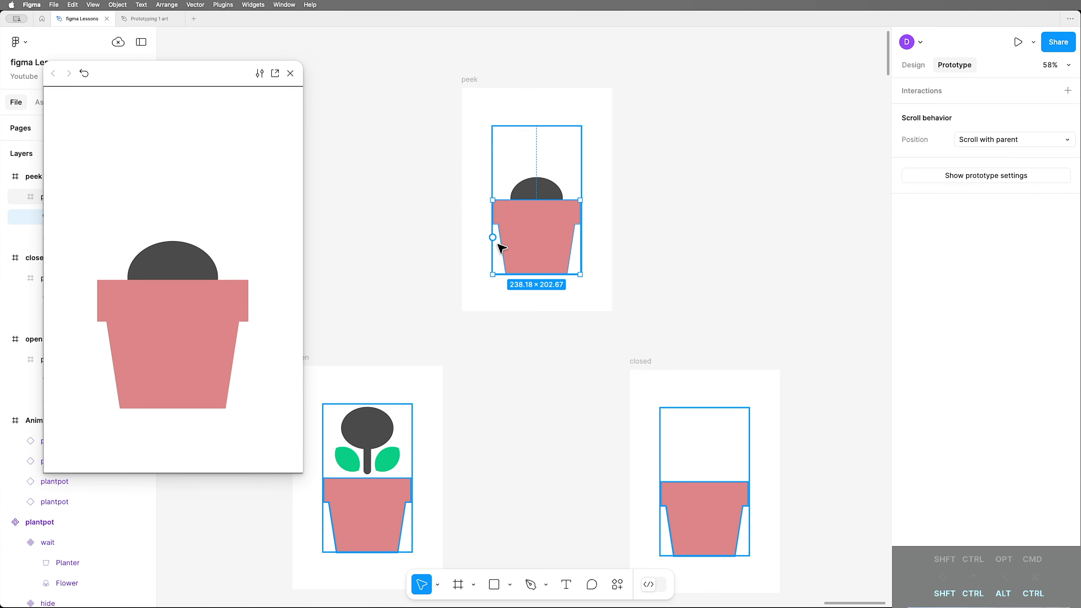
{"action": "left_click_drag", "start_coordinate": [493, 237], "coordinate": [387, 382]}
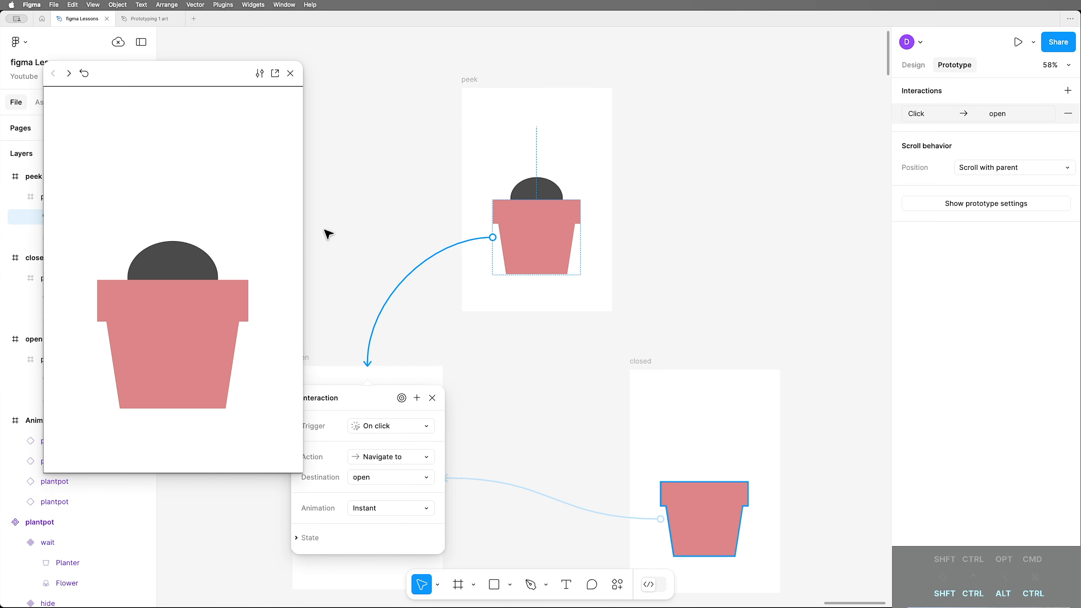
Step: Preview from the closed frame again, testing the hover peek and toggling the planter between open and closed
{"action": "left_click", "coordinate": [644, 362]}
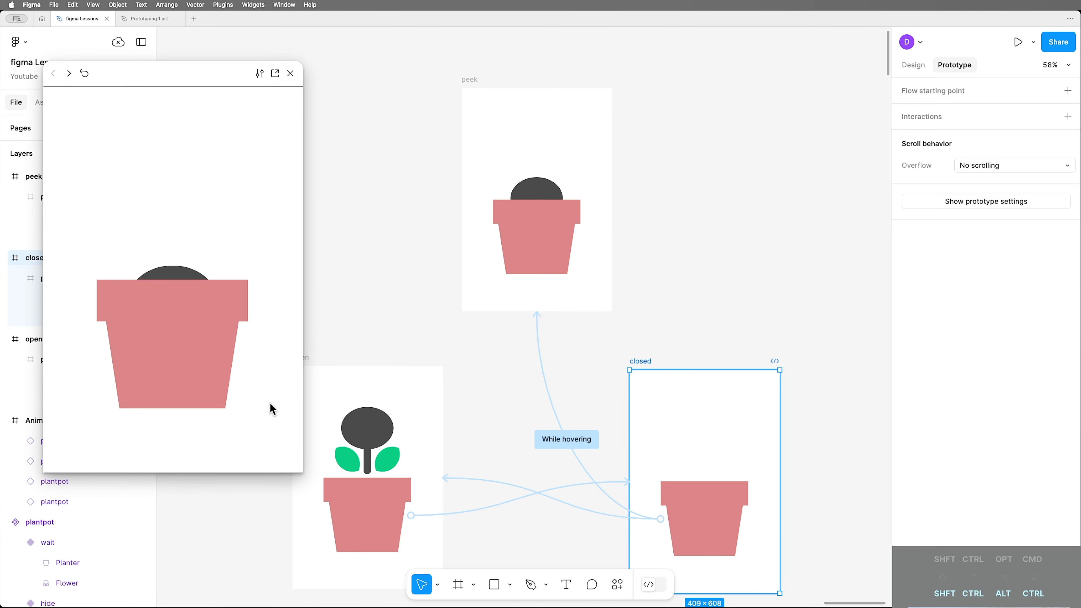
{"action": "left_click", "coordinate": [181, 347]}
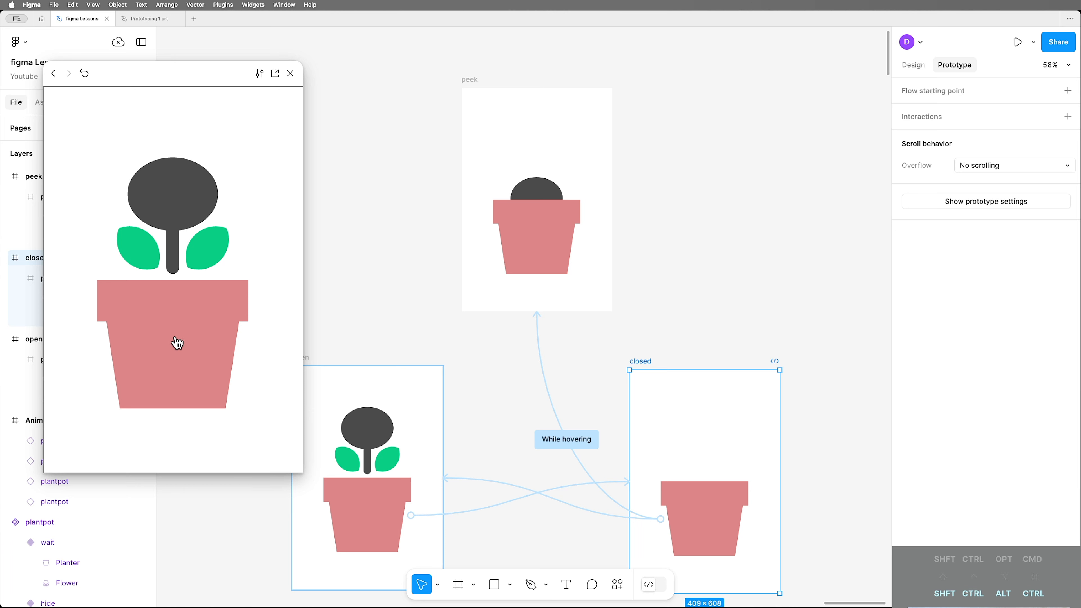
{"action": "left_click", "coordinate": [178, 343]}
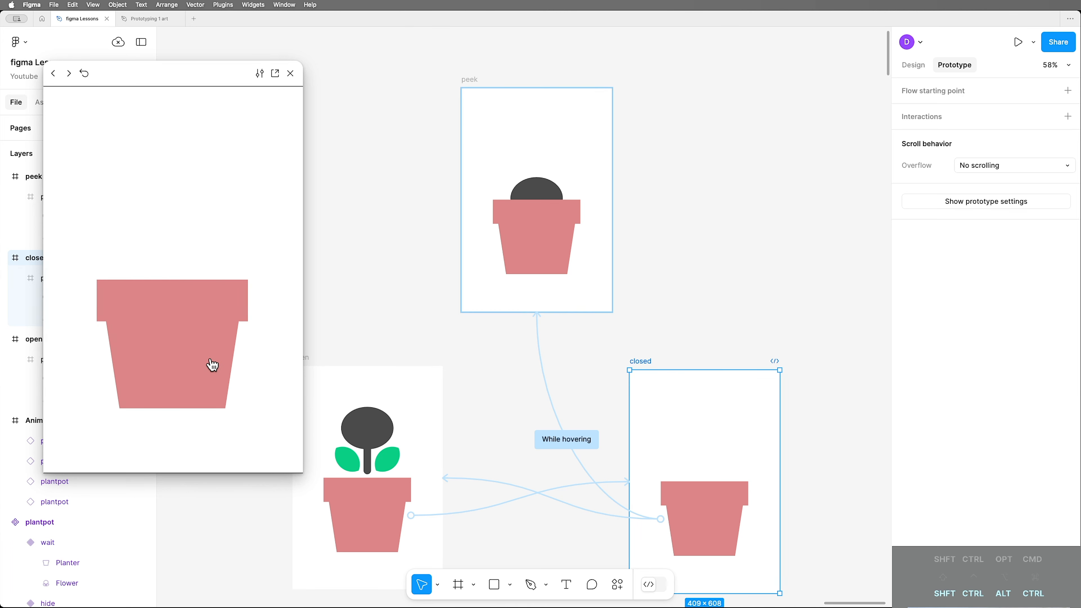
{"action": "mouse_move", "coordinate": [181, 334]}
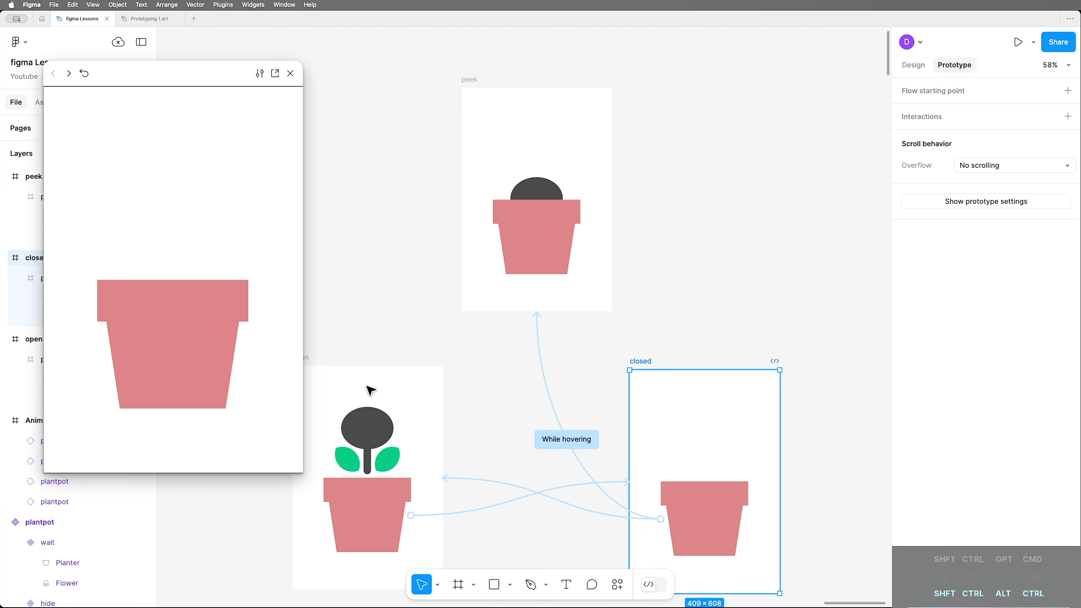
{"action": "left_click", "coordinate": [187, 350]}
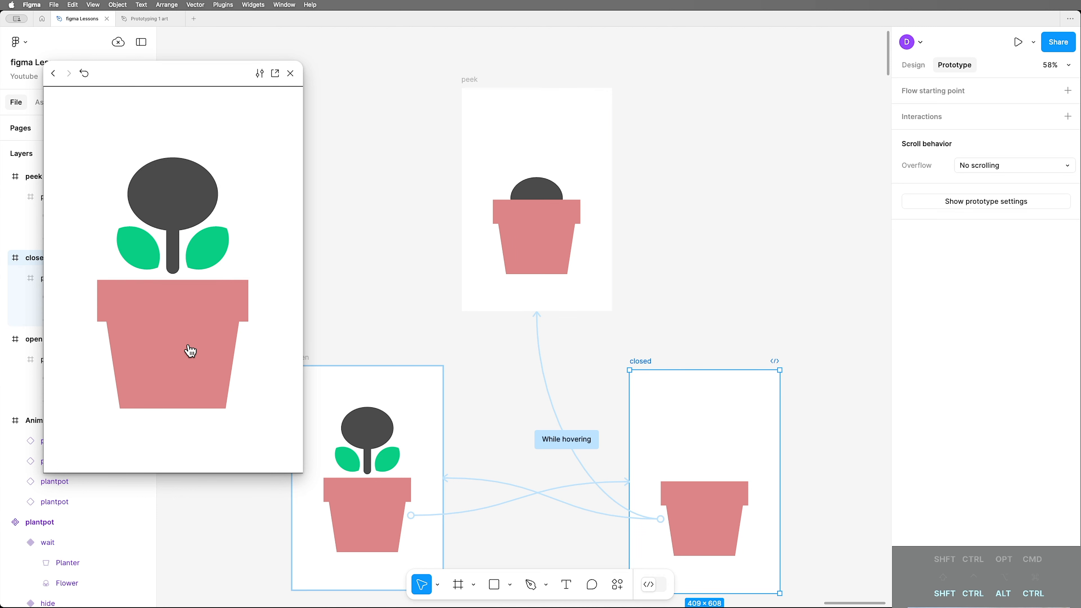
{"action": "left_click", "coordinate": [176, 348]}
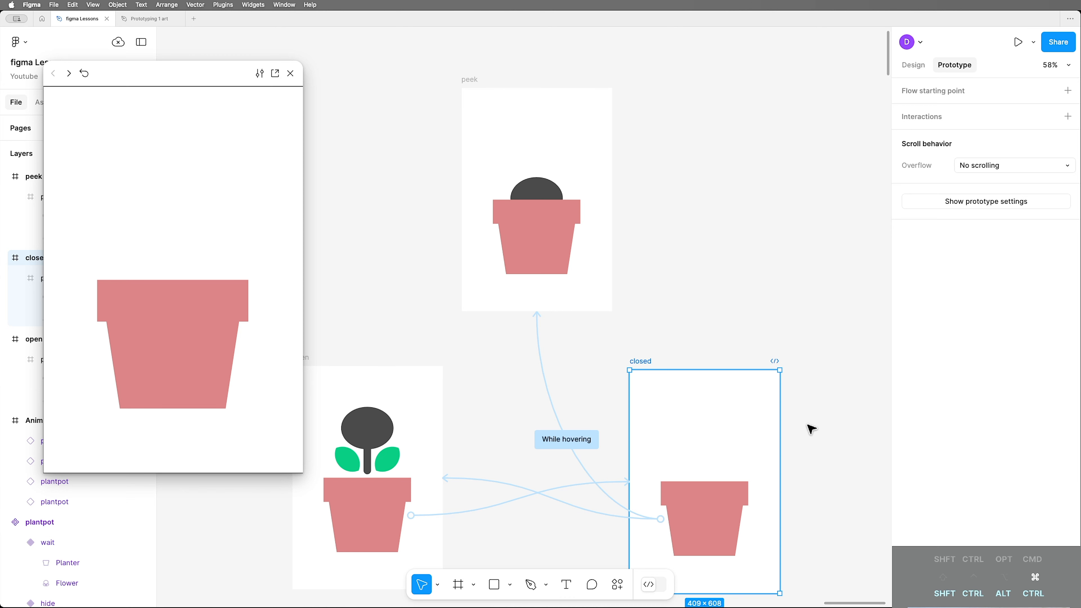
Step: Place a duplicate of the closed frame below and between the open and closed frames
{"action": "scroll", "coordinate": [806, 434], "scroll_direction": "down", "scroll_amount": 5}
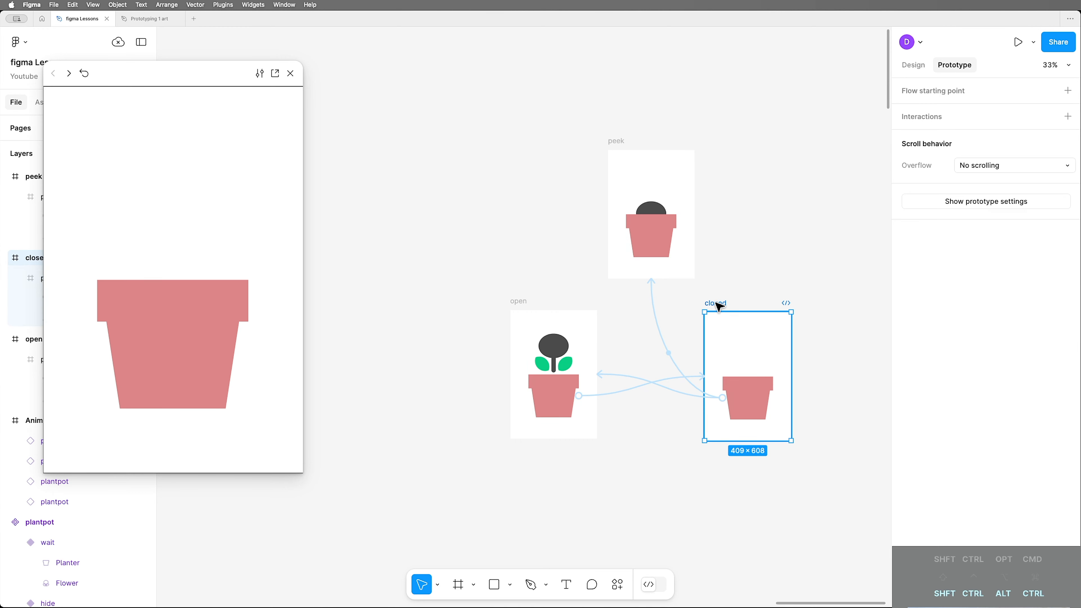
{"action": "left_click_drag", "start_coordinate": [718, 306], "coordinate": [623, 476]}
{"action": "scroll", "coordinate": [745, 514], "scroll_direction": "down", "scroll_amount": 5}
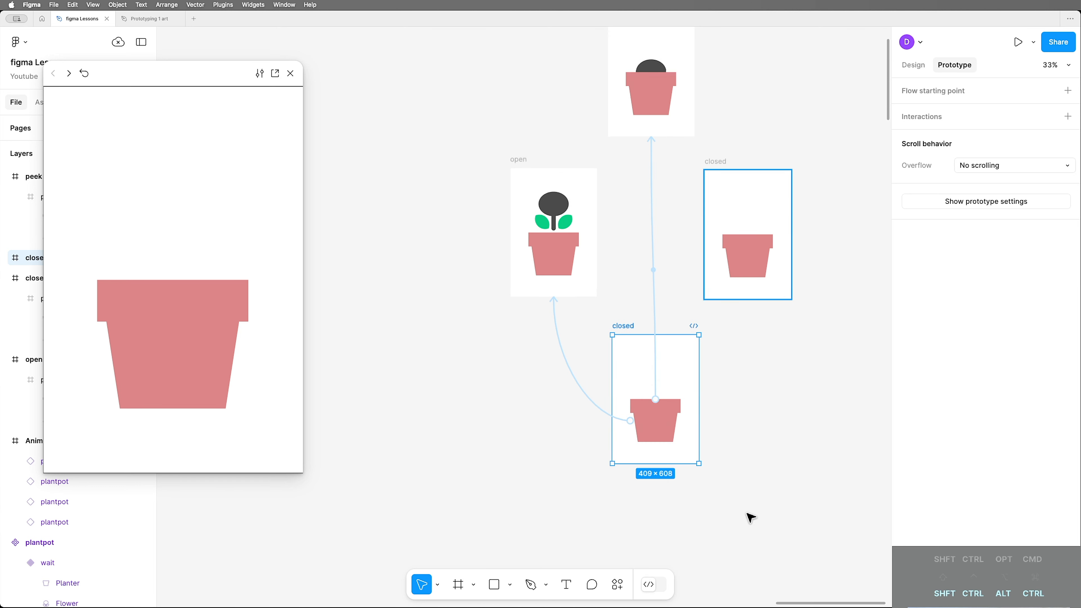
Step: Delete the two interactions linking the lower closed duplicate's planter to the open and peek frames
{"action": "left_click_drag", "start_coordinate": [682, 304], "coordinate": [563, 329]}
{"action": "left_click", "coordinate": [623, 327]}
{"action": "left_click", "coordinate": [565, 351]}
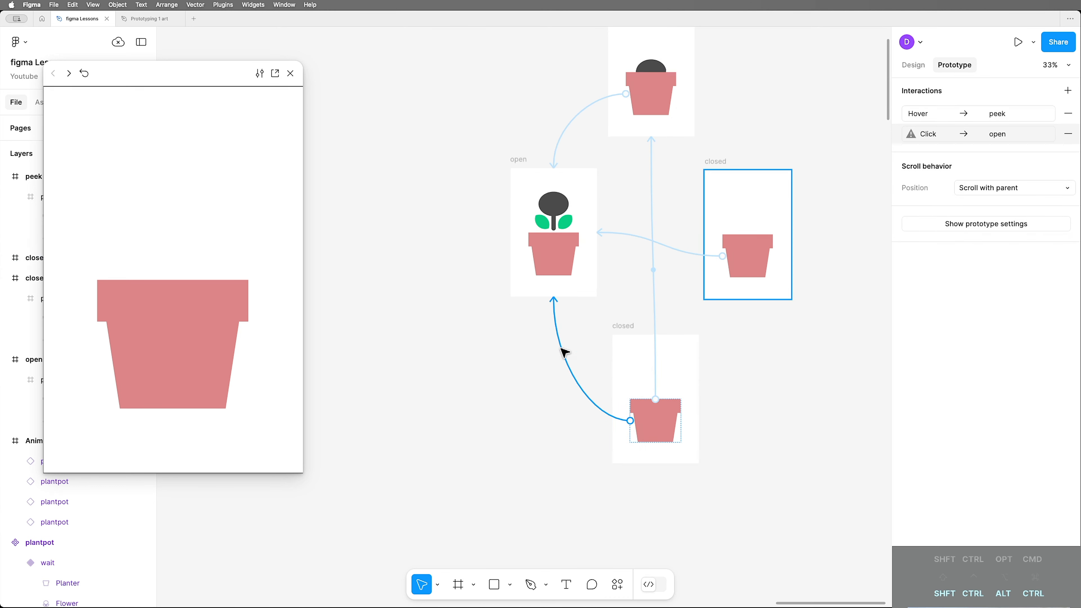
{"action": "key", "text": "Delete"}
{"action": "left_click", "coordinate": [654, 308]}
{"action": "key", "text": "Delete"}
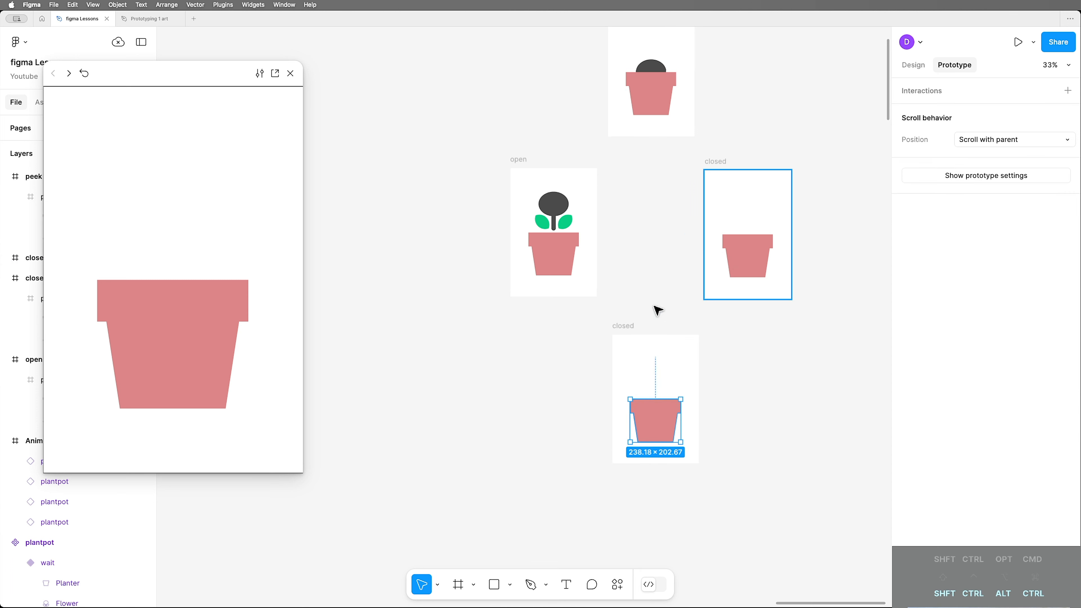
Step: Rename the lower duplicate frame as wait
{"action": "left_click", "coordinate": [802, 419]}
{"action": "left_click", "coordinate": [624, 326]}
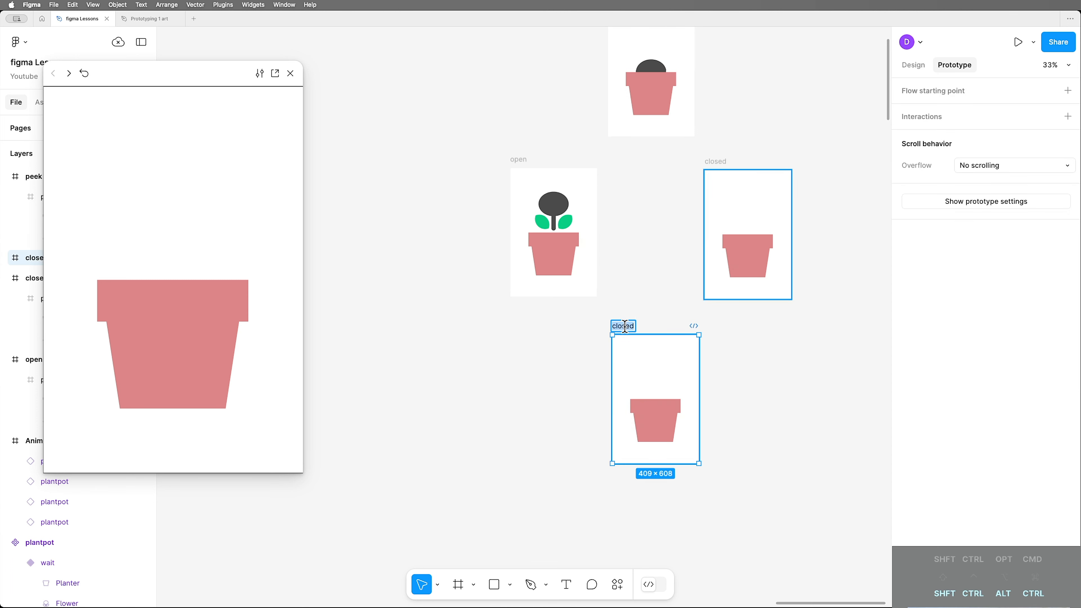
{"action": "type", "text": "wait"}
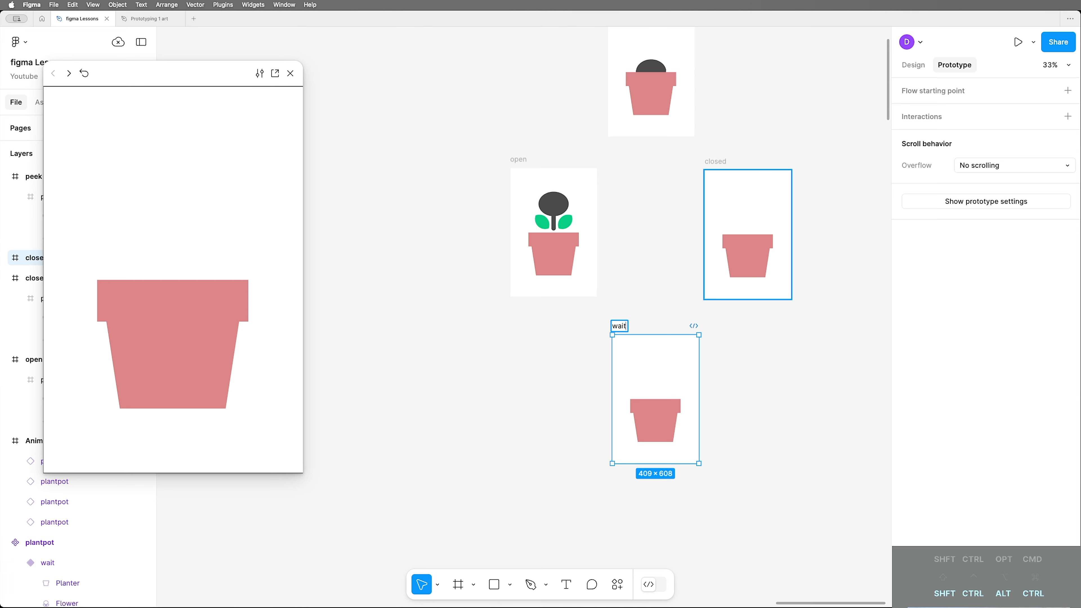
{"action": "key", "text": "Return"}
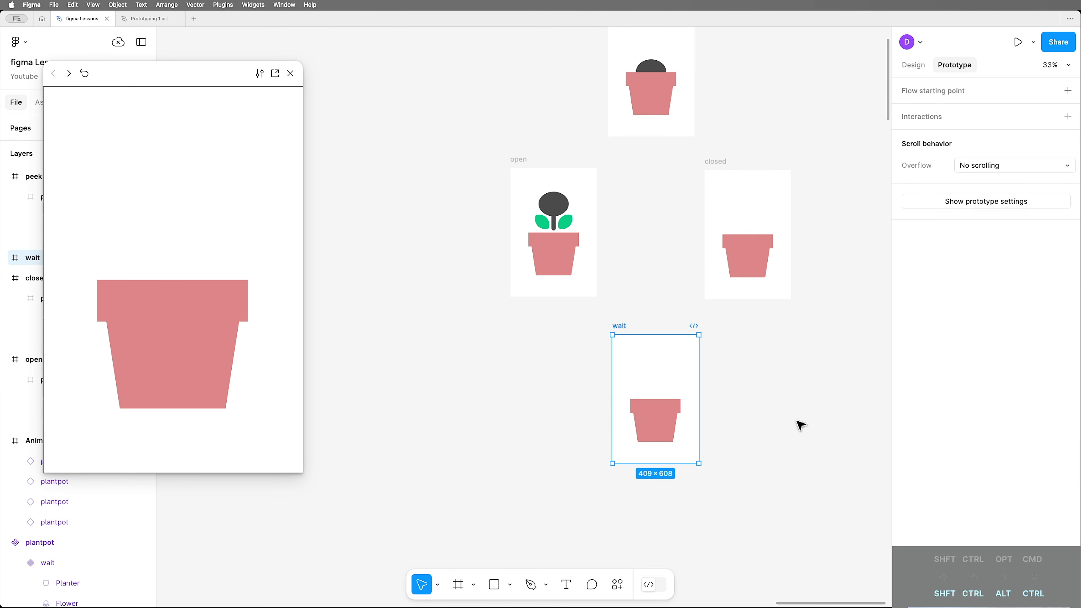
Step: Redirect the open planter's click interaction from the closed frame to the wait frame
{"action": "left_click", "coordinate": [566, 261]}
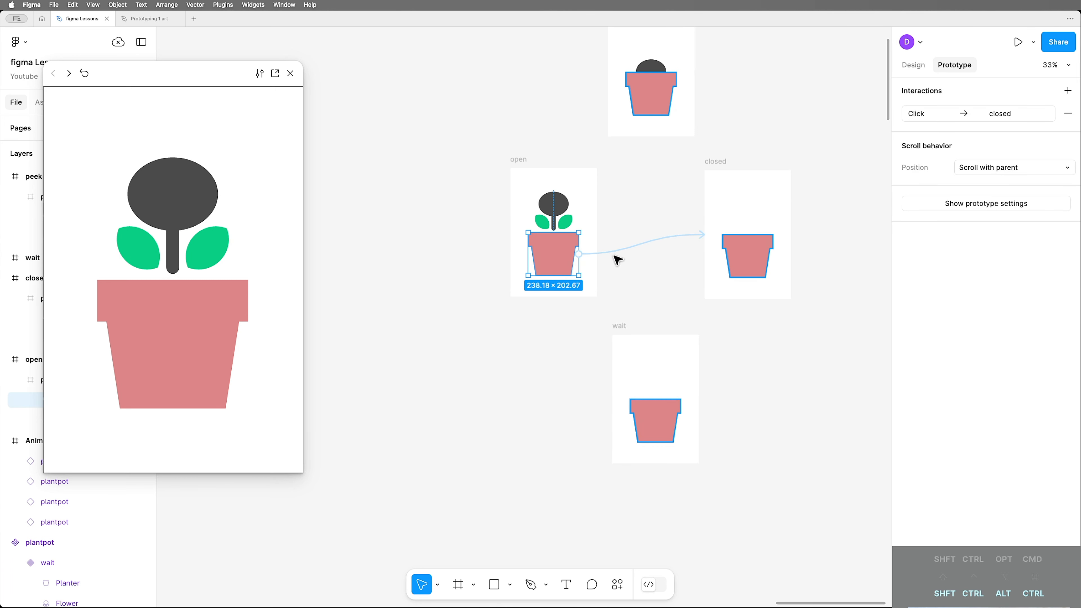
{"action": "left_click", "coordinate": [707, 238]}
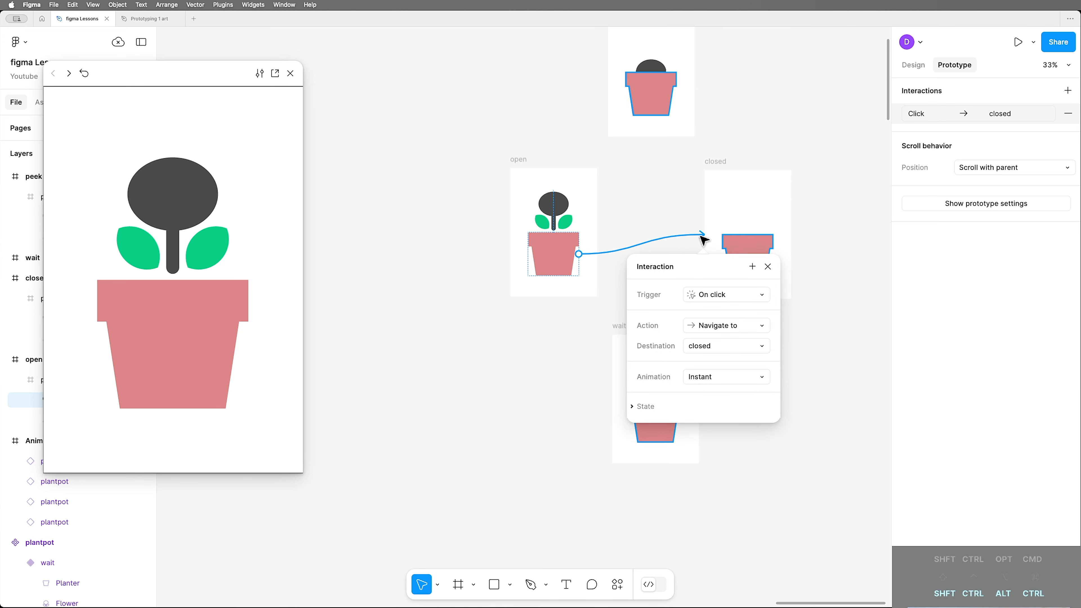
{"action": "left_click_drag", "start_coordinate": [704, 238], "coordinate": [622, 375]}
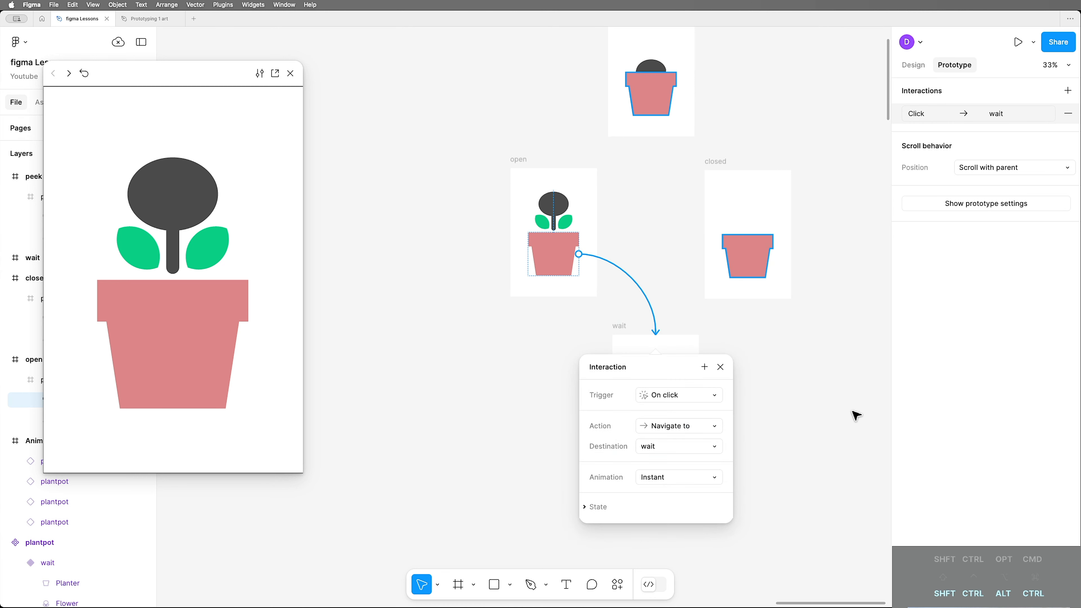
{"action": "left_click", "coordinate": [815, 434]}
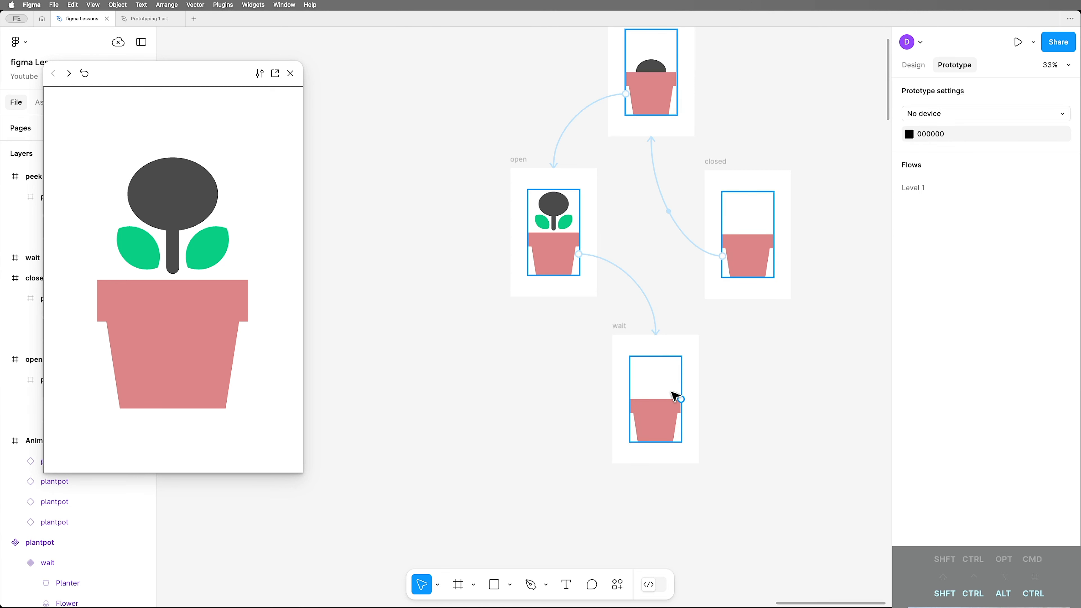
Step: Link the wait frame's plantpot to the closed frame with a Mouse leave trigger
{"action": "left_click_drag", "start_coordinate": [681, 399], "coordinate": [752, 295]}
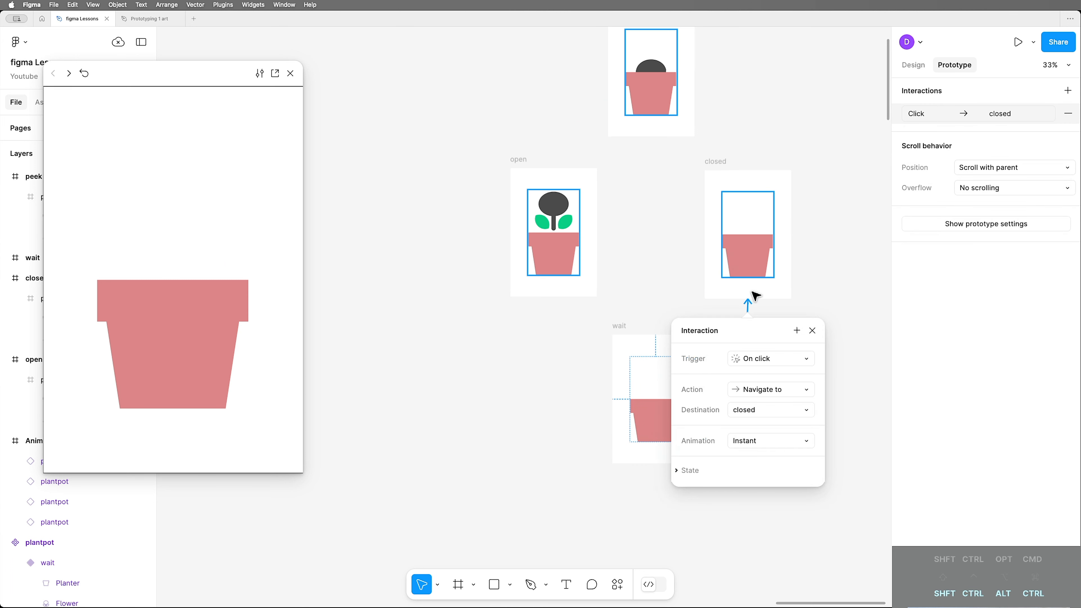
{"action": "left_click", "coordinate": [799, 366]}
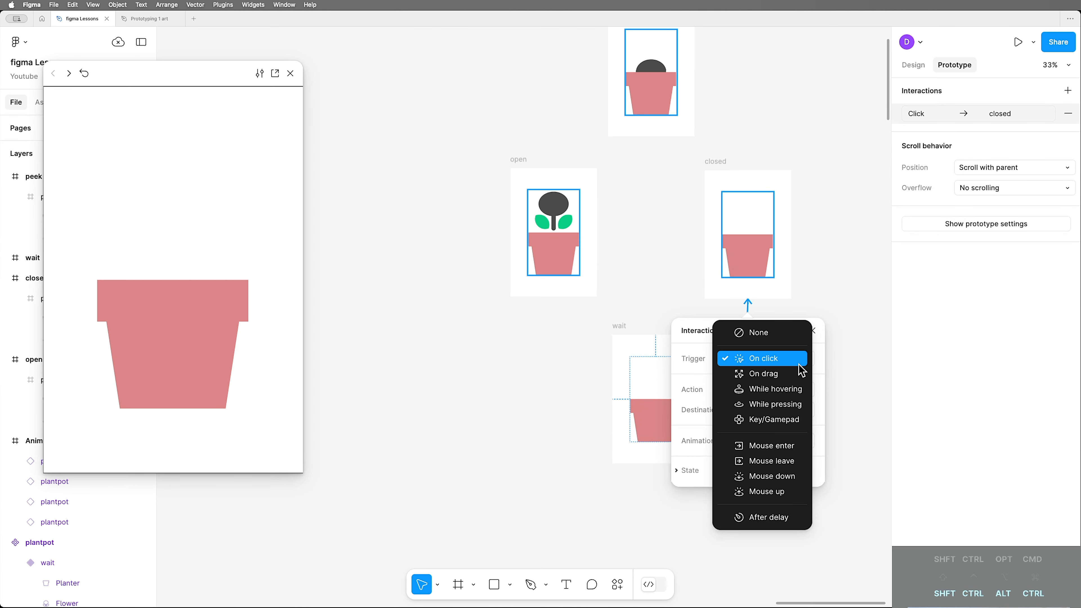
{"action": "left_click", "coordinate": [802, 468]}
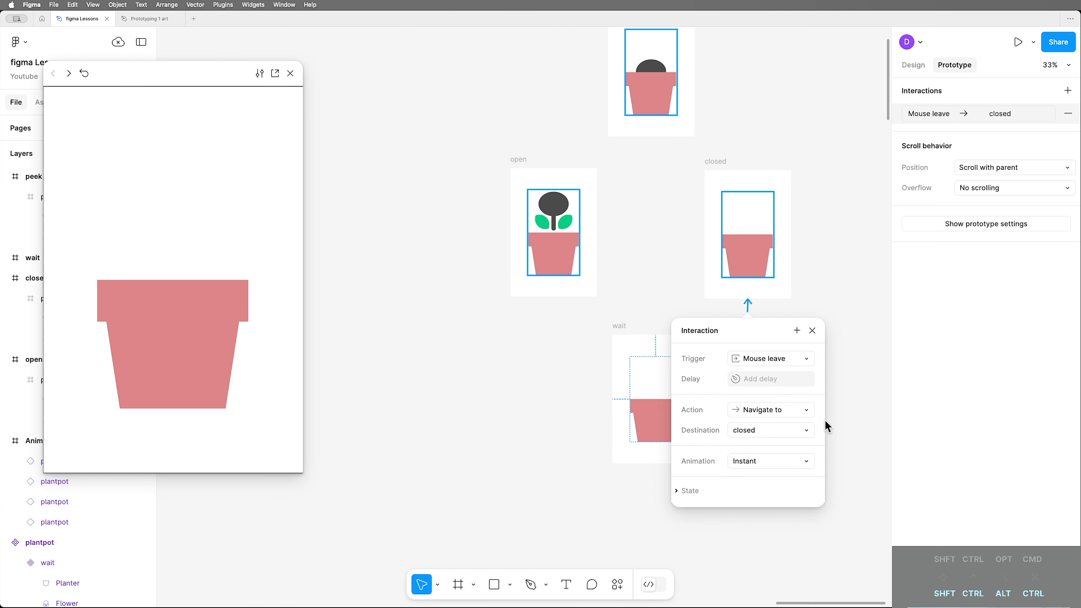
Step: Test the prototype from the closed frame, running the plant pot through its peek, open and wait states
{"action": "left_click", "coordinate": [870, 392]}
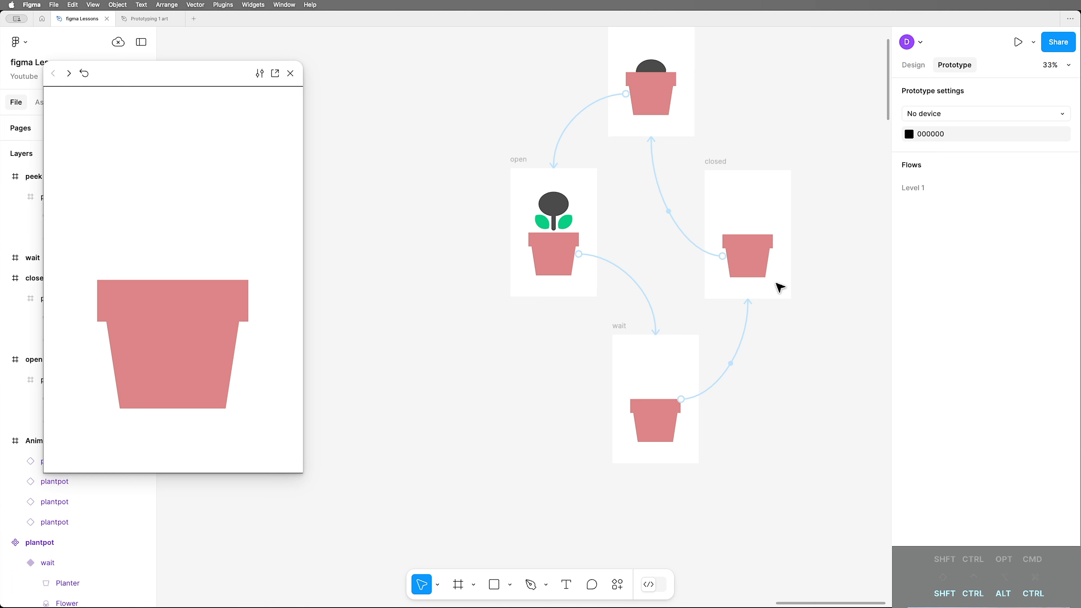
{"action": "left_click", "coordinate": [718, 163]}
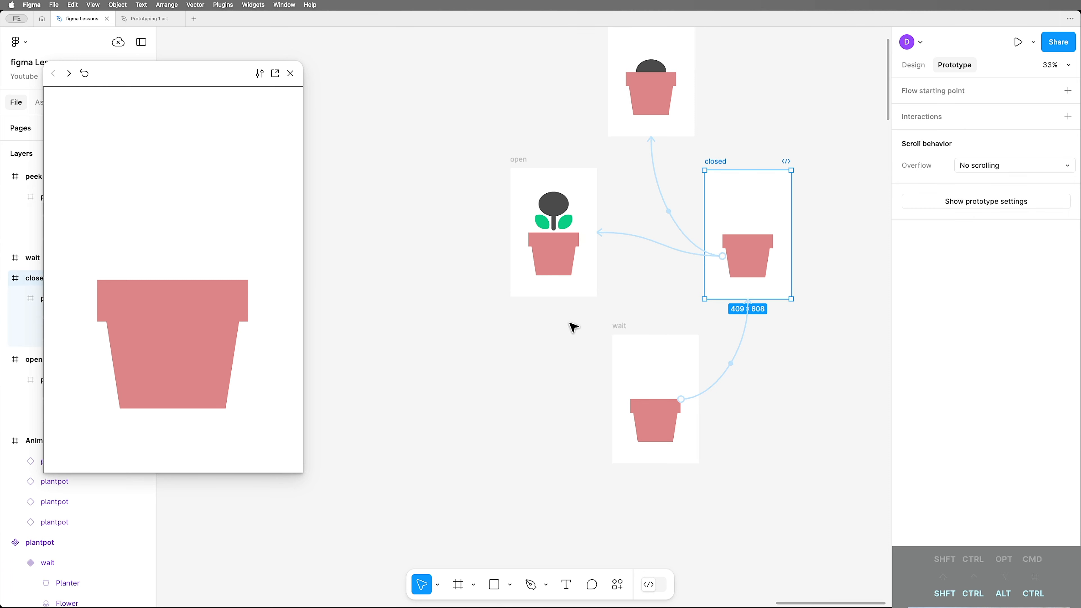
{"action": "left_click", "coordinate": [256, 415]}
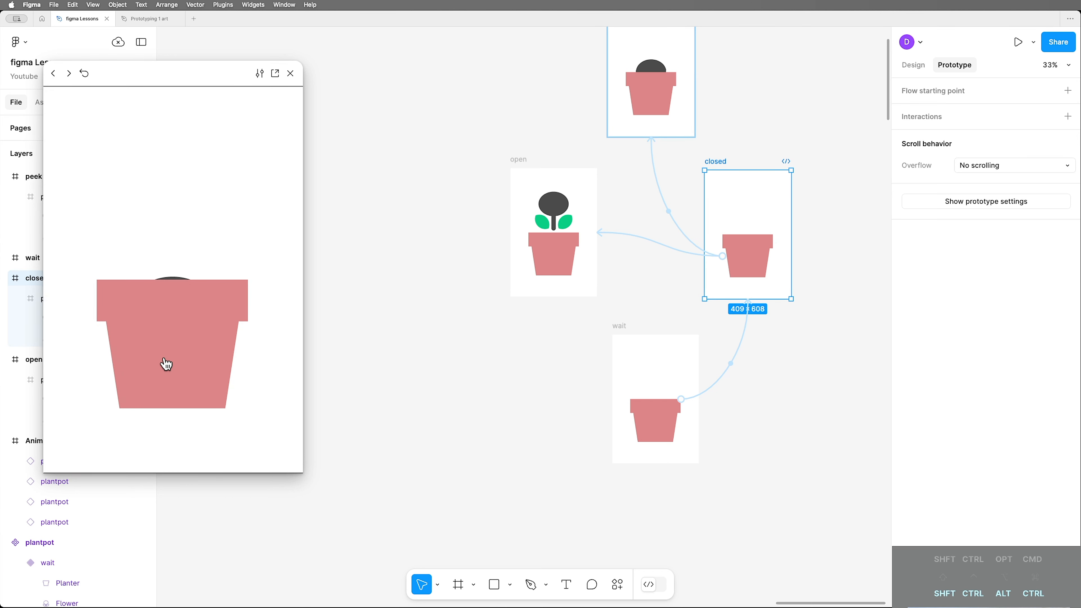
{"action": "left_click", "coordinate": [191, 359]}
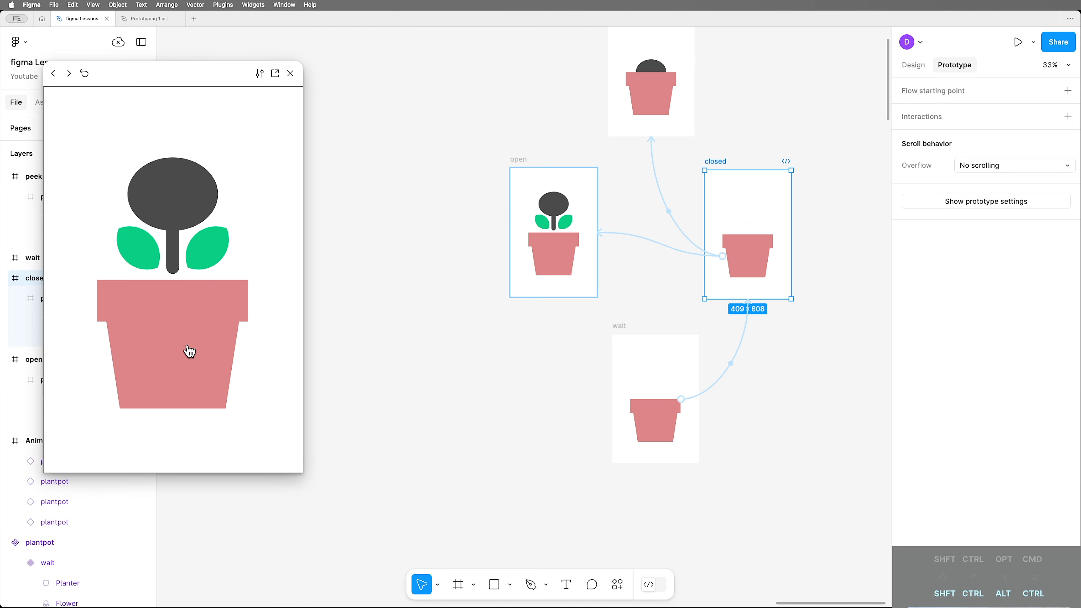
{"action": "left_click", "coordinate": [175, 353]}
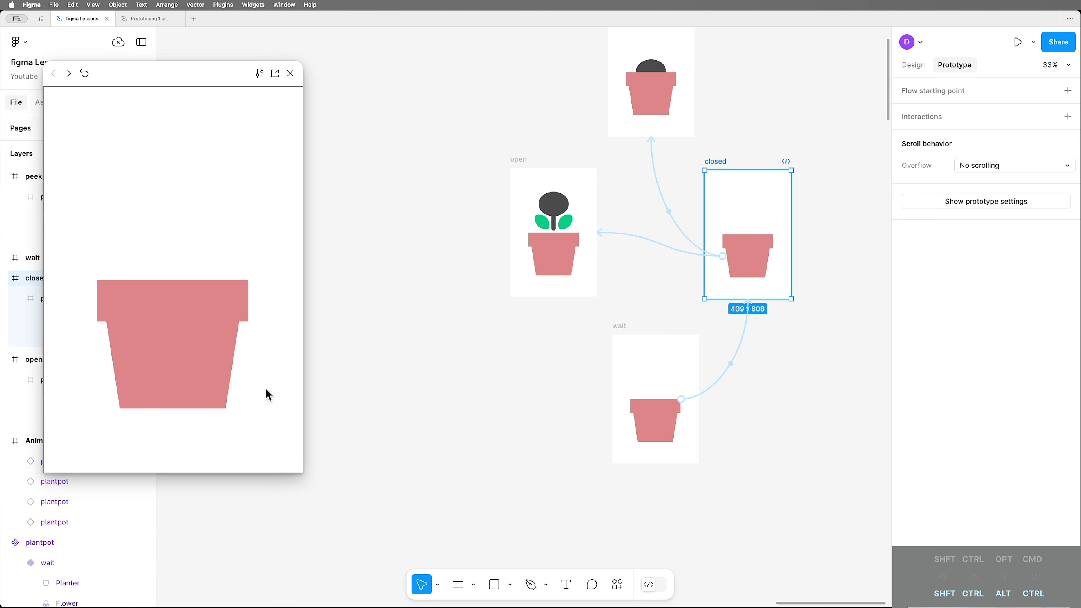
{"action": "mouse_move", "coordinate": [224, 371]}
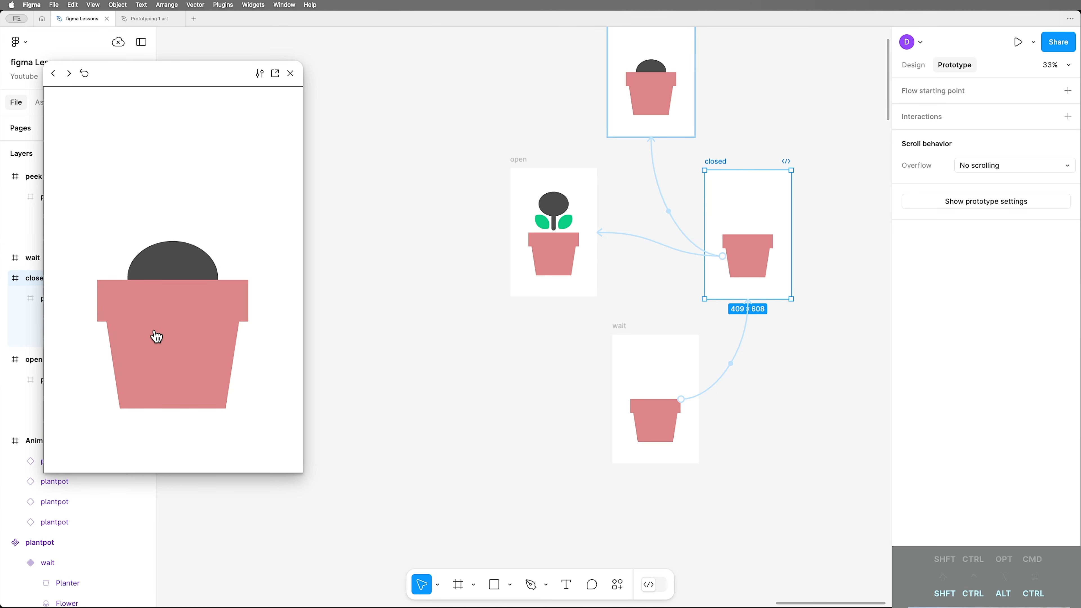
{"action": "left_click", "coordinate": [158, 334]}
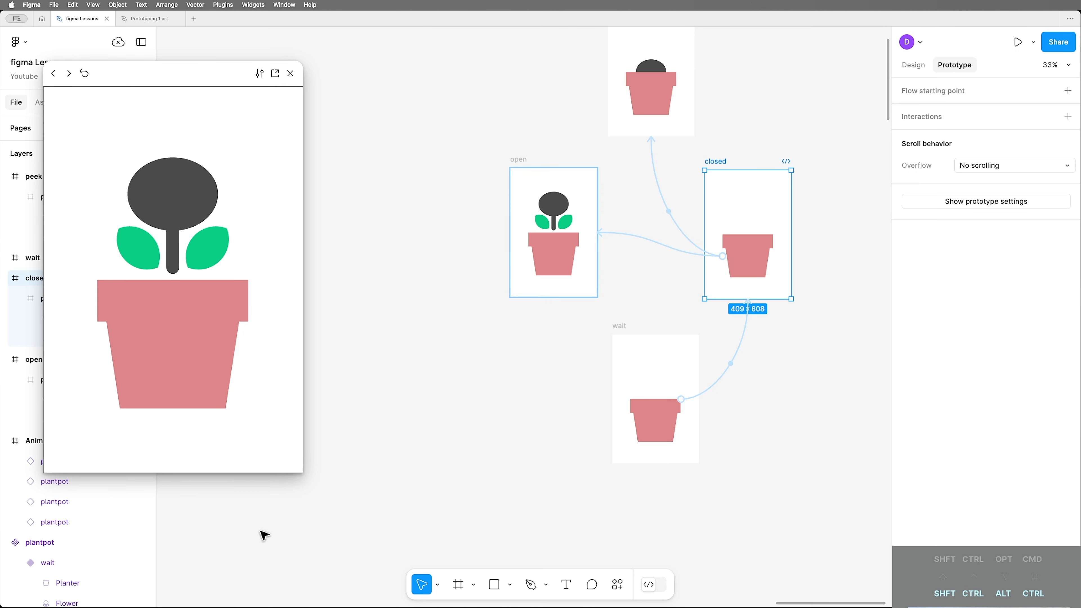
Step: Set all the interactions between the four plant pot frames to Smart animate with the Ease in and out back curve
{"action": "left_click_drag", "start_coordinate": [670, 170], "coordinate": [633, 298]}
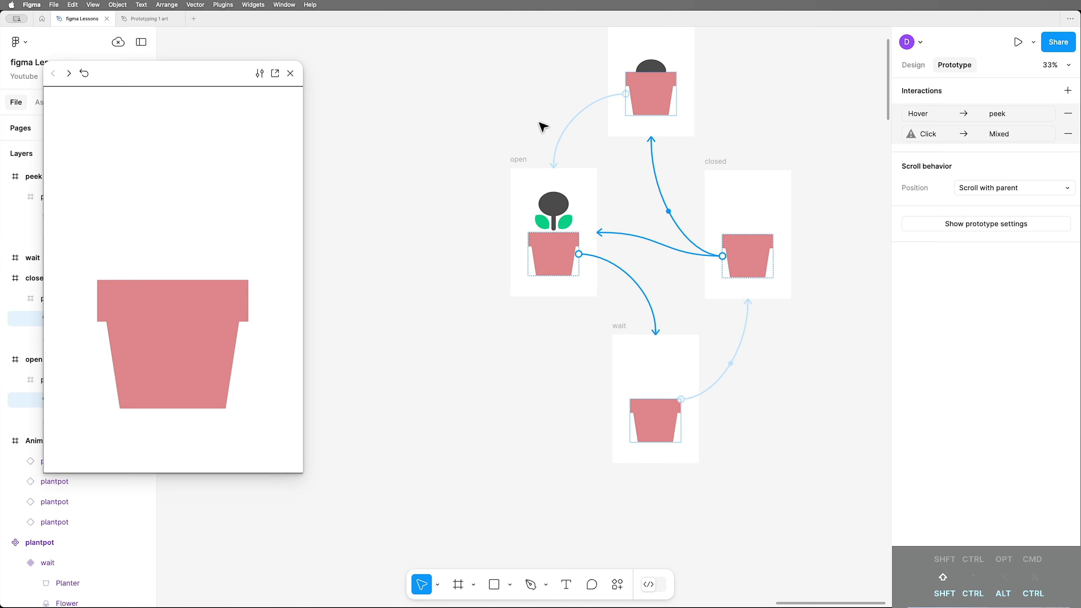
{"action": "left_click_drag", "start_coordinate": [541, 118], "coordinate": [608, 160]}
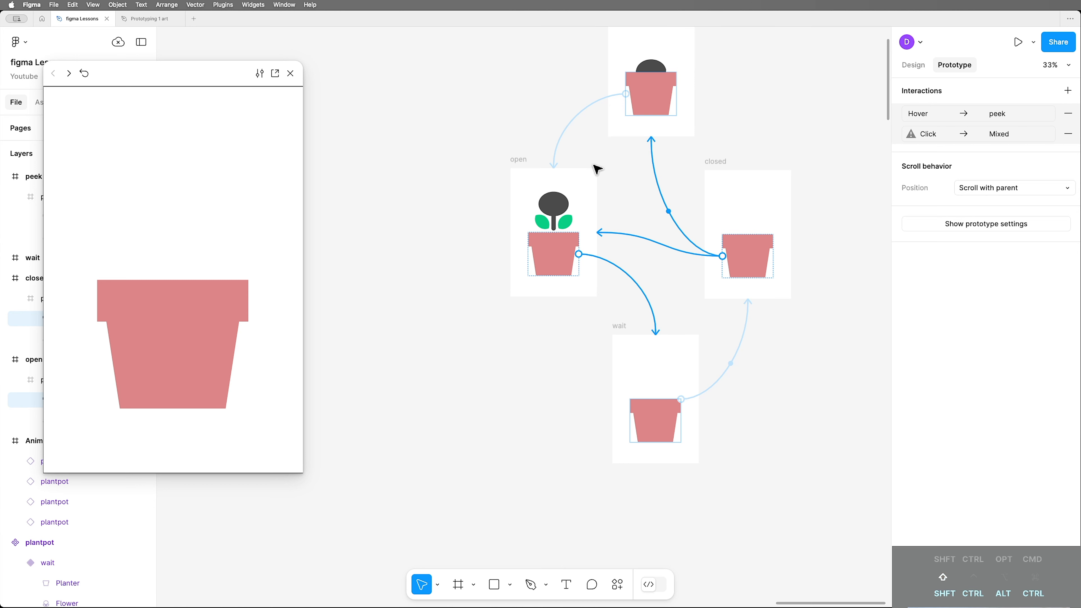
{"action": "left_click", "coordinate": [574, 120], "text": "shift"}
{"action": "left_click", "coordinate": [743, 336], "text": "shift"}
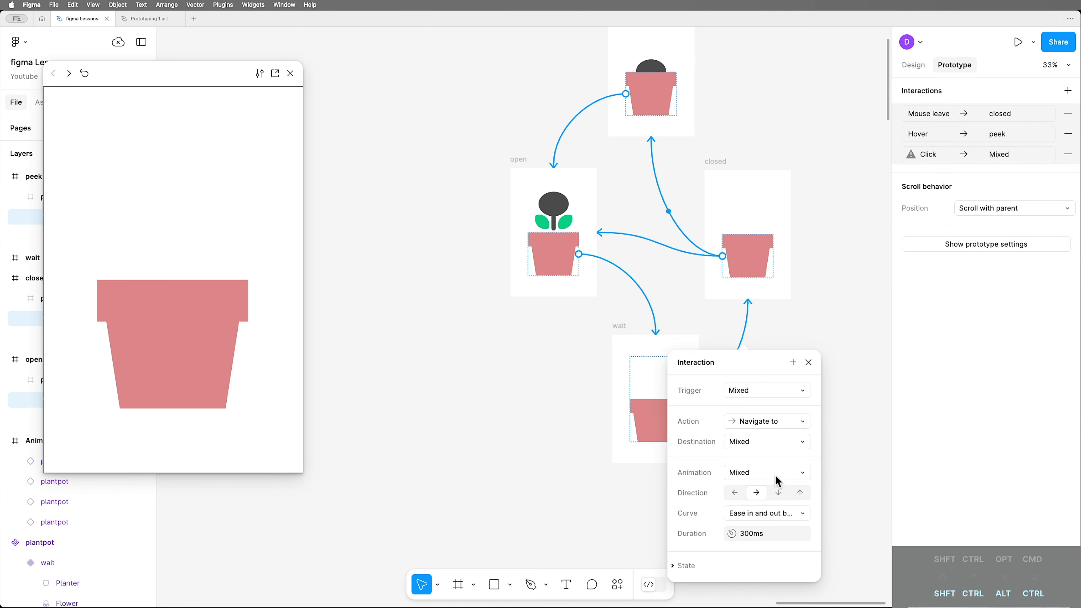
{"action": "left_click", "coordinate": [778, 479]}
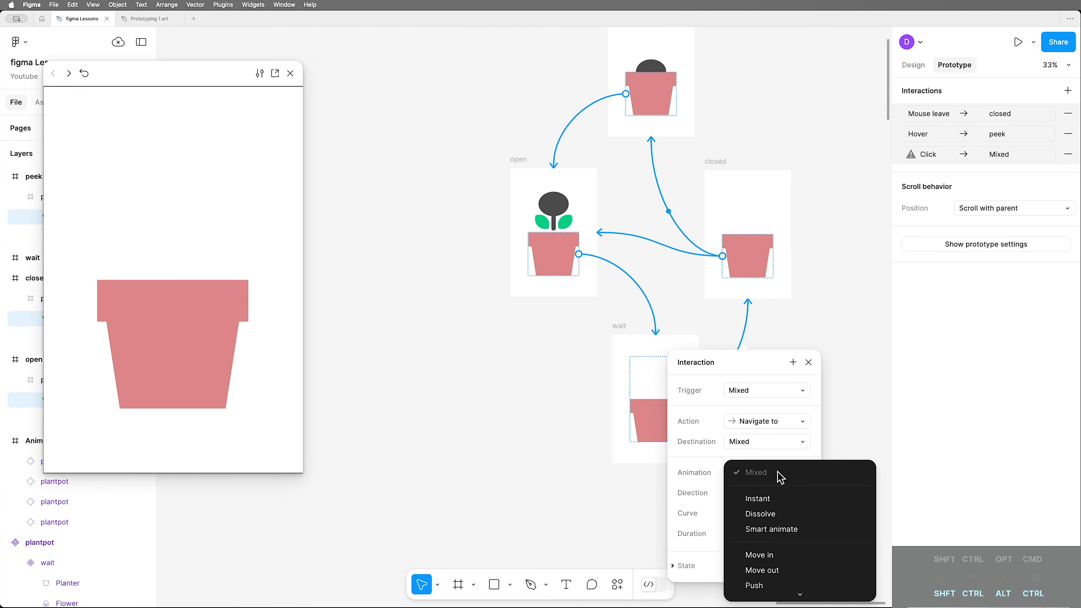
{"action": "left_click", "coordinate": [778, 531]}
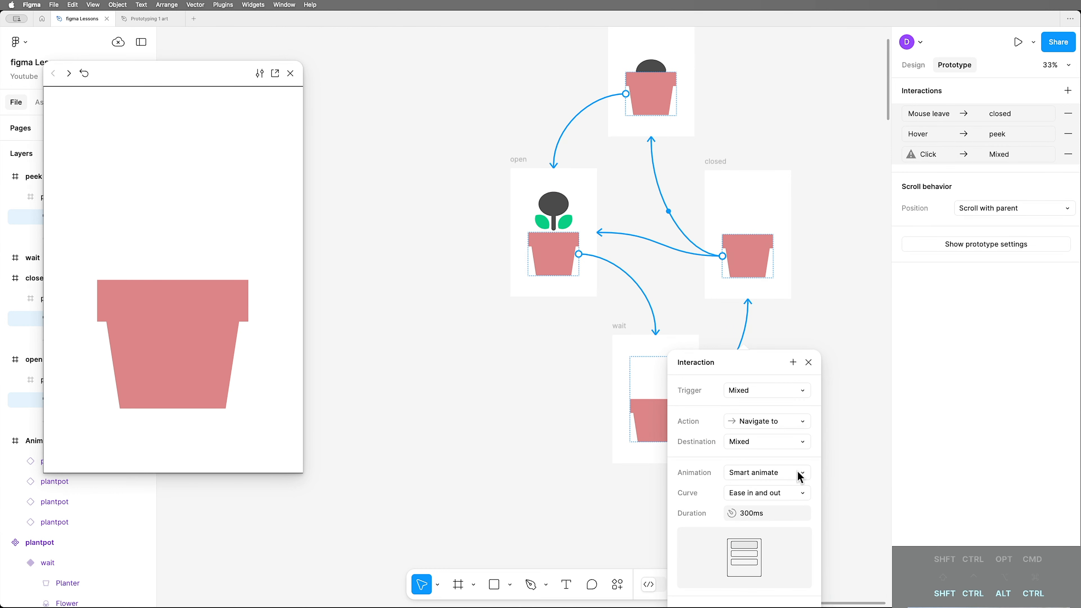
{"action": "left_click", "coordinate": [804, 494]}
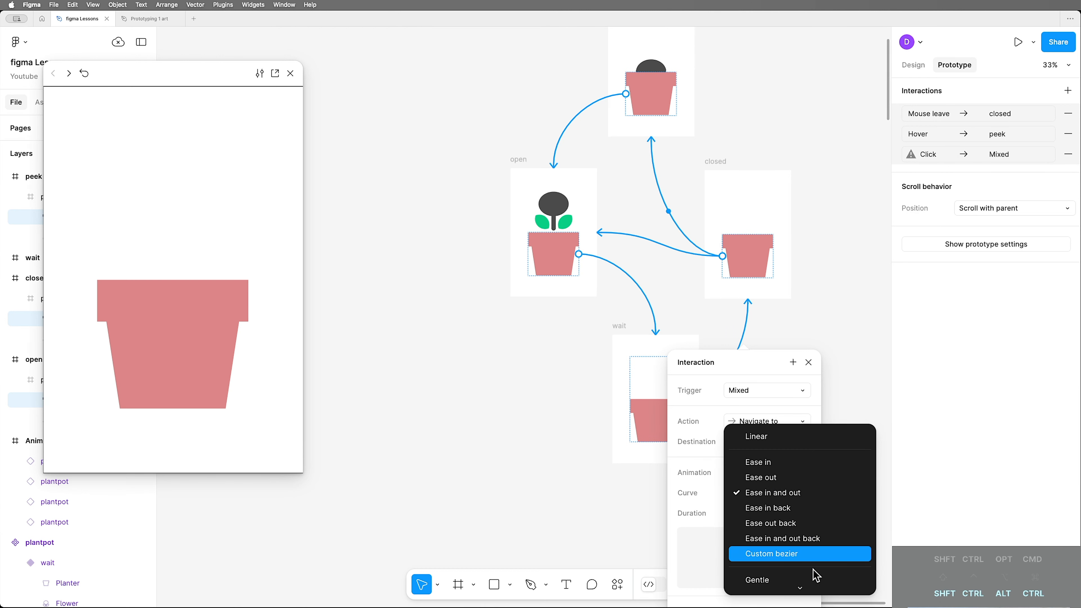
{"action": "left_click", "coordinate": [835, 540]}
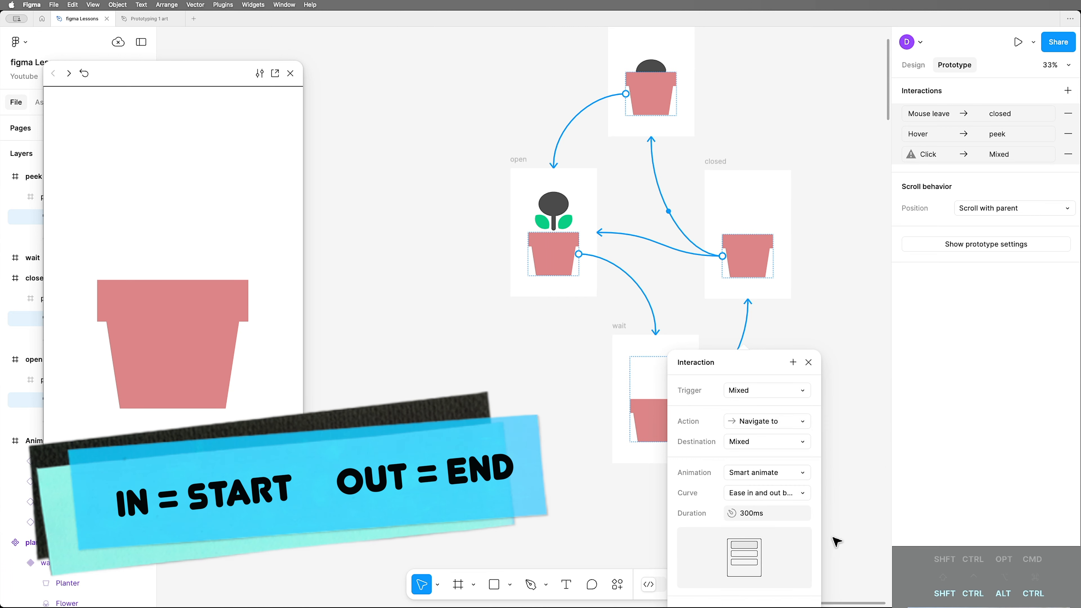
{"action": "left_click", "coordinate": [808, 363]}
Step: Preview the updated animation from the closed frame, opening and closing the flower several times
{"action": "left_click", "coordinate": [718, 162]}
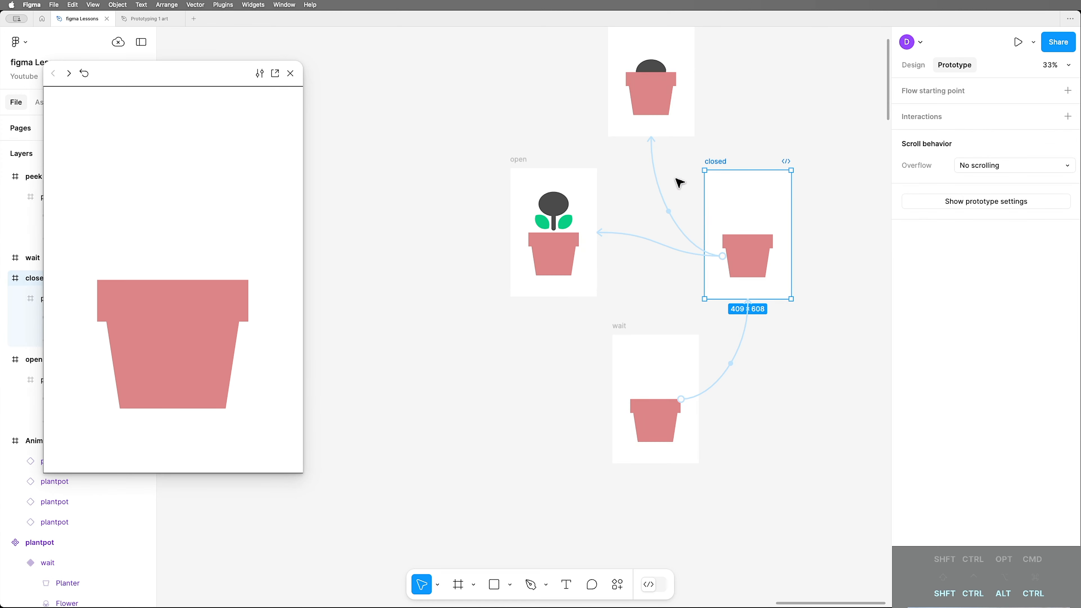
{"action": "left_click", "coordinate": [255, 361]}
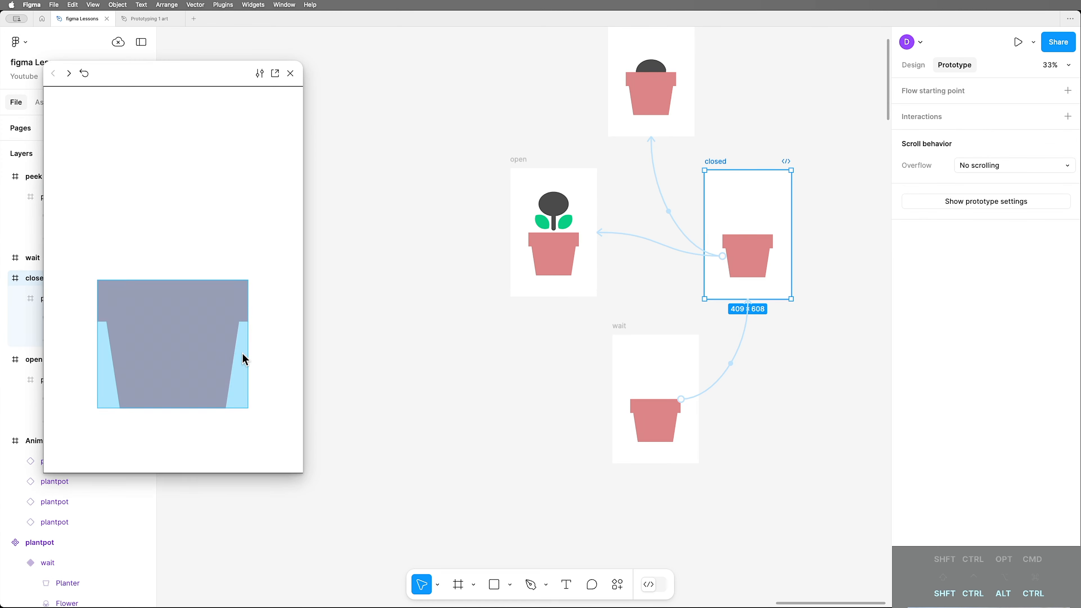
{"action": "left_click", "coordinate": [178, 342]}
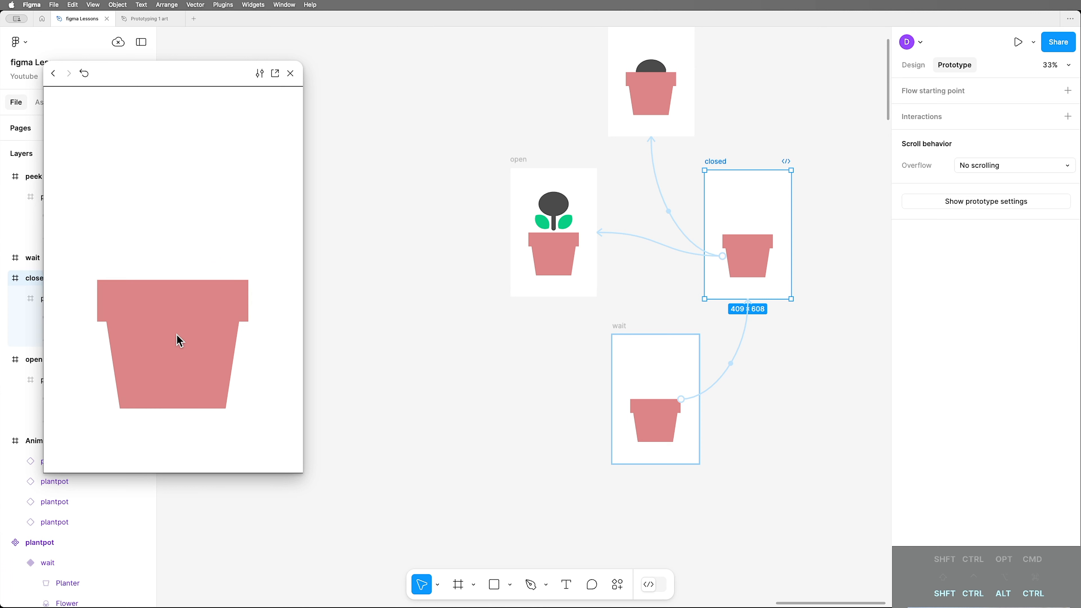
{"action": "left_click", "coordinate": [200, 357]}
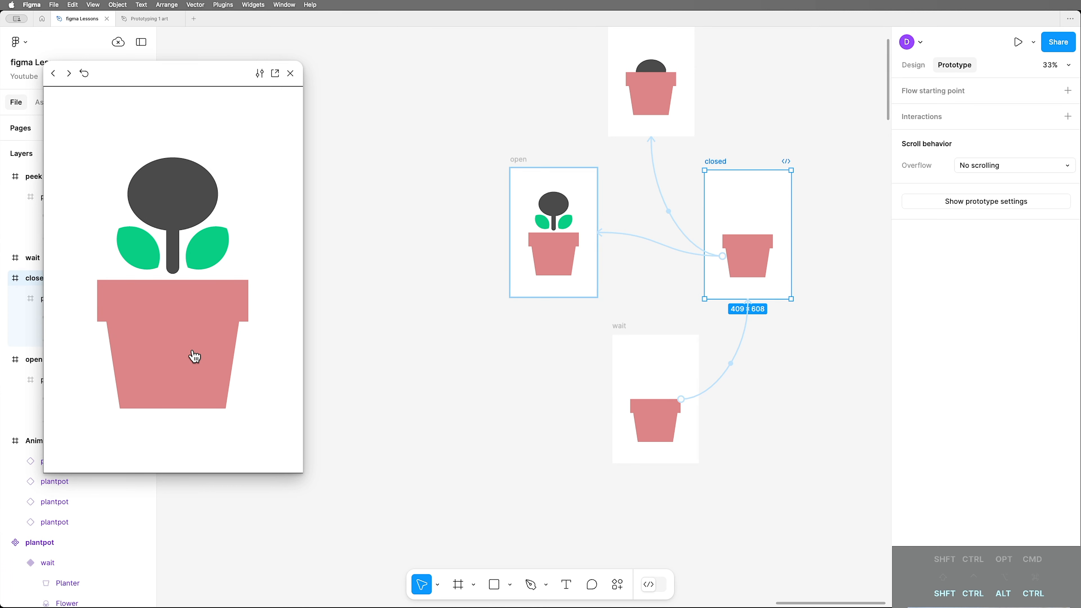
{"action": "left_click", "coordinate": [181, 357]}
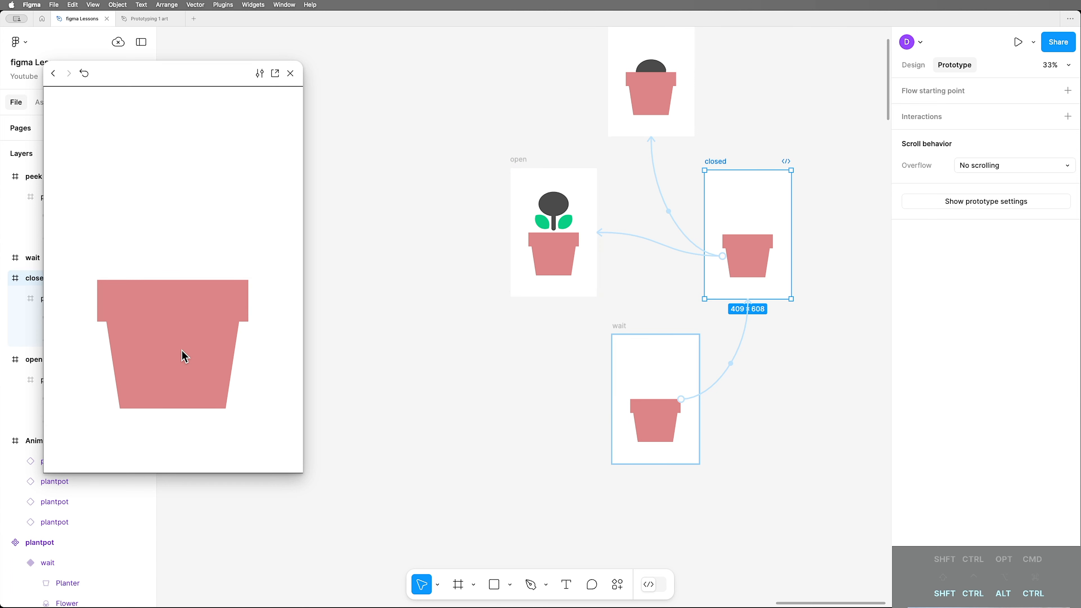
{"action": "left_click", "coordinate": [175, 352]}
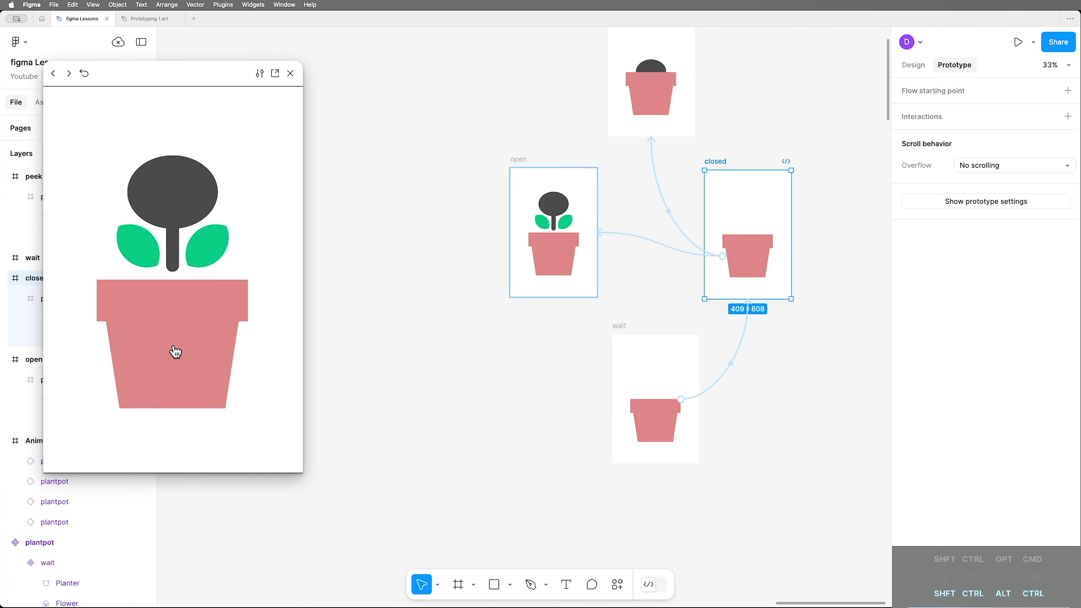
{"action": "left_click", "coordinate": [179, 355]}
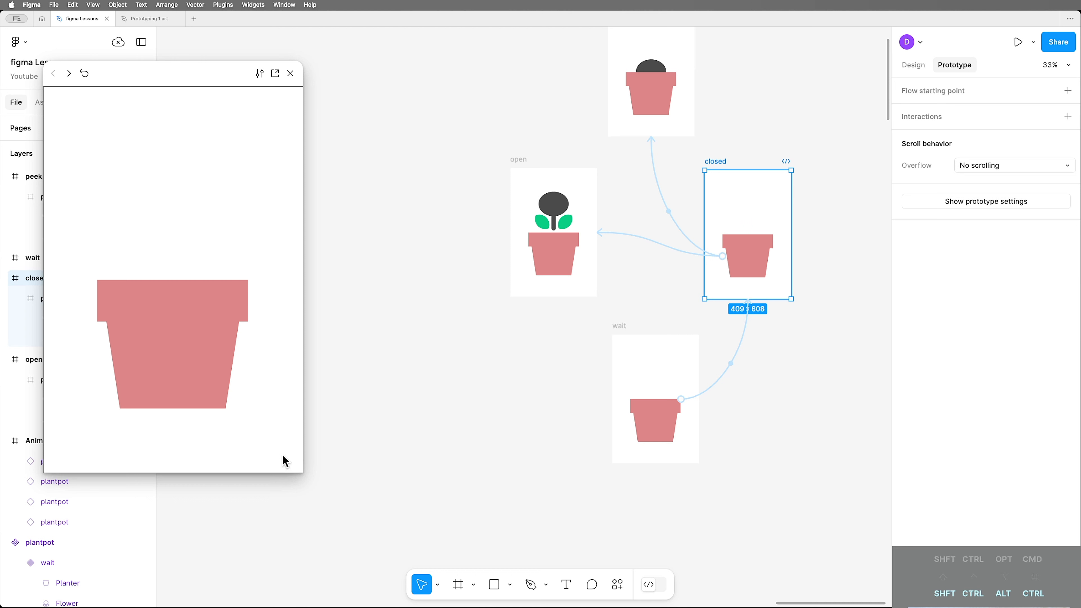
{"action": "left_click", "coordinate": [457, 417]}
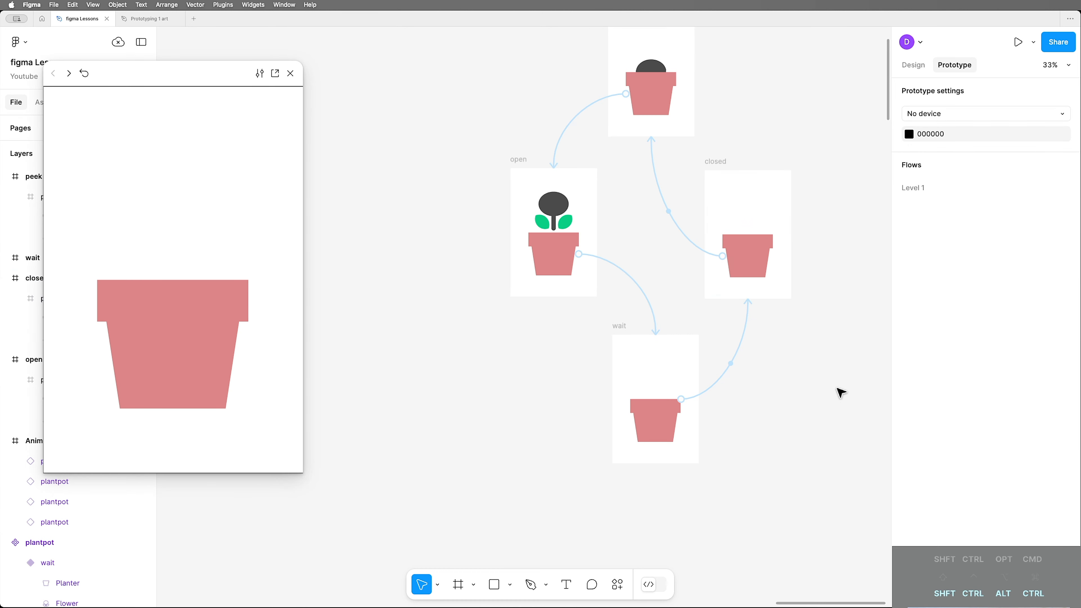
Step: Close the prototype preview
{"action": "scroll", "coordinate": [840, 391], "scroll_direction": "up", "scroll_amount": 3}
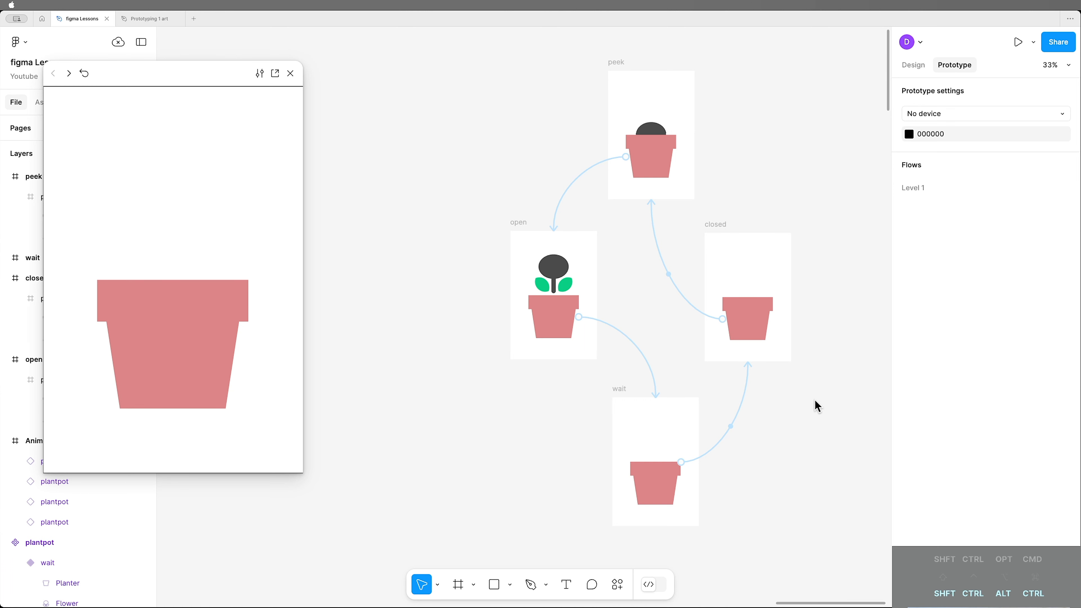
{"action": "scroll", "coordinate": [817, 405], "scroll_direction": "right", "scroll_amount": 5}
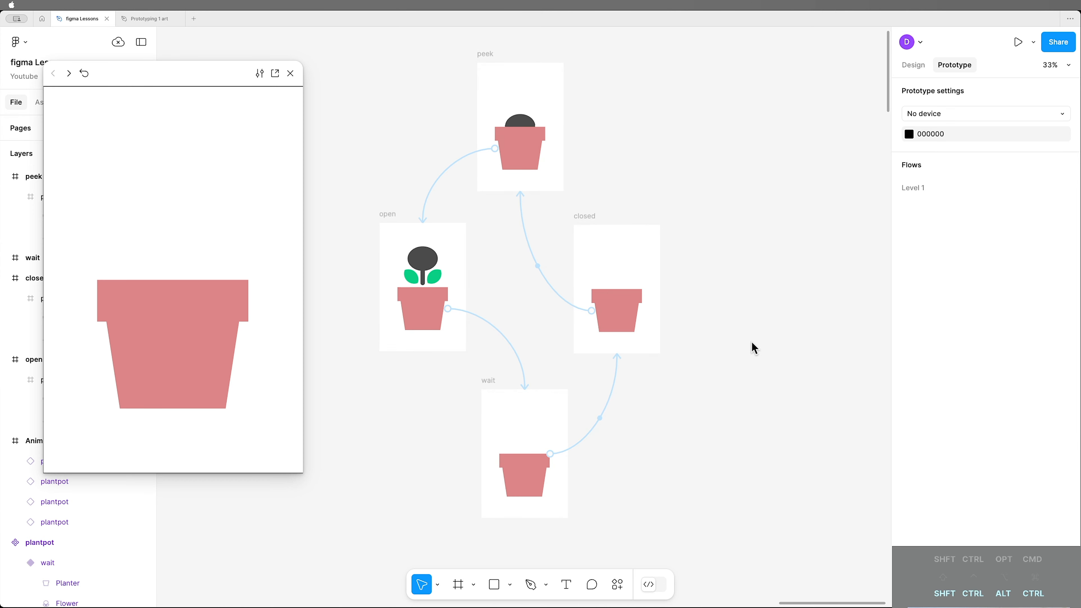
{"action": "left_click", "coordinate": [291, 74]}
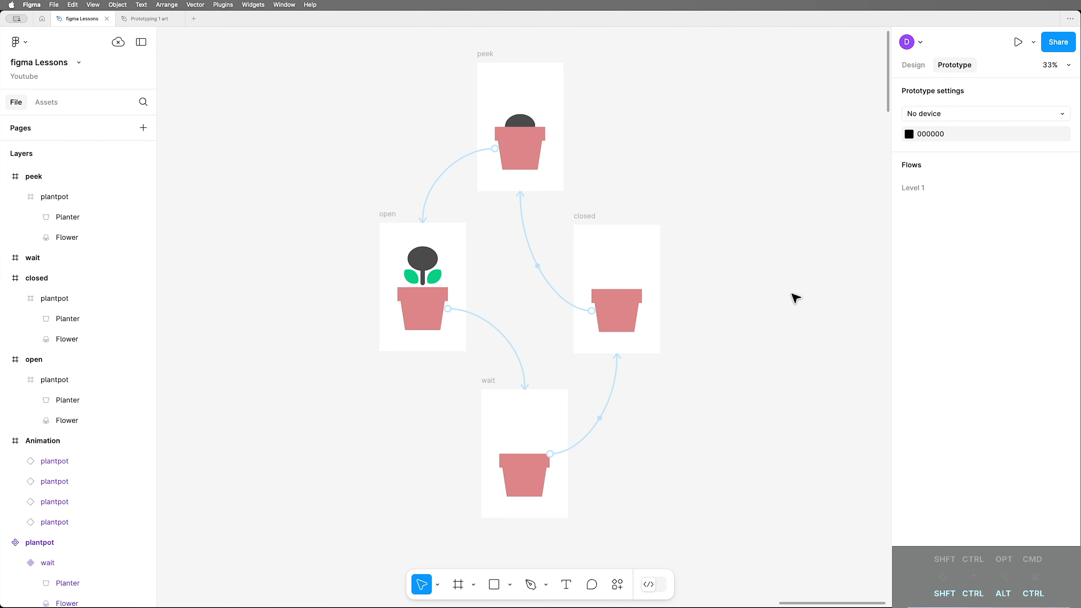
{"action": "scroll", "coordinate": [796, 298], "scroll_direction": "right", "scroll_amount": 5}
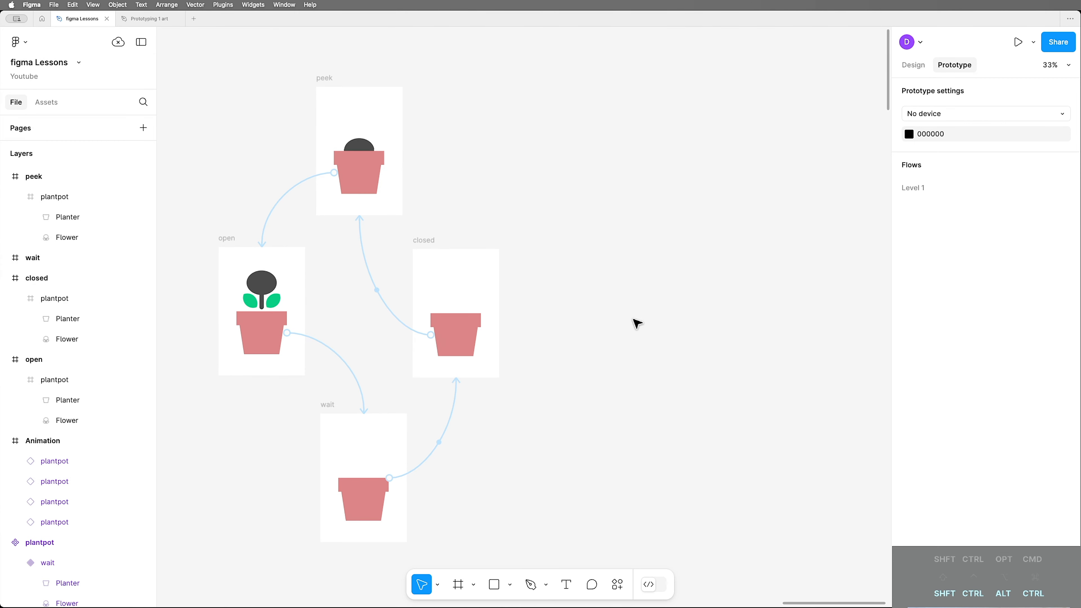
Step: Resize the peek, open, closed and wait frames to fit their plant pot contents
{"action": "left_click", "coordinate": [913, 65]}
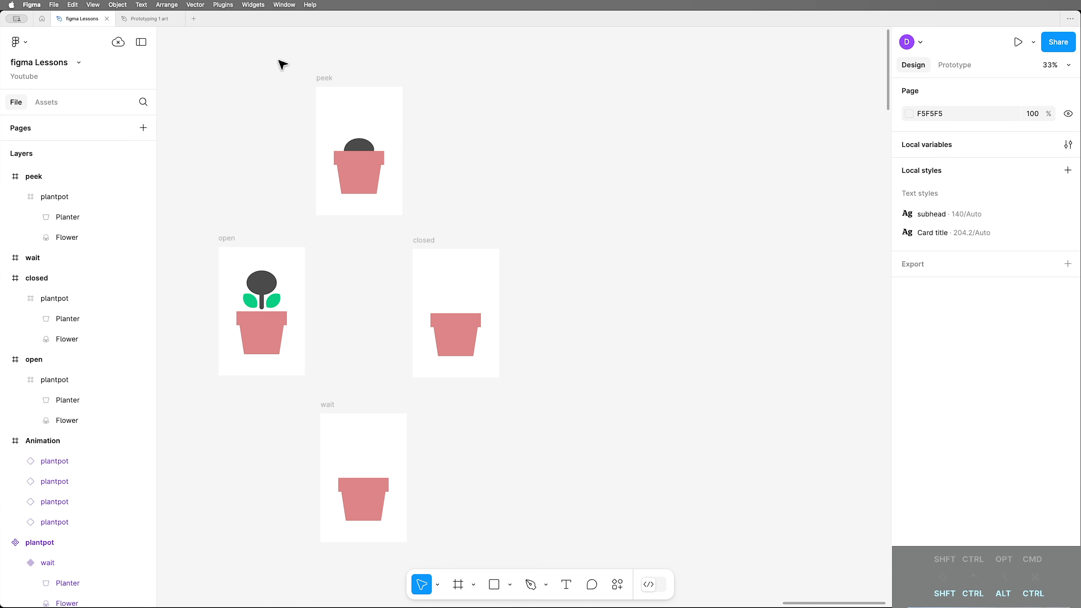
{"action": "left_click", "coordinate": [328, 82]}
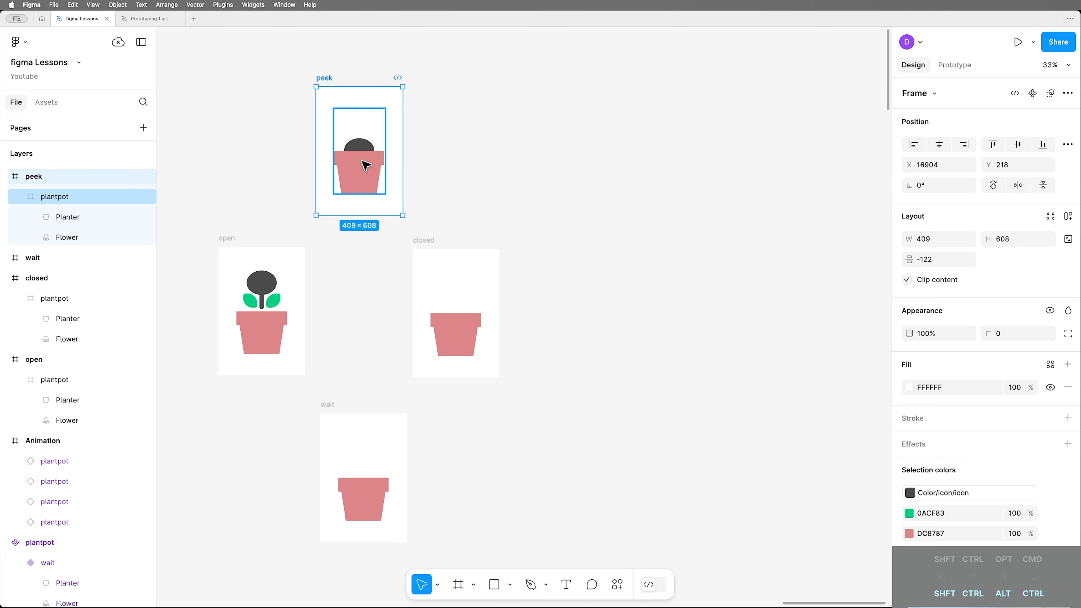
{"action": "left_click_drag", "start_coordinate": [290, 56], "coordinate": [555, 470]}
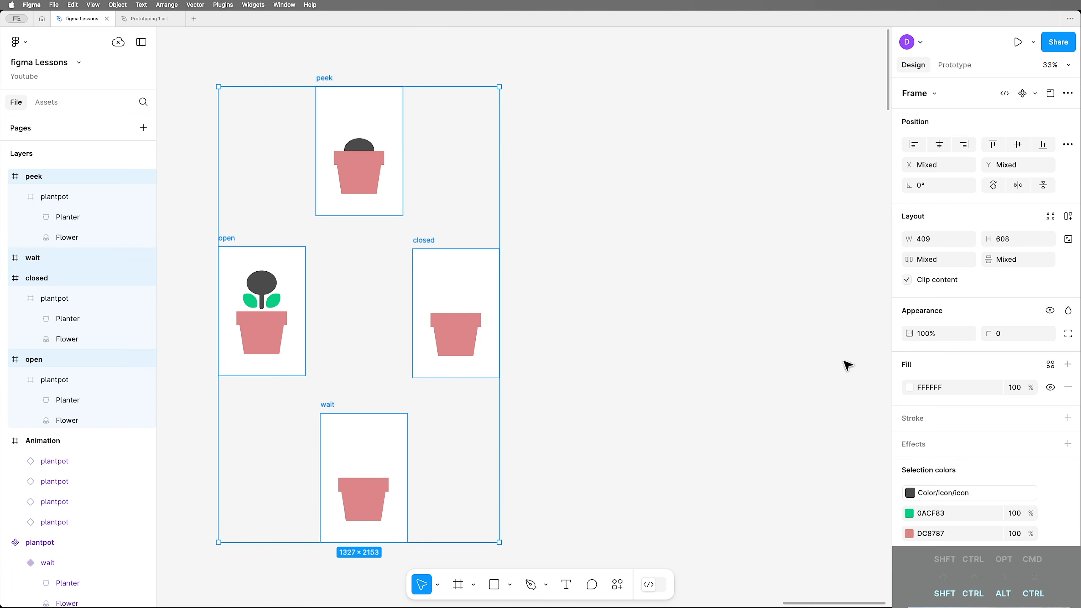
{"action": "left_click", "coordinate": [1052, 217]}
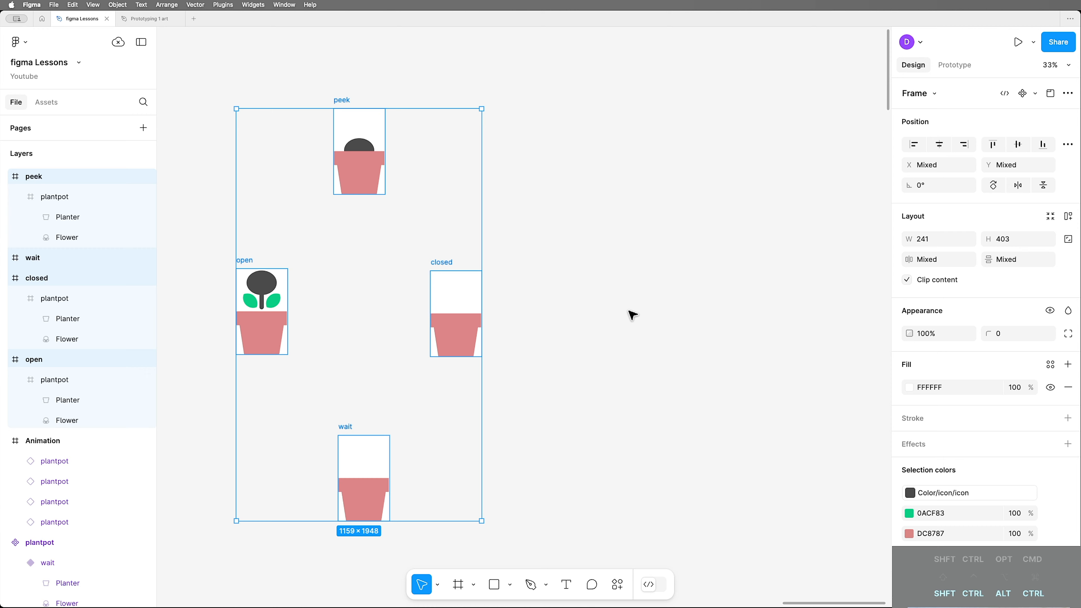
{"action": "left_click", "coordinate": [548, 164]}
Step: Arrange the four frames in one horizontal row, ordered closed, peek, open and wait
{"action": "left_click_drag", "start_coordinate": [345, 100], "coordinate": [544, 285]}
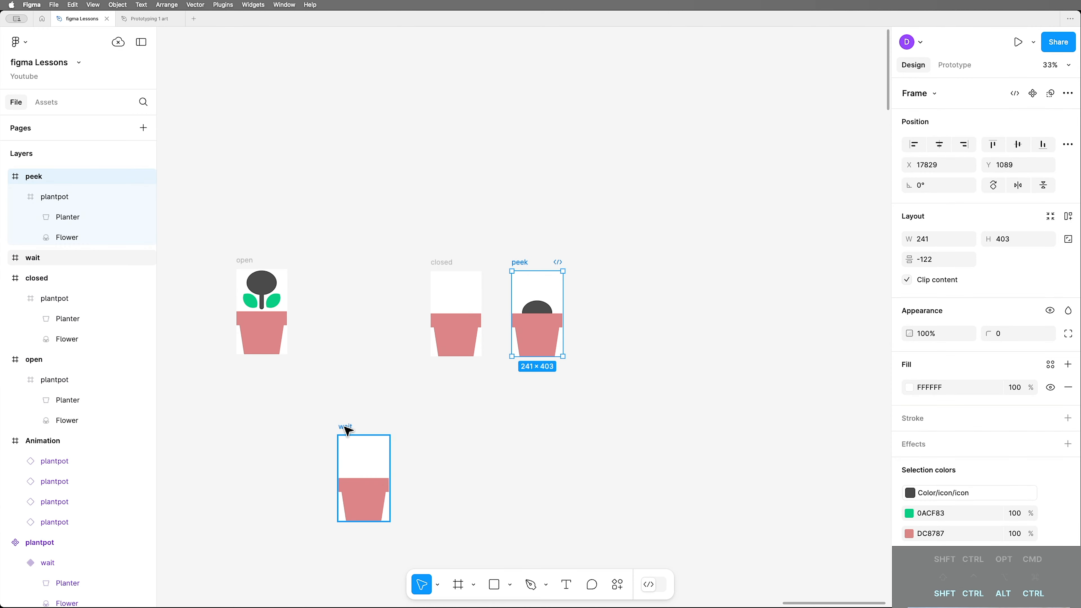
{"action": "left_click_drag", "start_coordinate": [348, 431], "coordinate": [615, 268]}
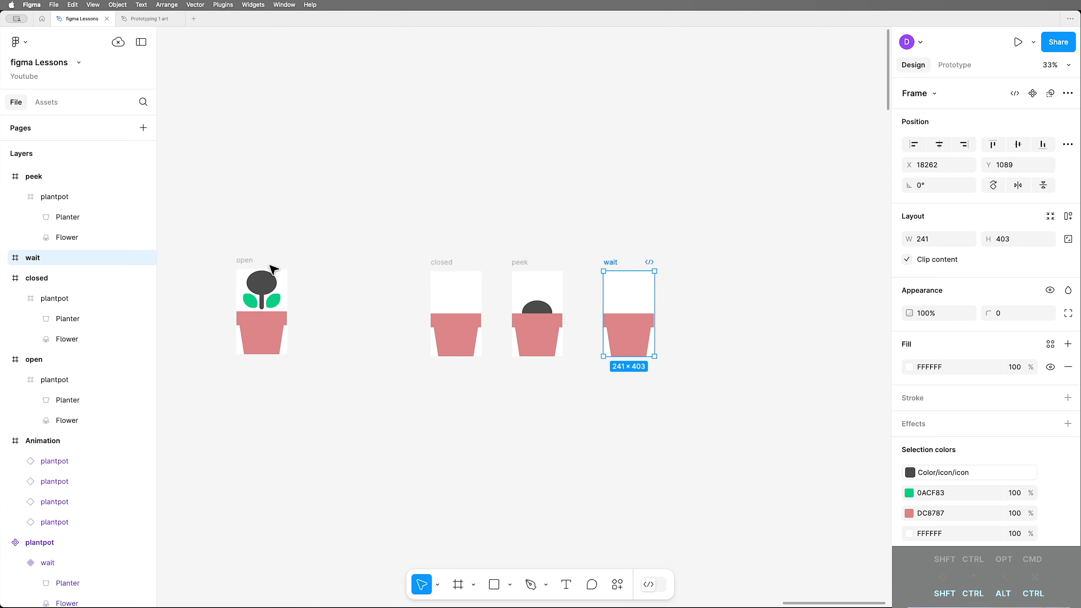
{"action": "left_click_drag", "start_coordinate": [273, 269], "coordinate": [702, 285]}
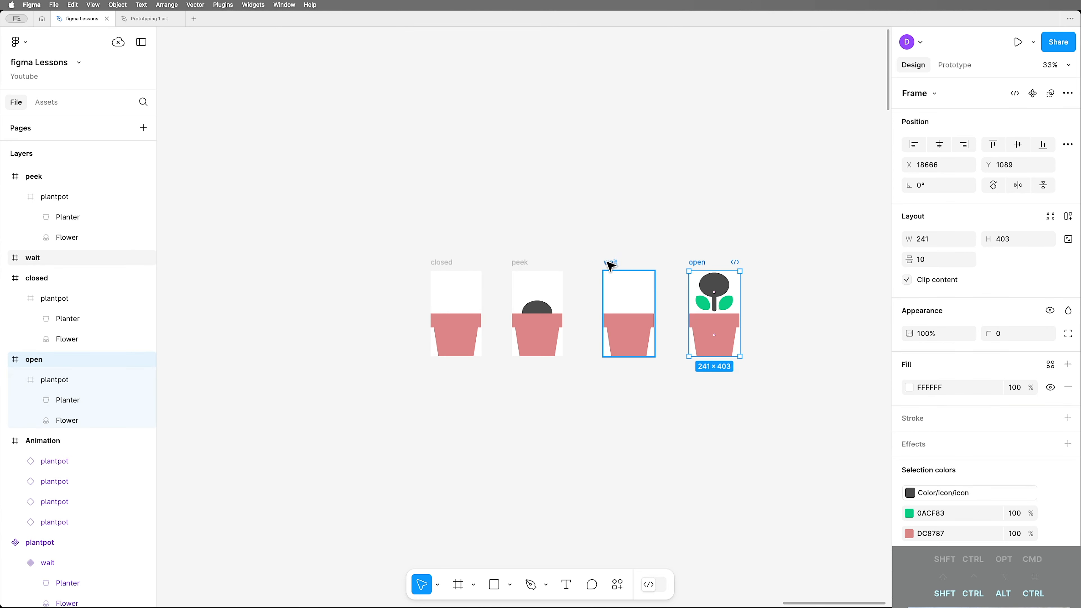
{"action": "left_click_drag", "start_coordinate": [611, 266], "coordinate": [811, 256]}
{"action": "left_click_drag", "start_coordinate": [664, 251], "coordinate": [720, 335]}
{"action": "left_click", "coordinate": [726, 417]}
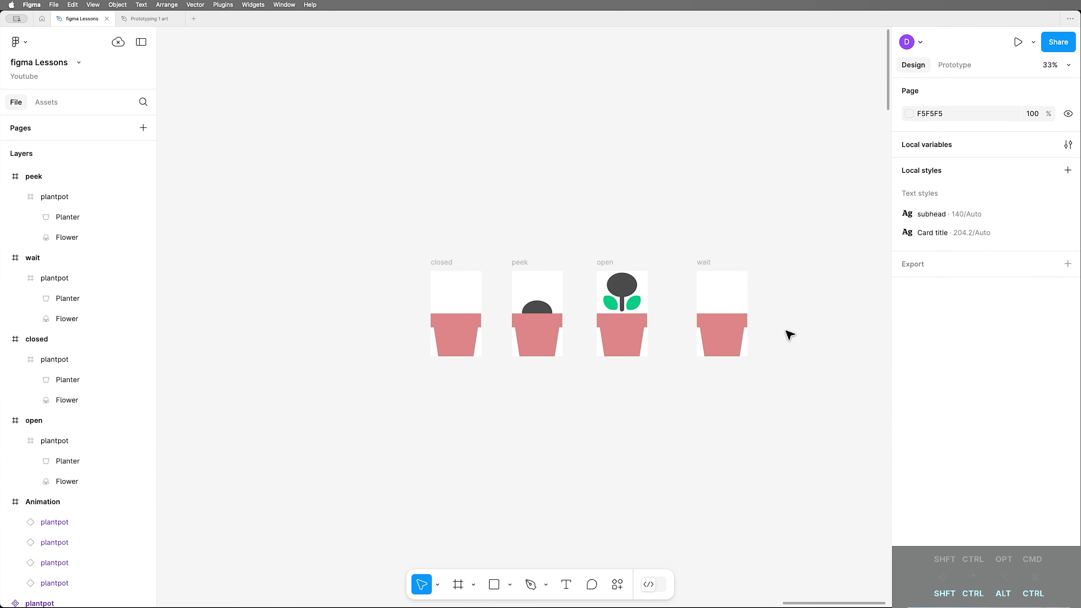
Step: Combine the closed, peek, open and wait frames into a component set and name it Plantpot
{"action": "left_click_drag", "start_coordinate": [837, 207], "coordinate": [377, 412]}
{"action": "left_click", "coordinate": [1037, 93]}
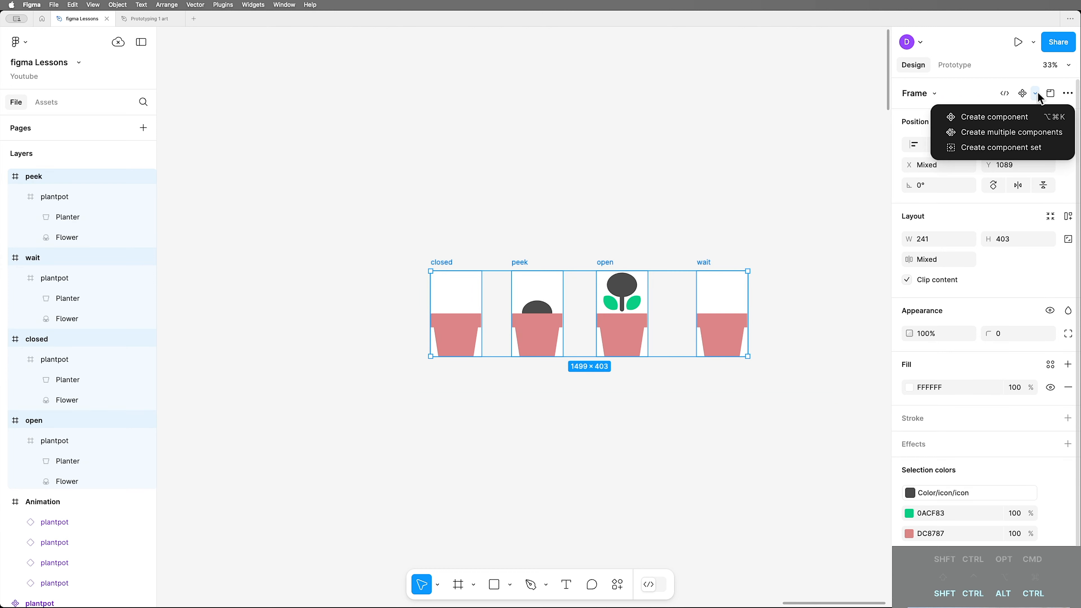
{"action": "left_click", "coordinate": [1020, 152]}
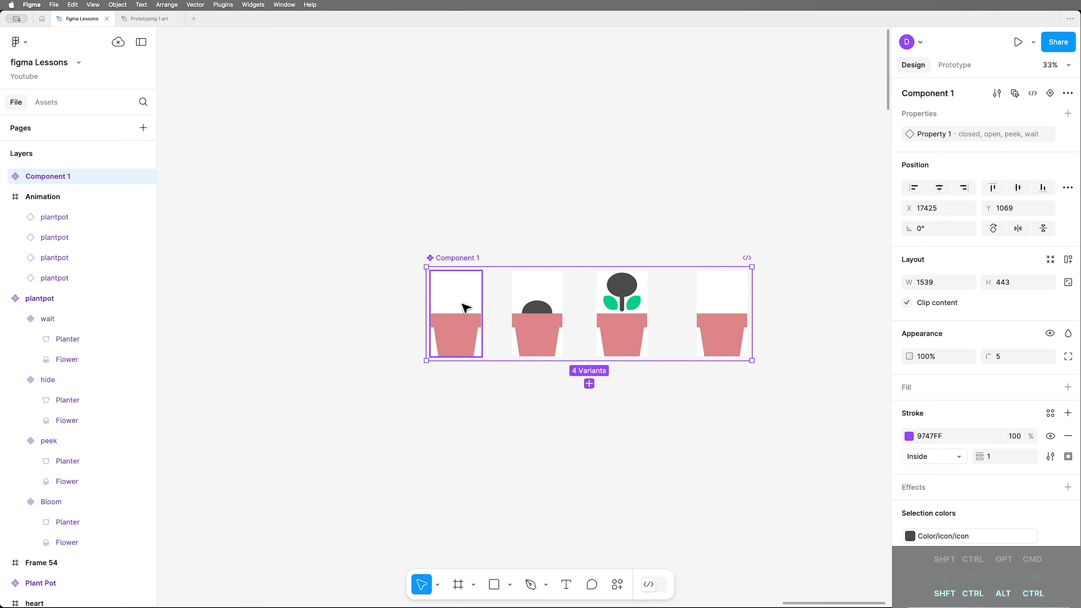
{"action": "double_click", "coordinate": [459, 258]}
{"action": "type", "text": "Plantpot"}
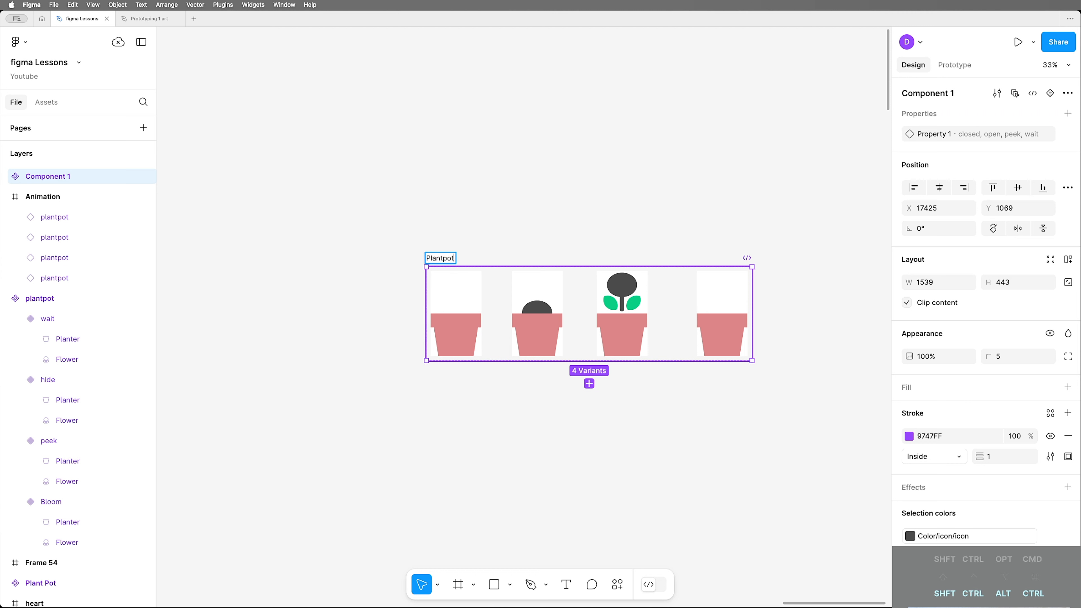
{"action": "key", "text": "Return"}
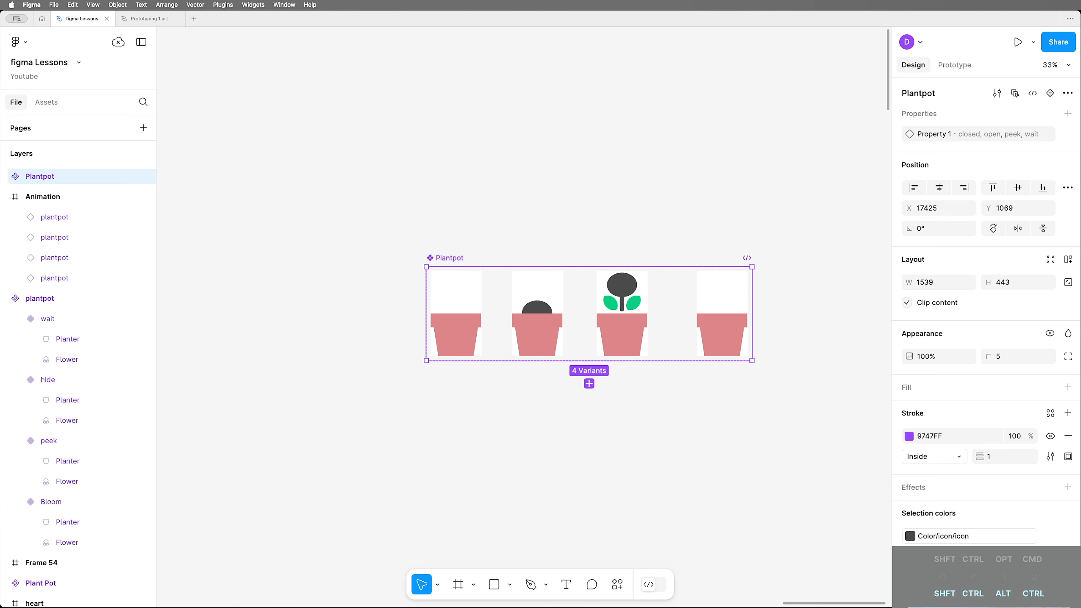
Step: Check the Property 1 value of each variant in the Plantpot component set
{"action": "left_click", "coordinate": [465, 315]}
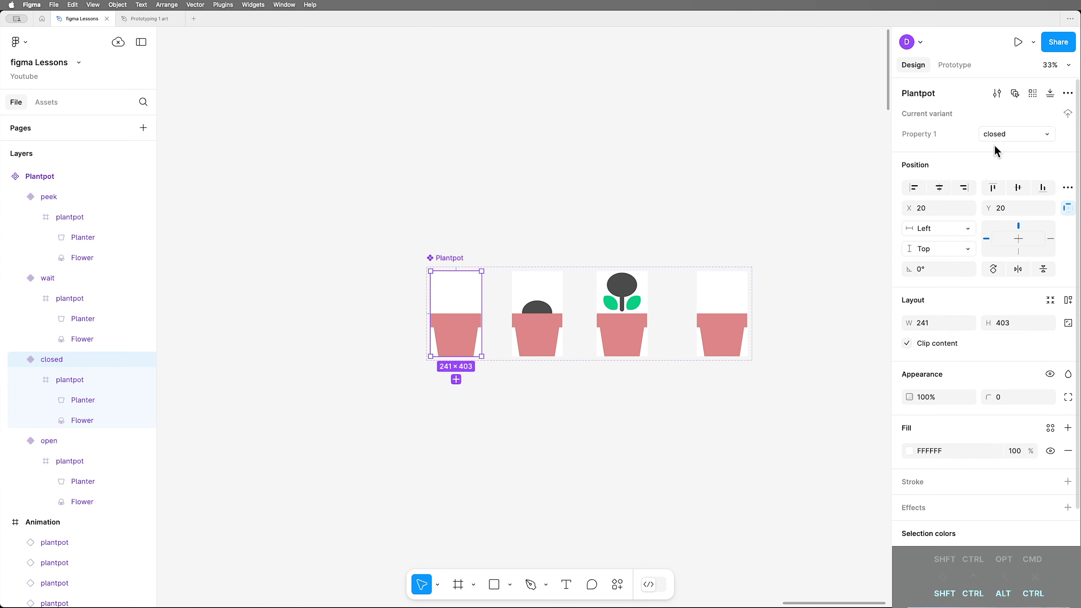
{"action": "left_click", "coordinate": [545, 300]}
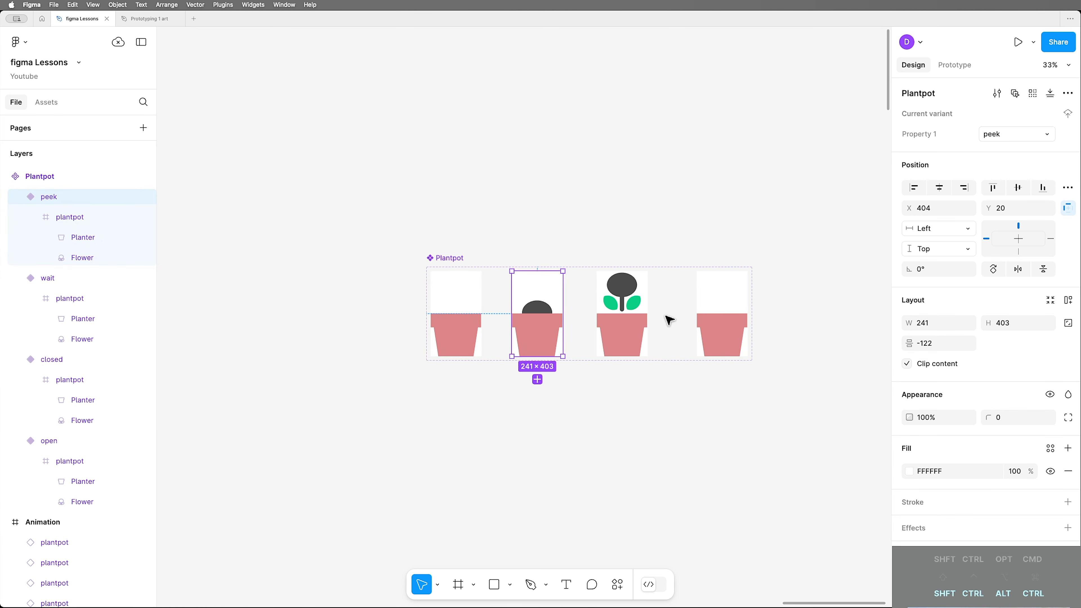
{"action": "left_click", "coordinate": [634, 330]}
{"action": "left_click", "coordinate": [712, 338]}
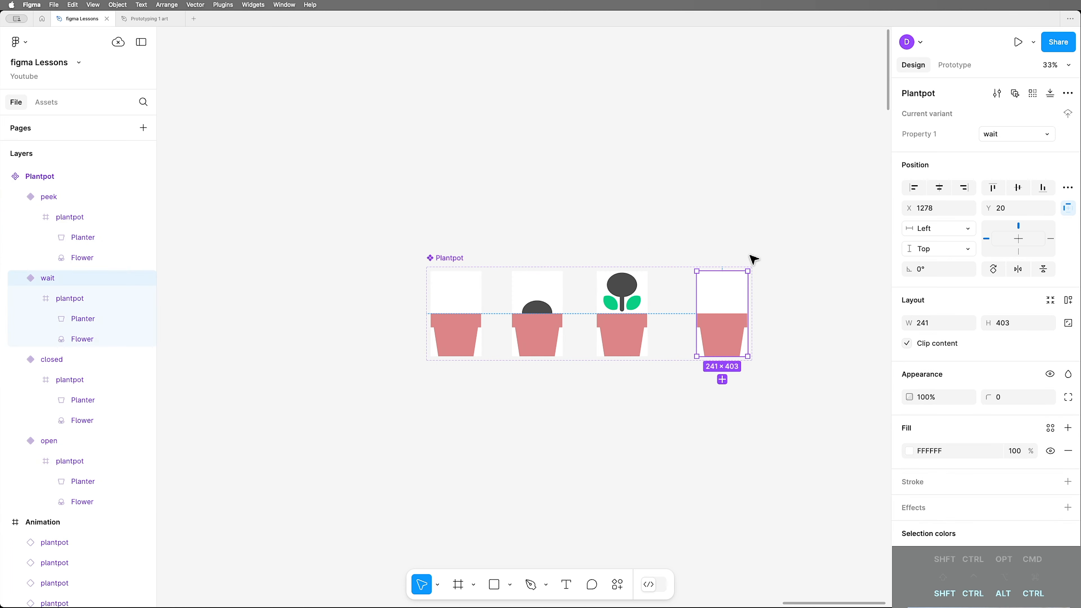
{"action": "left_click", "coordinate": [721, 212]}
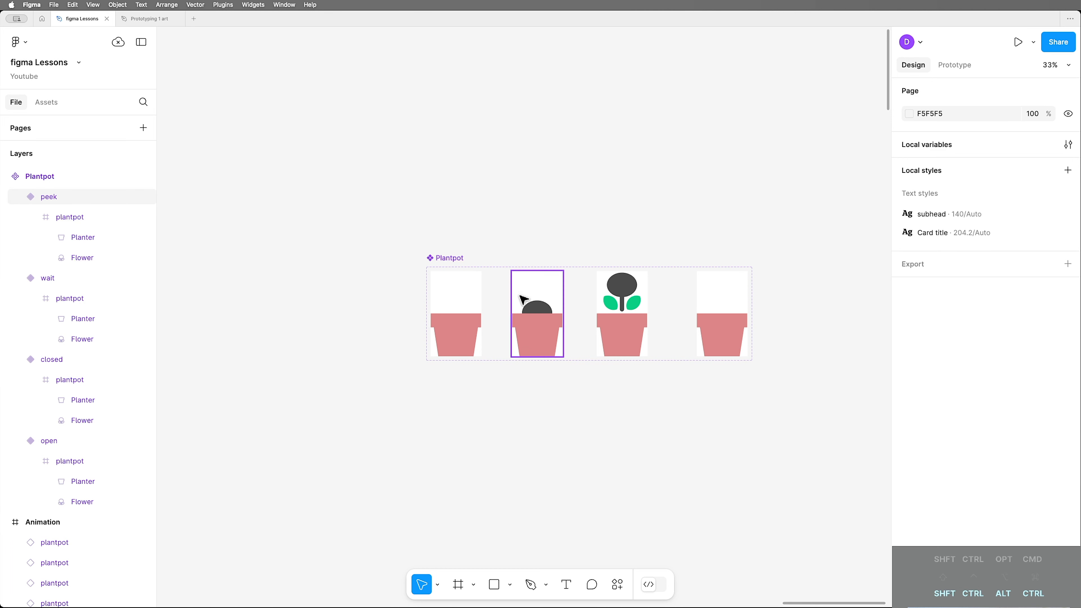
Step: Examine the prototype connections between the Plantpot variants, including the settings of the hover interaction from the closed planter to peek
{"action": "scroll", "coordinate": [523, 300], "scroll_direction": "up", "scroll_amount": 5}
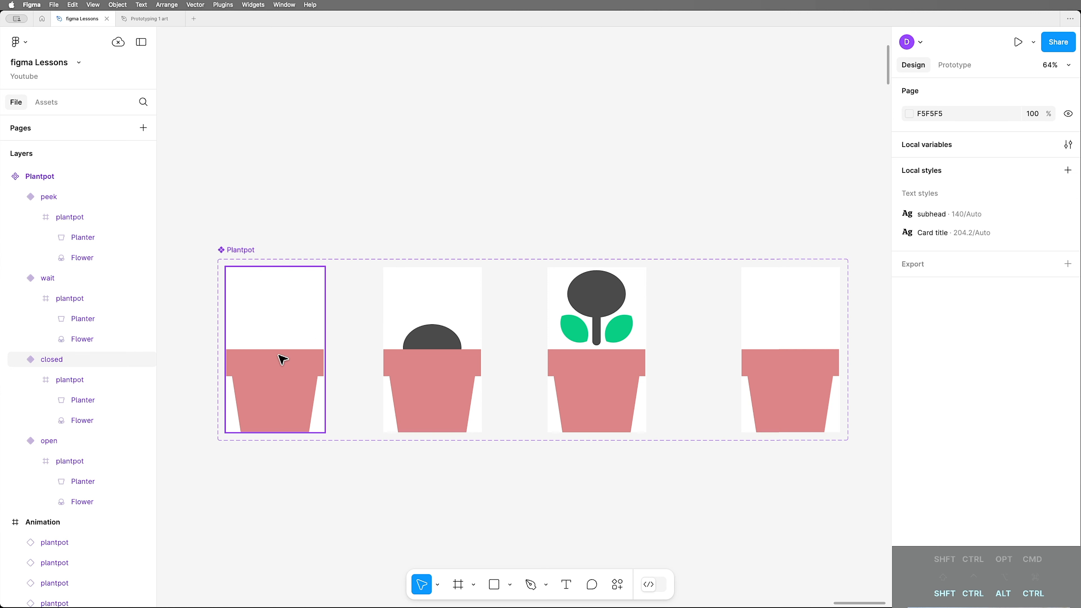
{"action": "left_click", "coordinate": [280, 366]}
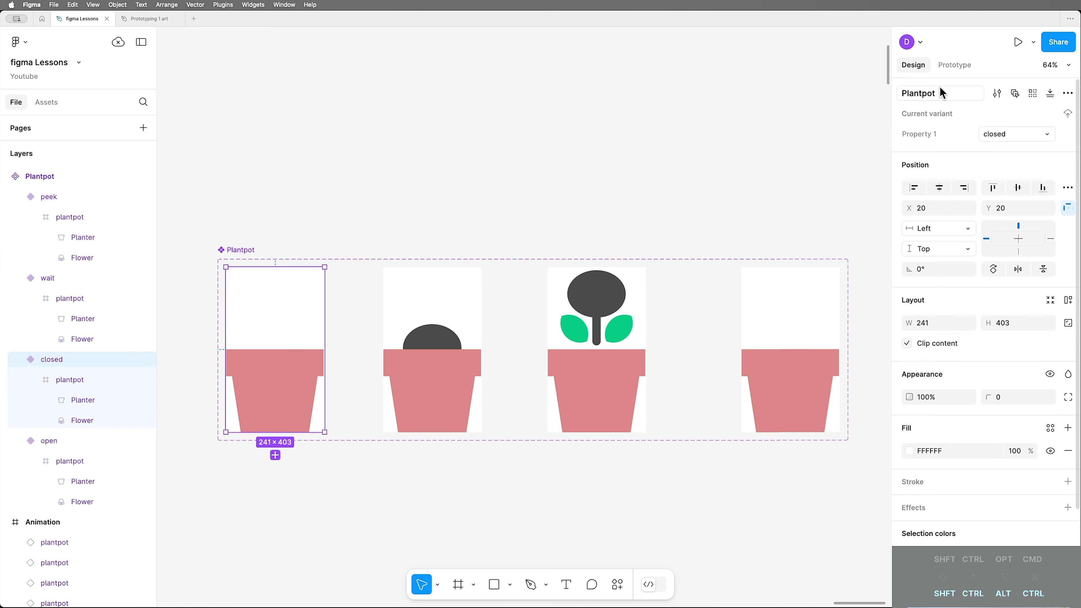
{"action": "left_click", "coordinate": [958, 66]}
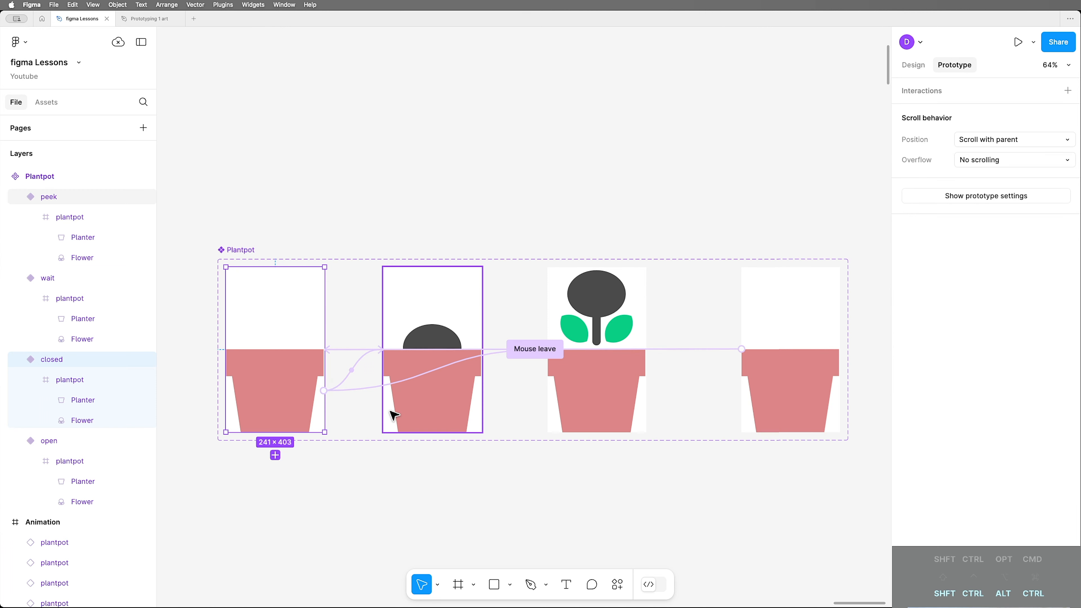
{"action": "left_click", "coordinate": [344, 386]}
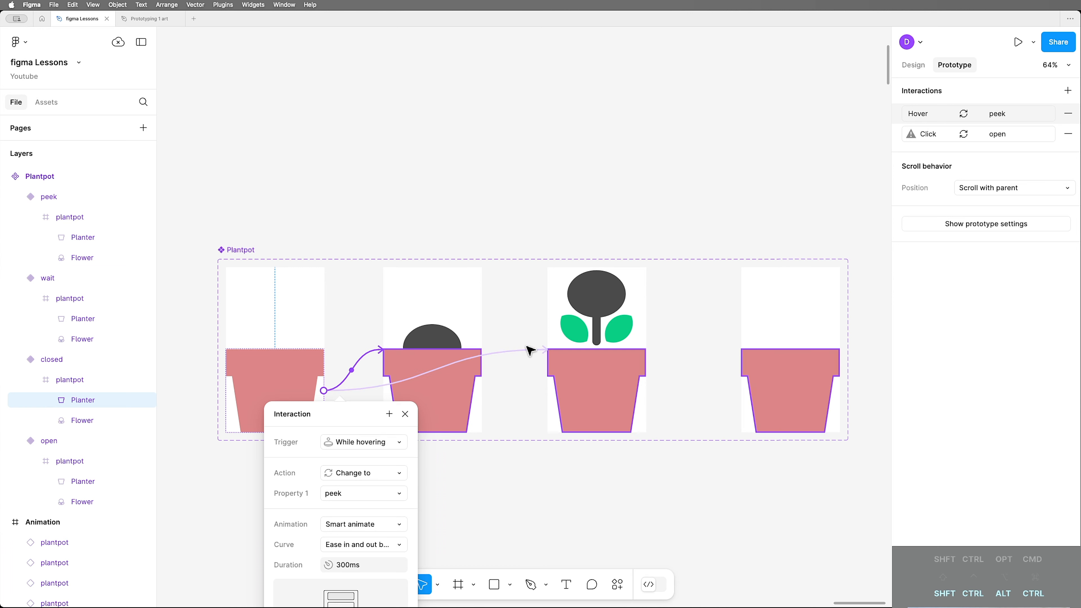
{"action": "left_click", "coordinate": [805, 381]}
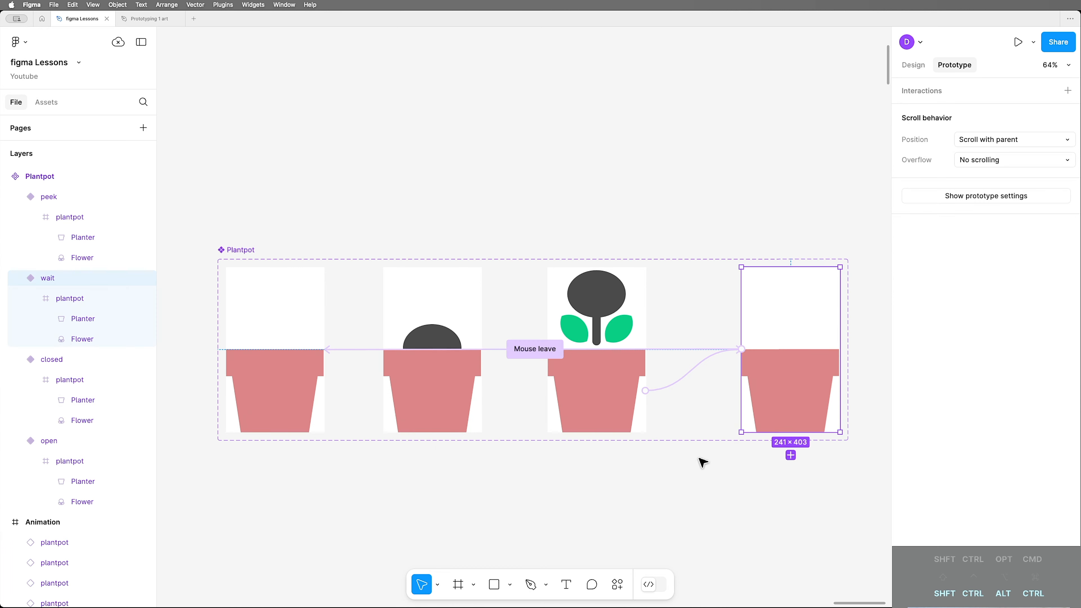
{"action": "left_click", "coordinate": [646, 500]}
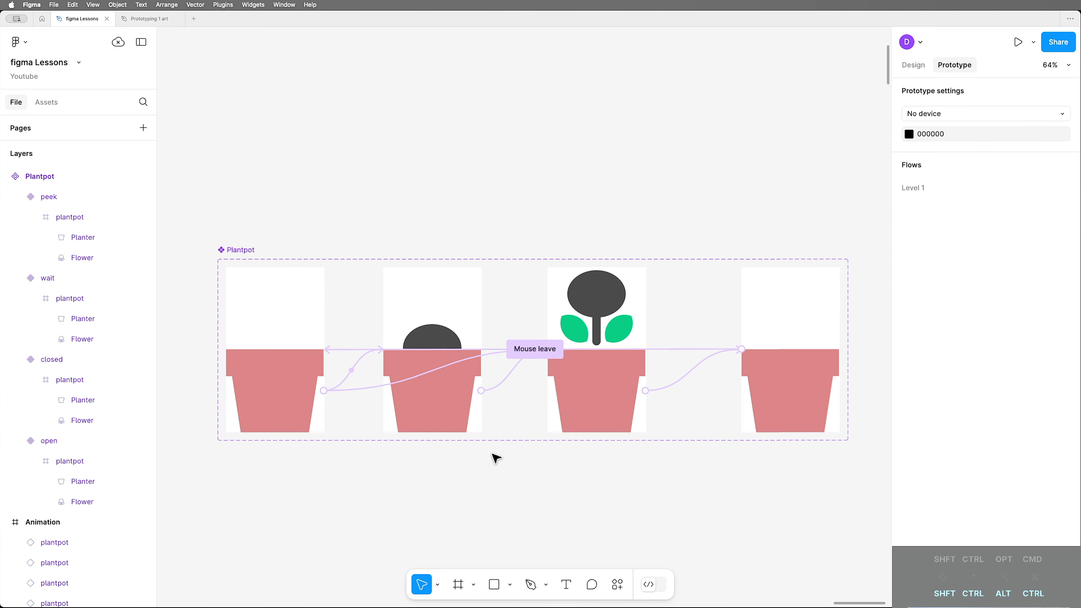
{"action": "left_click", "coordinate": [358, 362]}
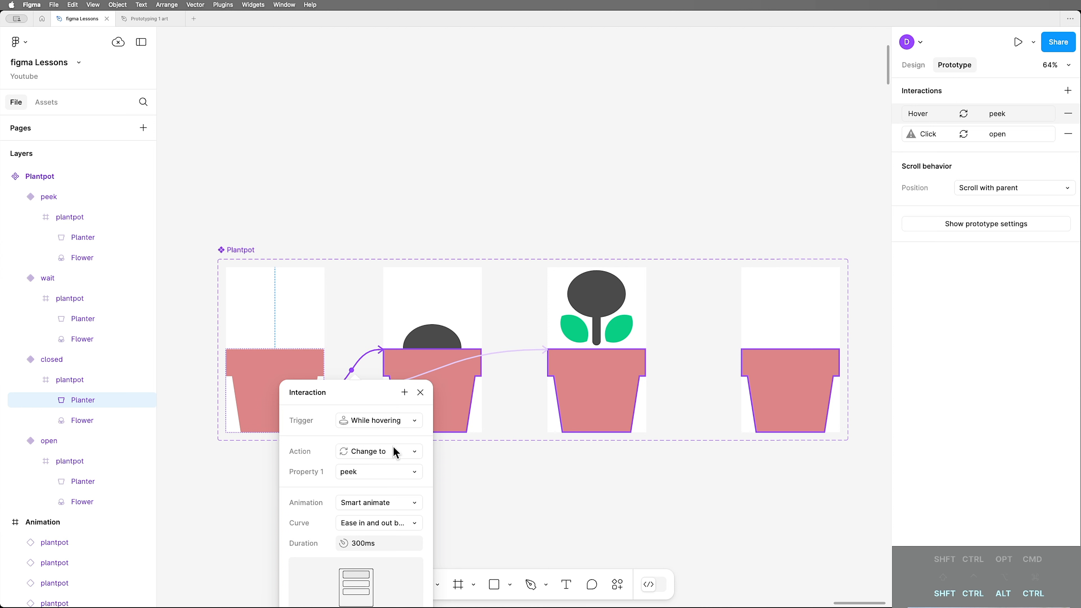
{"action": "left_click", "coordinate": [396, 472]}
{"action": "left_click", "coordinate": [396, 472]}
{"action": "scroll", "coordinate": [562, 481], "scroll_direction": "down", "scroll_amount": 1}
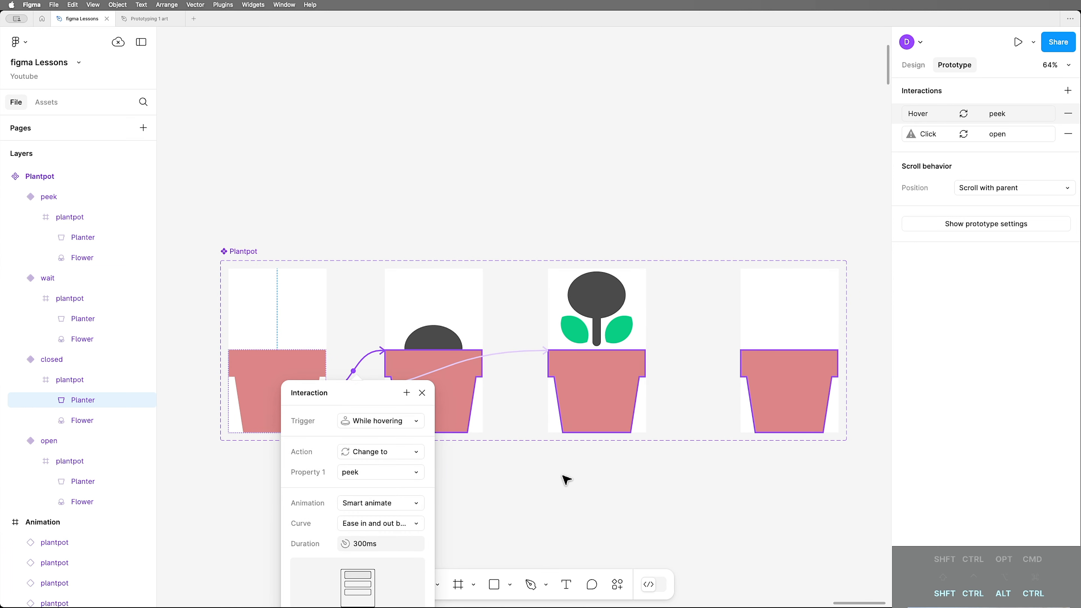
{"action": "left_click", "coordinate": [563, 476]}
Step: Draw a frame about 2068 × 636 below the component set and place an instance of the closed variant near its left edge
{"action": "scroll", "coordinate": [562, 472], "scroll_direction": "down", "scroll_amount": 2}
{"action": "scroll", "coordinate": [561, 469], "scroll_direction": "down", "scroll_amount": 3}
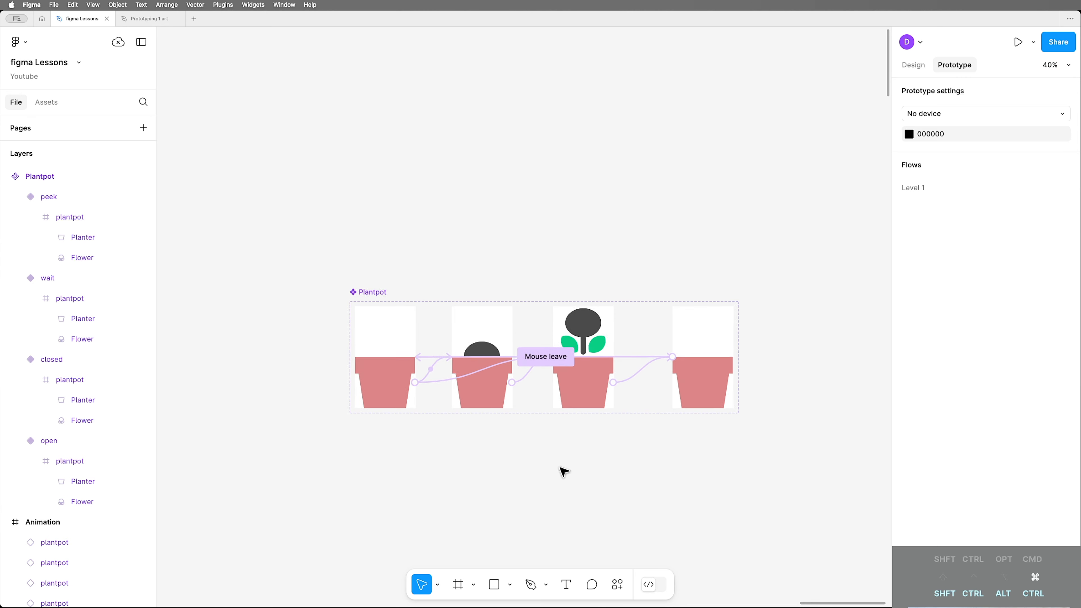
{"action": "left_click_drag", "start_coordinate": [596, 471], "coordinate": [533, 322]}
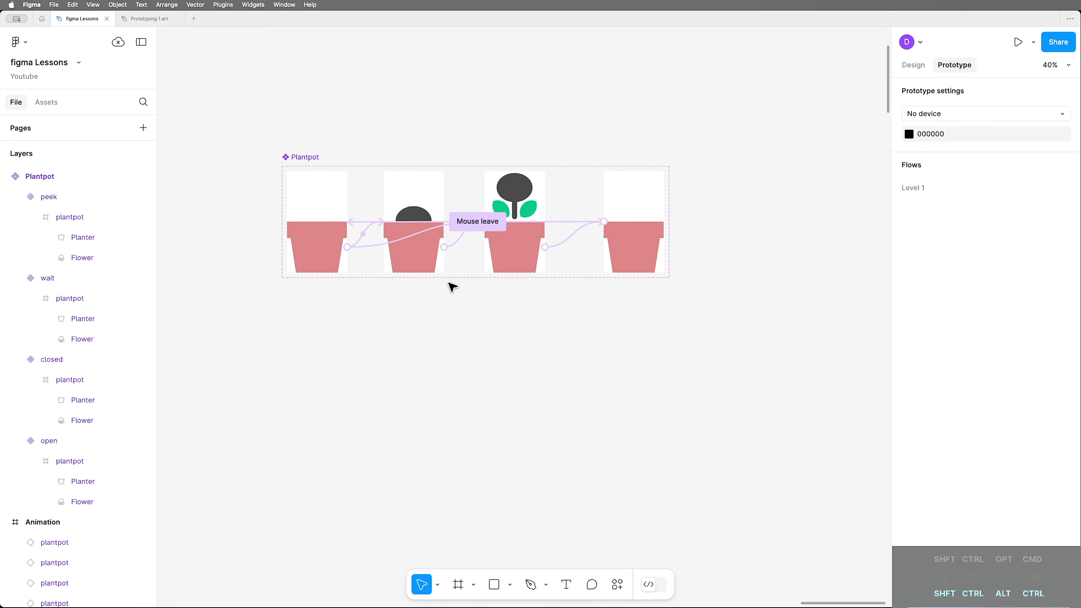
{"action": "key", "text": "f"}
{"action": "left_click_drag", "start_coordinate": [243, 329], "coordinate": [764, 489]}
{"action": "left_click", "coordinate": [320, 234]}
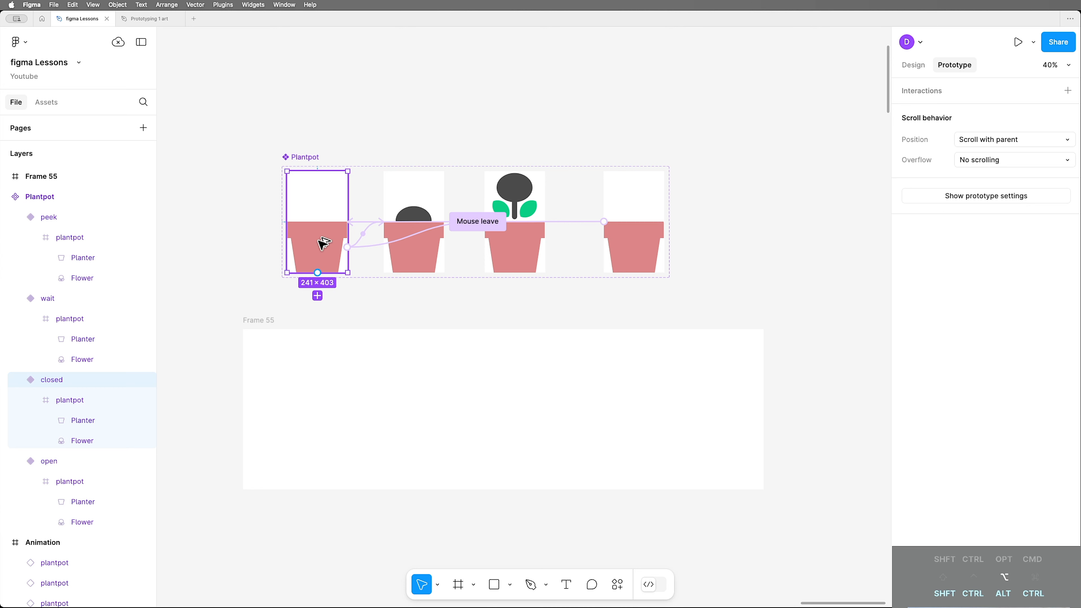
{"action": "left_click_drag", "start_coordinate": [324, 243], "coordinate": [308, 428]}
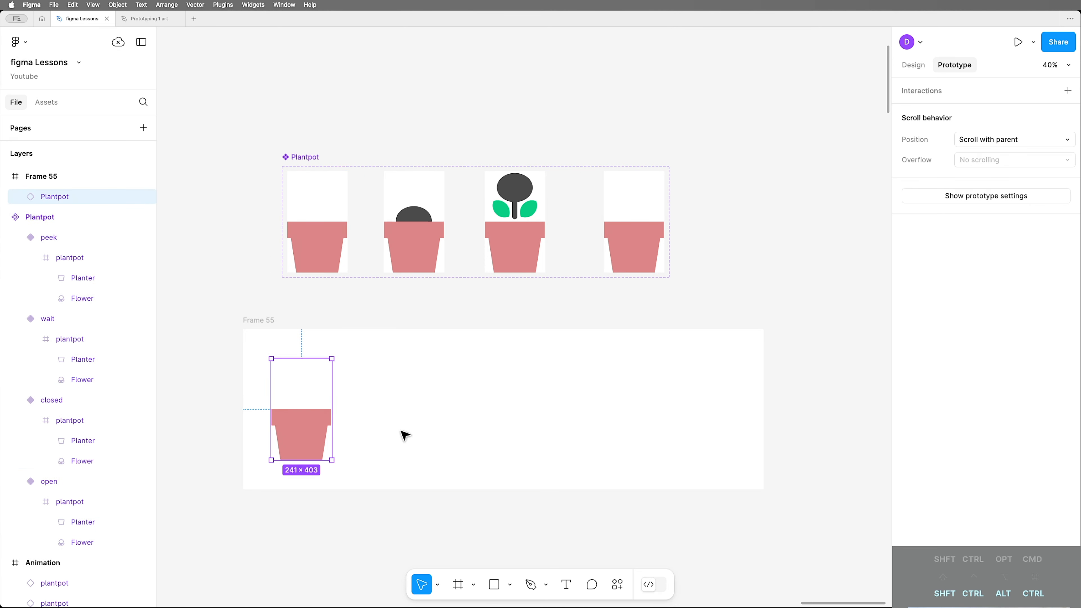
Step: Preview the new frame, open and close the flower on the pot instance, and close the preview
{"action": "left_click", "coordinate": [265, 325]}
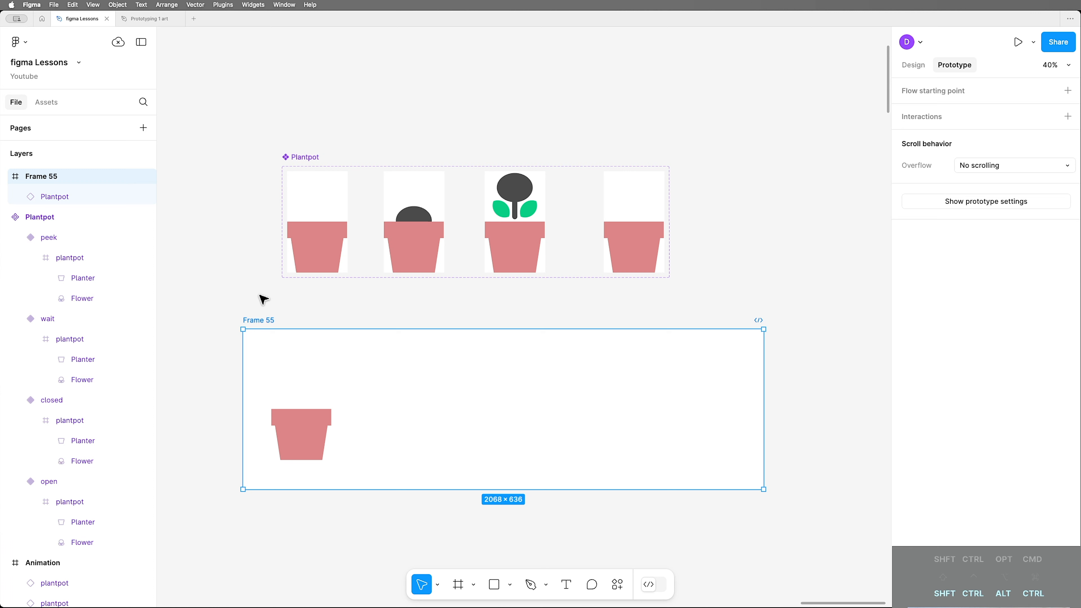
{"action": "key", "text": "shift+space"}
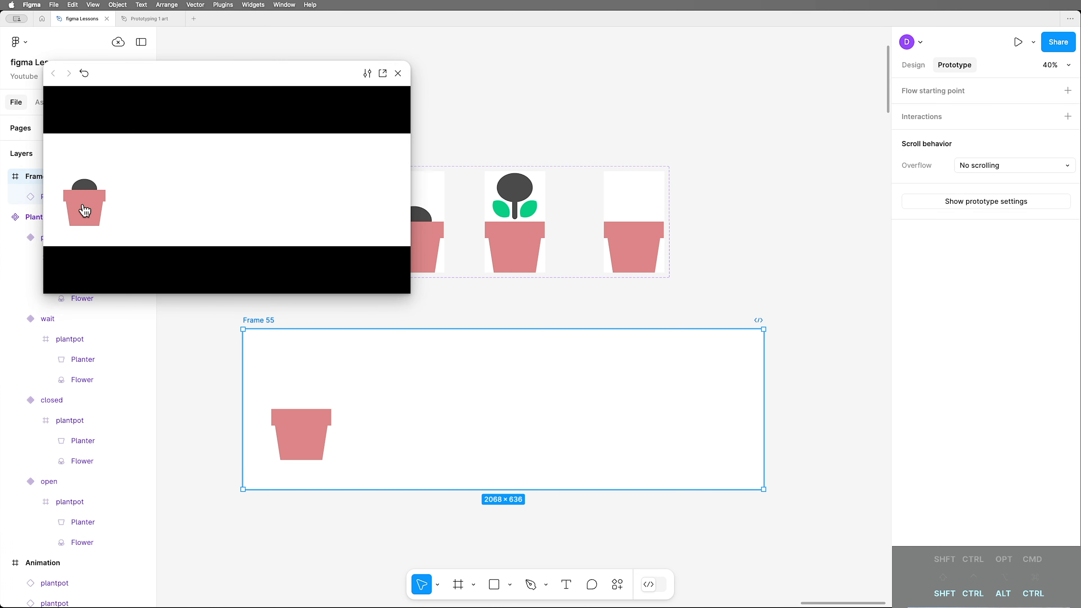
{"action": "left_click", "coordinate": [91, 215]}
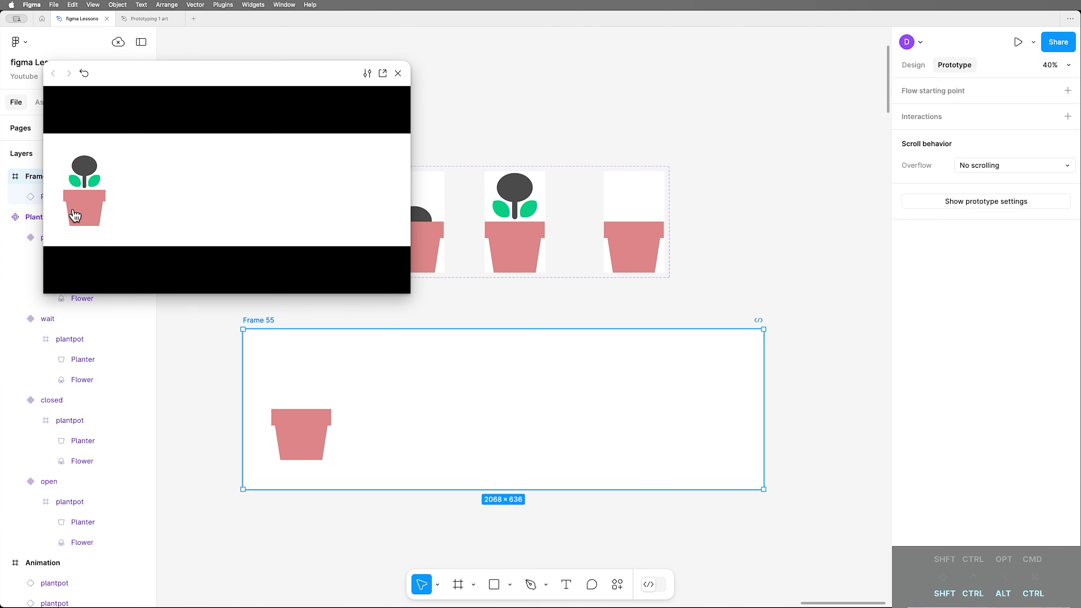
{"action": "left_click", "coordinate": [74, 216]}
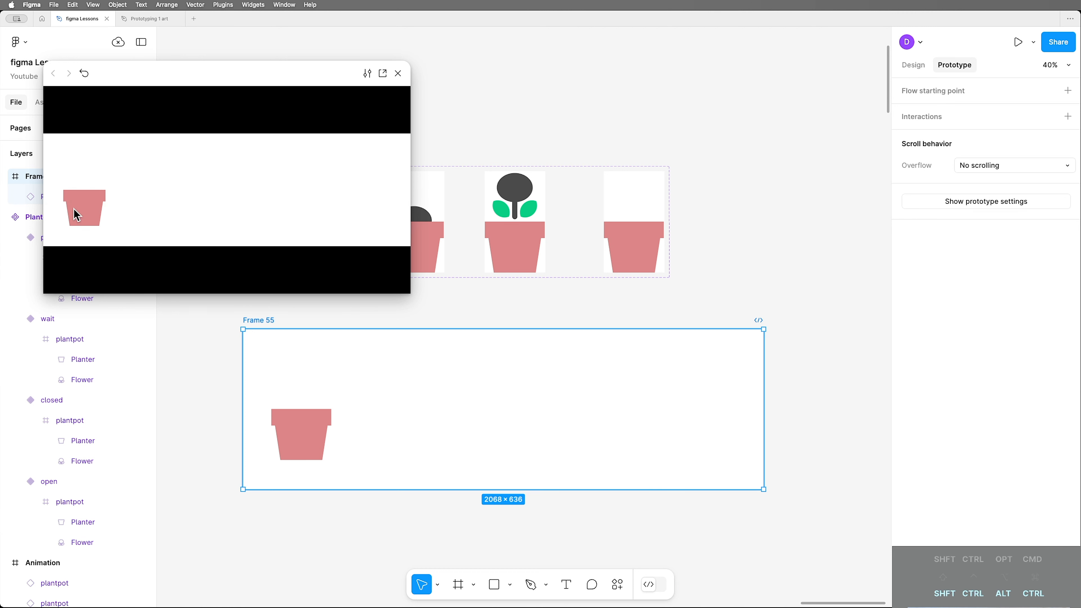
{"action": "left_click", "coordinate": [731, 285]}
{"action": "left_click", "coordinate": [398, 73]}
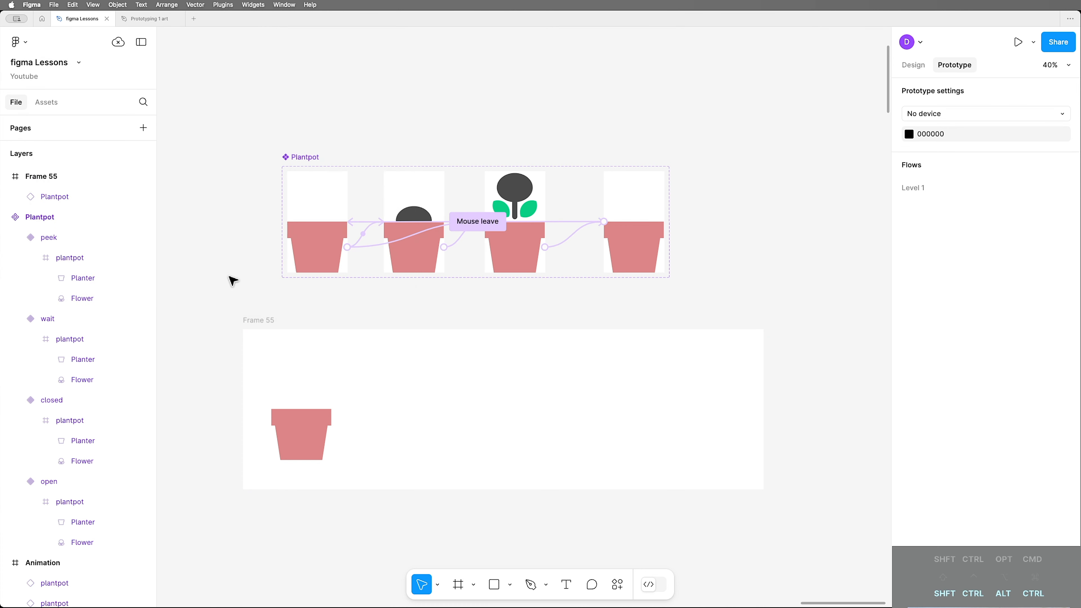
Step: Change the fill of the planter shape in the closed variant to light grey D8D8D8
{"action": "left_click", "coordinate": [326, 251]}
{"action": "left_click", "coordinate": [317, 248]}
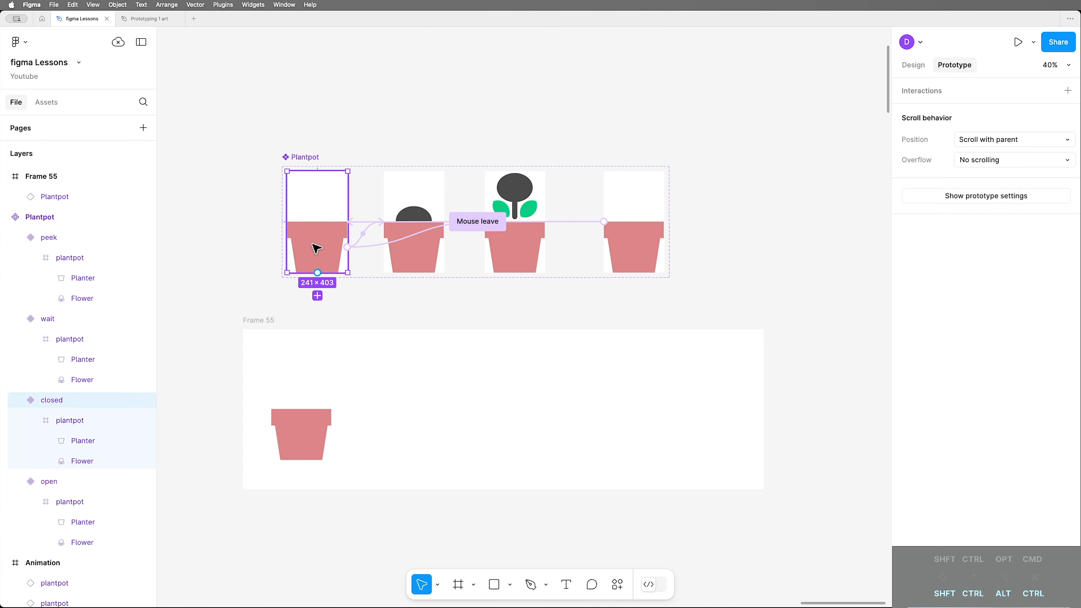
{"action": "double_click", "coordinate": [316, 247]}
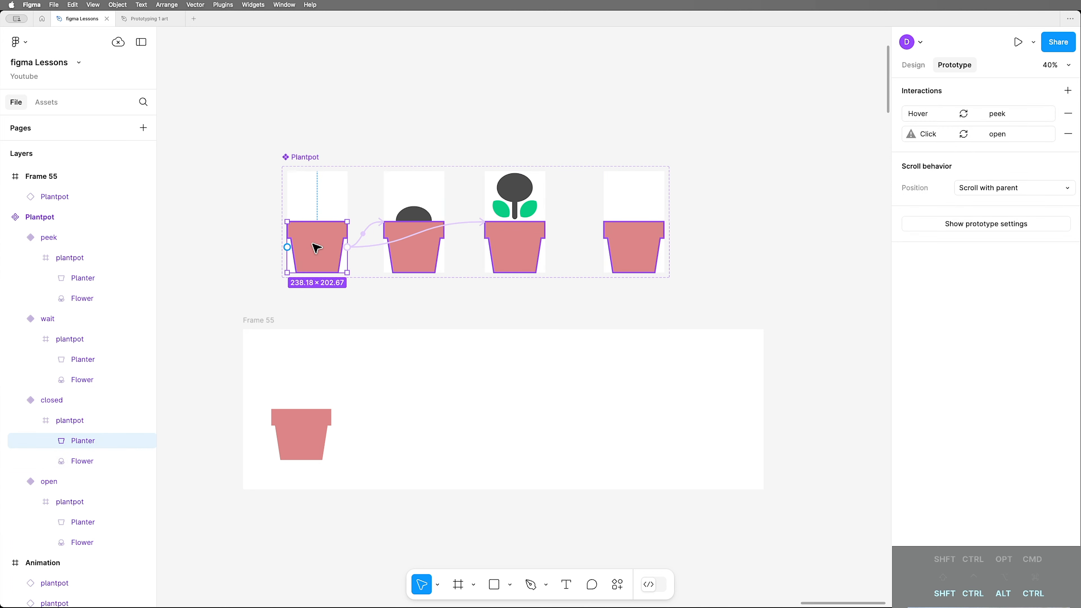
{"action": "left_click", "coordinate": [321, 252]}
{"action": "left_click", "coordinate": [326, 256]}
{"action": "left_click", "coordinate": [912, 68]}
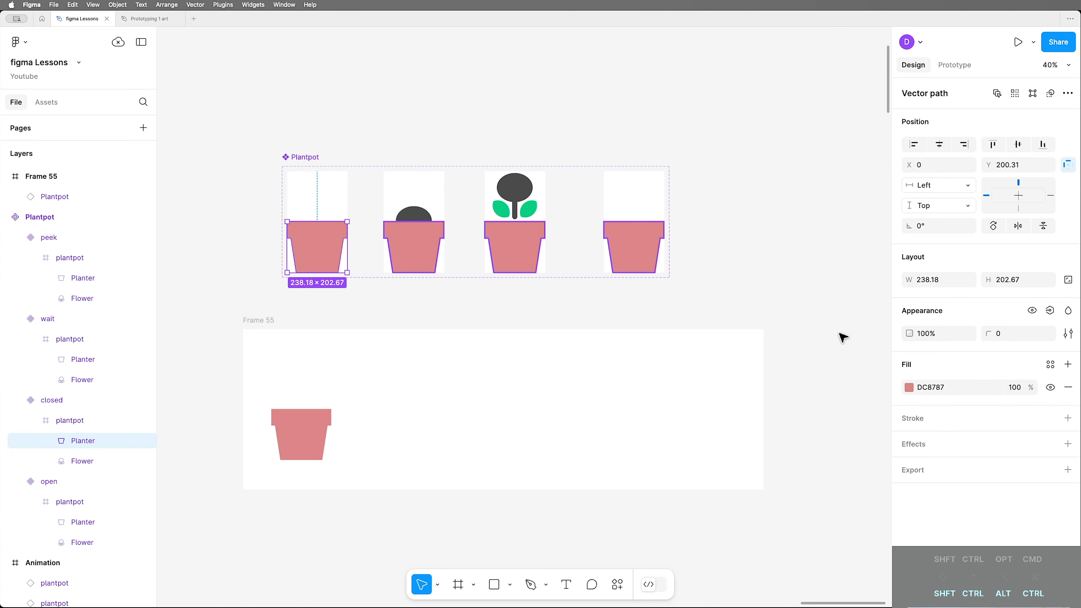
{"action": "left_click", "coordinate": [908, 387]}
{"action": "left_click_drag", "start_coordinate": [778, 317], "coordinate": [734, 318]}
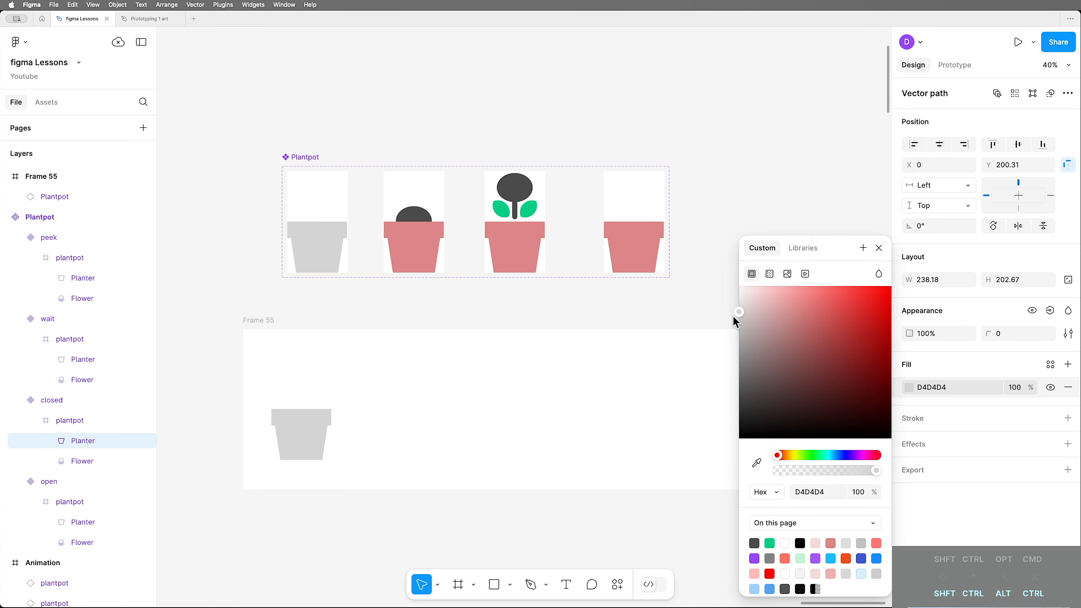
{"action": "left_click", "coordinate": [719, 200]}
Step: Fill the planter in the wait variant with the grey sampled from the closed variant's planter
{"action": "left_click", "coordinate": [663, 228]}
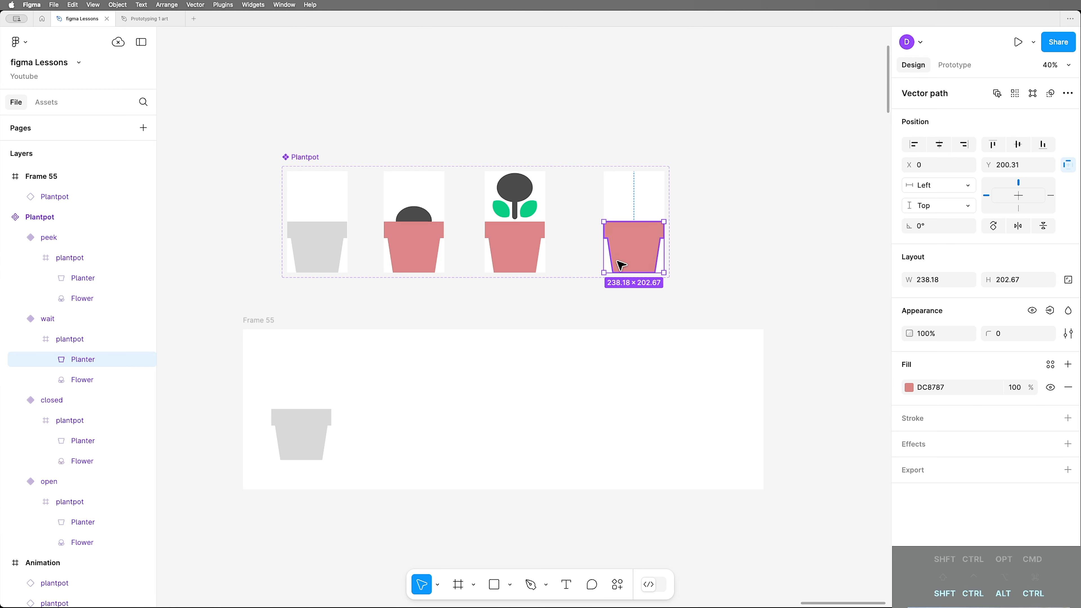
{"action": "key", "text": "i"}
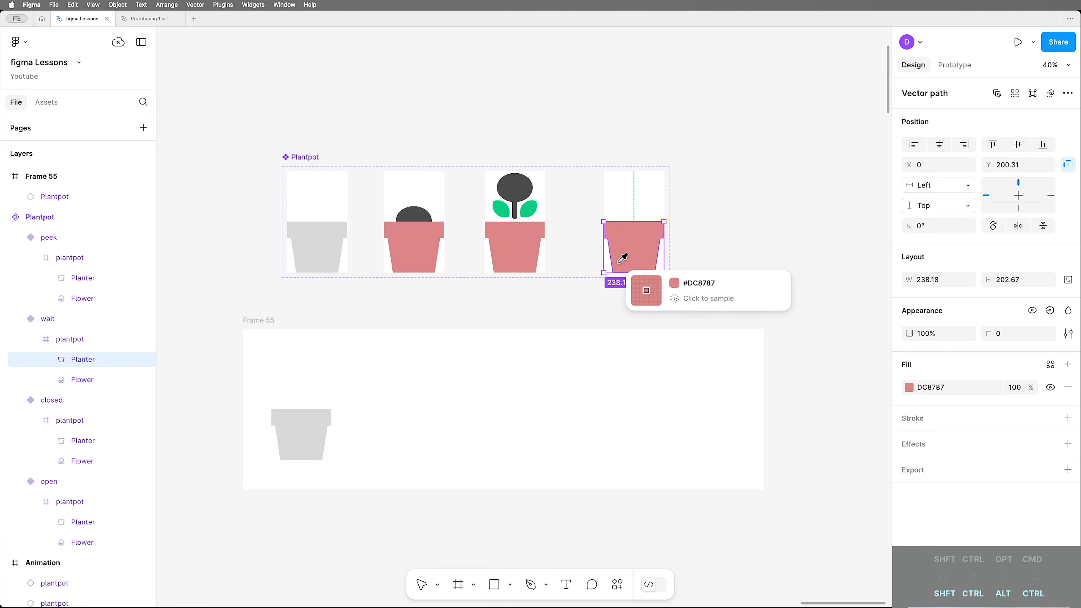
{"action": "left_click", "coordinate": [315, 235]}
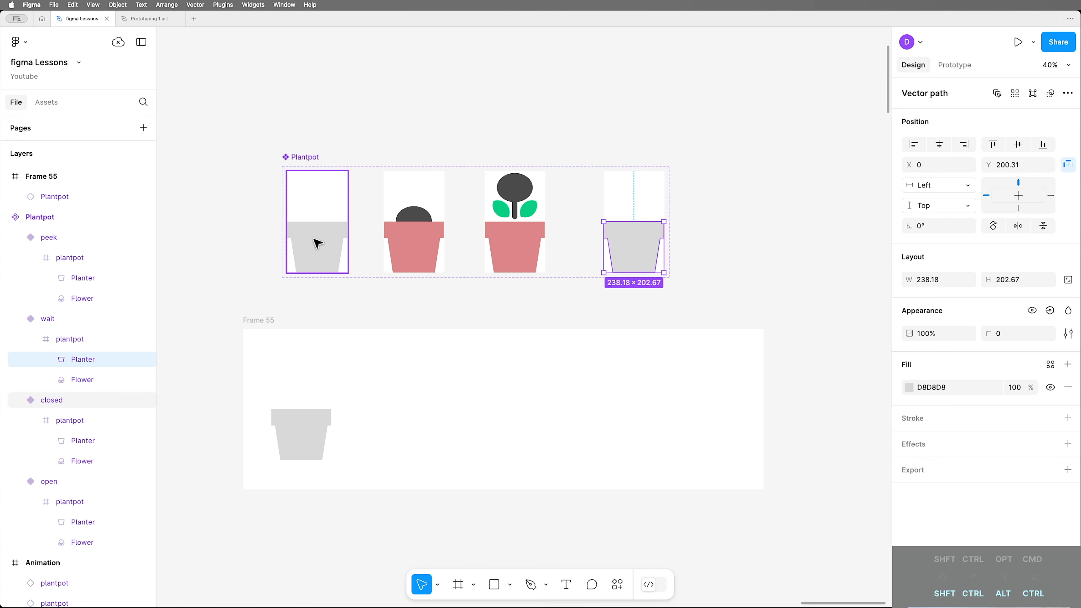
{"action": "left_click", "coordinate": [706, 237]}
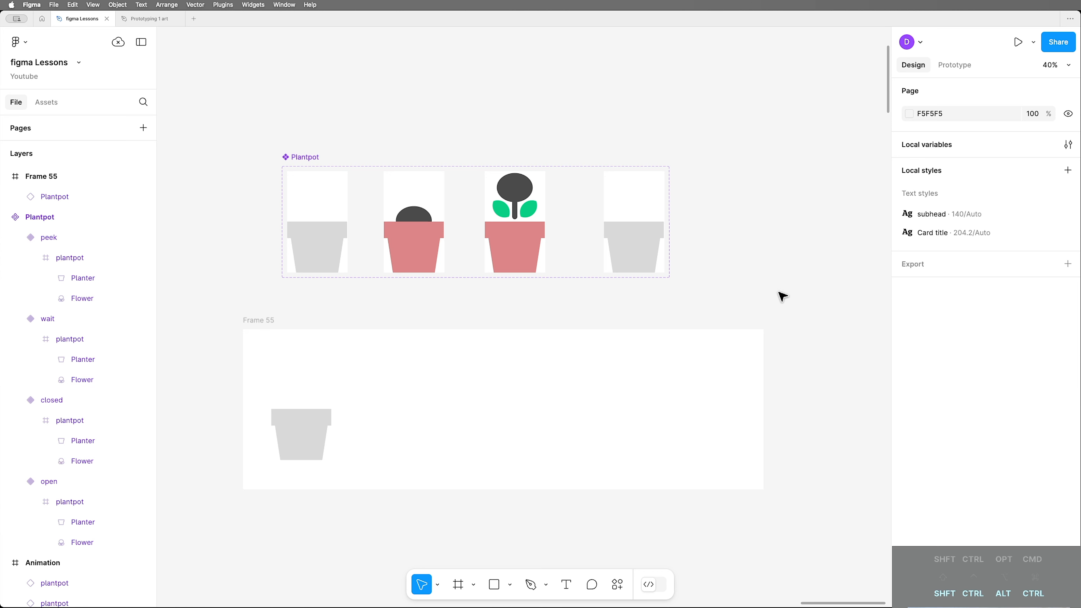
Step: Preview Frame 55 to check the recoloured pot instance's interaction, and close the preview
{"action": "left_click", "coordinate": [261, 320]}
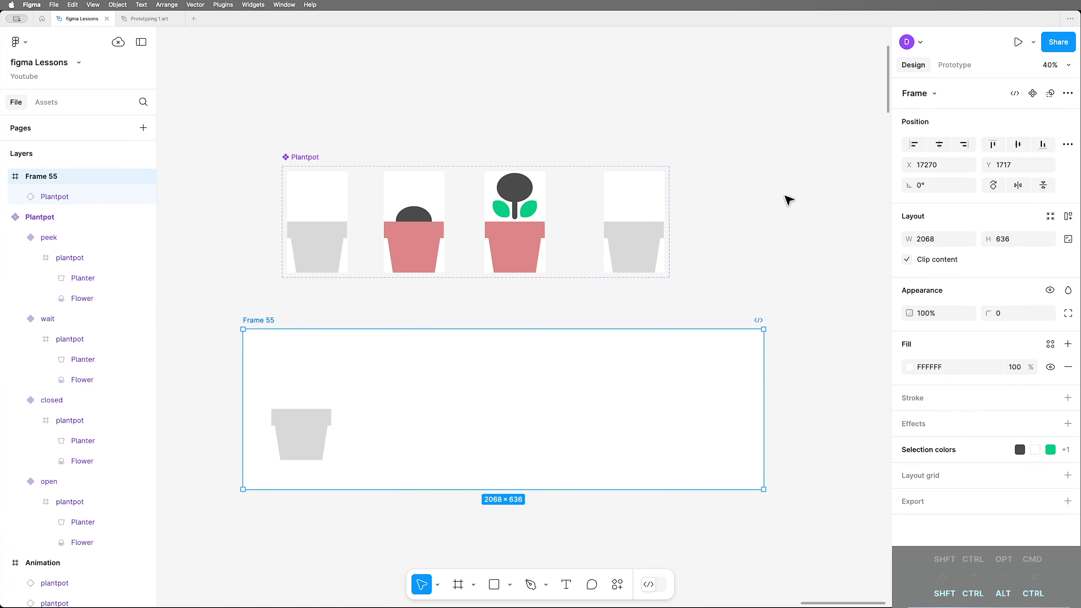
{"action": "key", "text": "shift+space"}
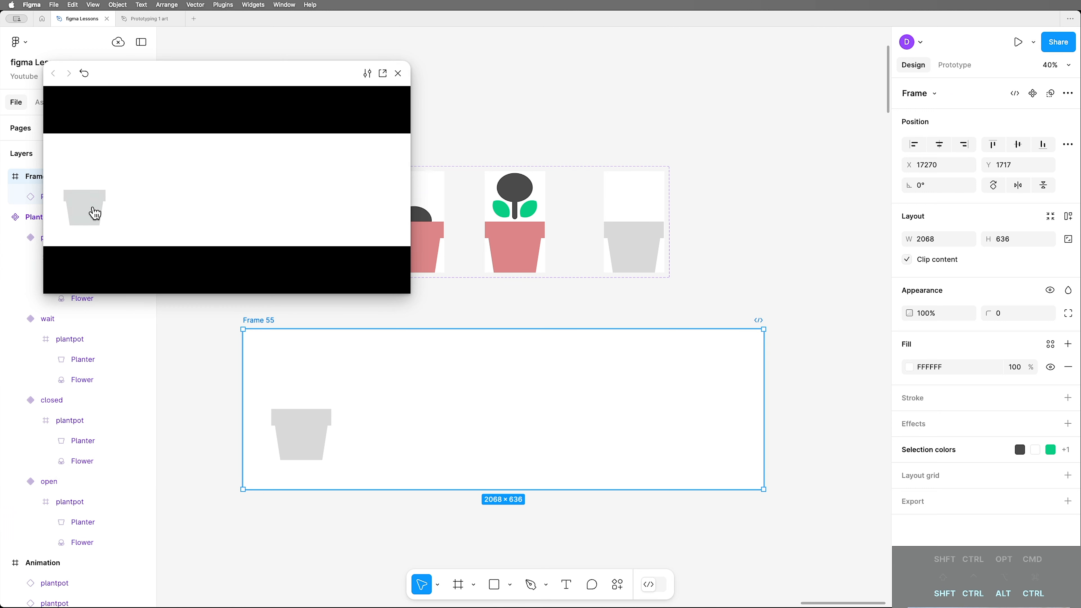
{"action": "left_click", "coordinate": [399, 74]}
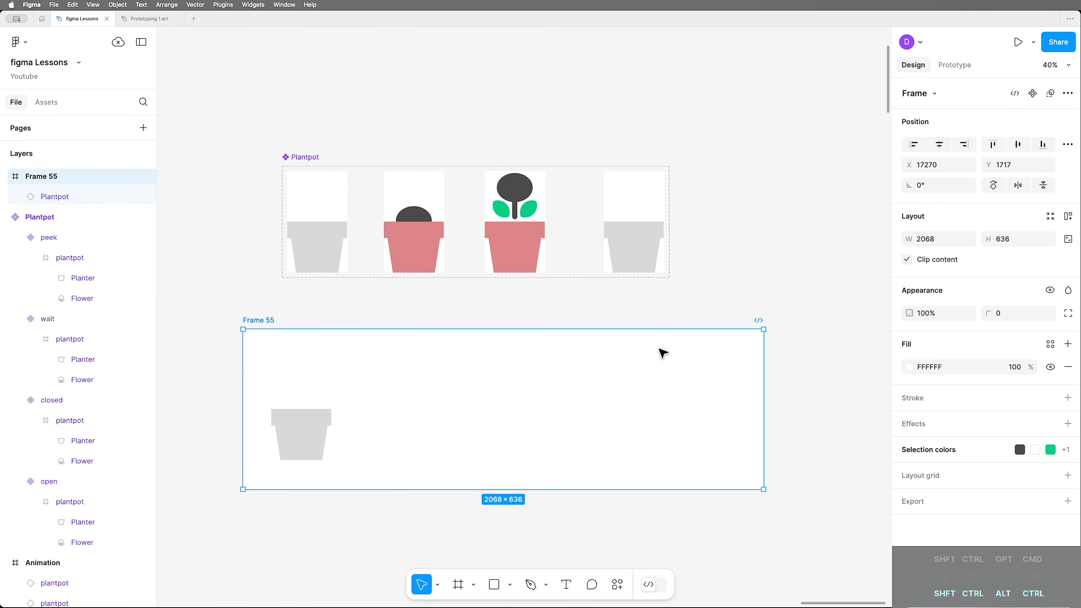
Step: Duplicate the pot instance in Frame 55 into a horizontal row of five, spaced 125 apart
{"action": "left_click", "coordinate": [309, 428]}
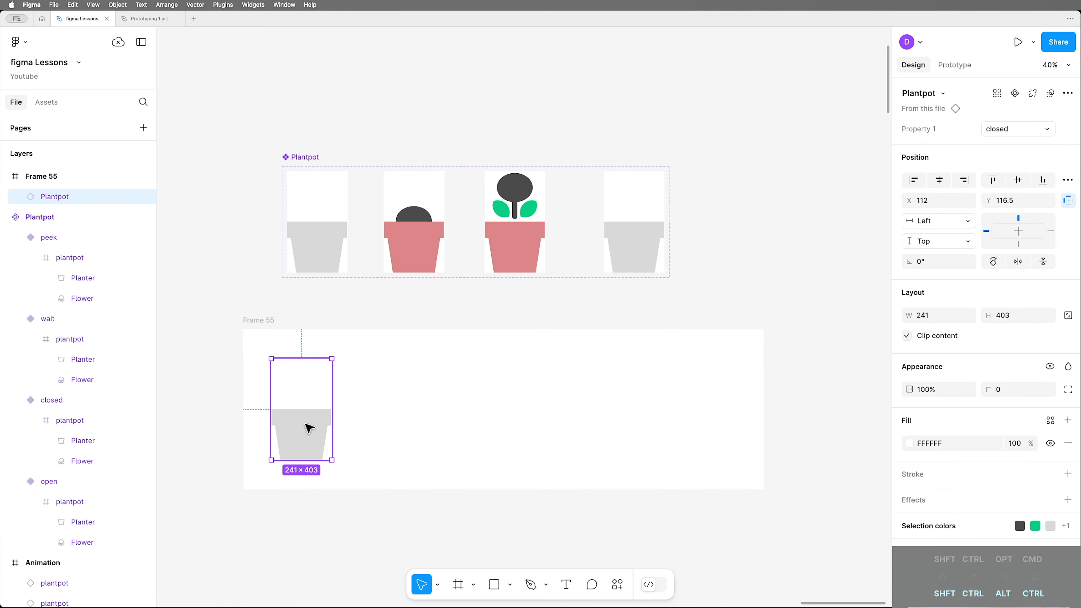
{"action": "left_click_drag", "start_coordinate": [309, 428], "coordinate": [401, 426]}
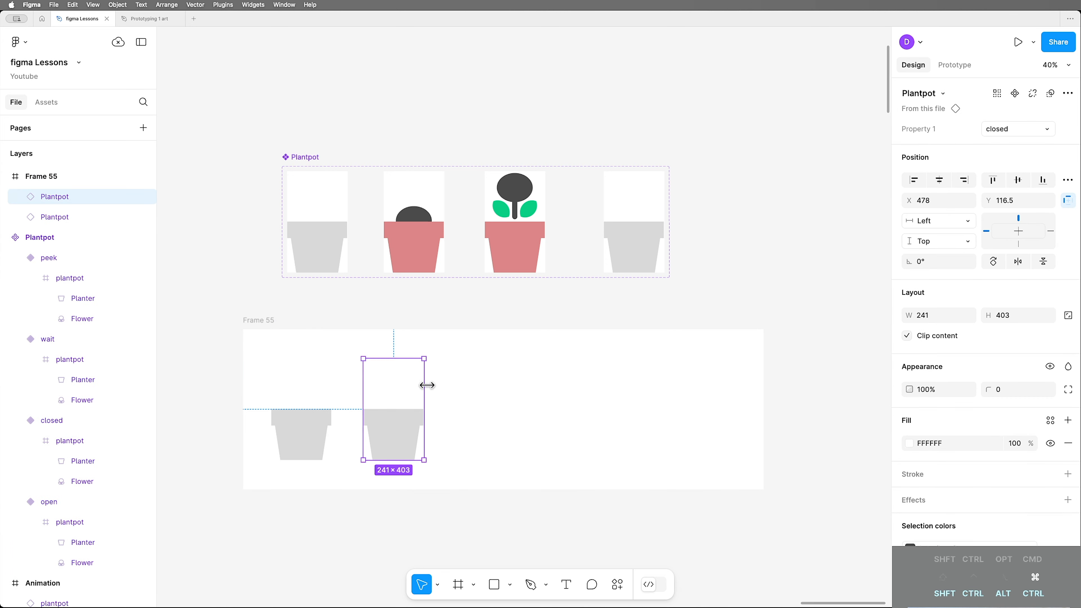
{"action": "key", "text": "super+d"}
{"action": "key", "text": "super+d"}
{"action": "key", "text": "super+d"}
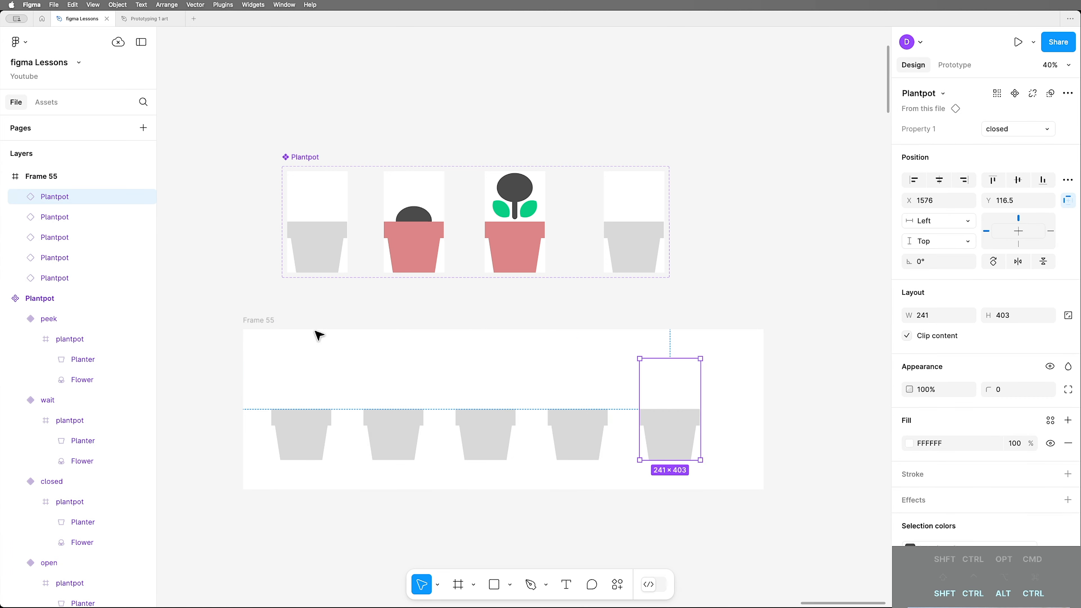
Step: Preview Frame 55 and test the peek, open and close interactions on the individual pots in the row
{"action": "left_click", "coordinate": [267, 325]}
{"action": "key", "text": "shift+space"}
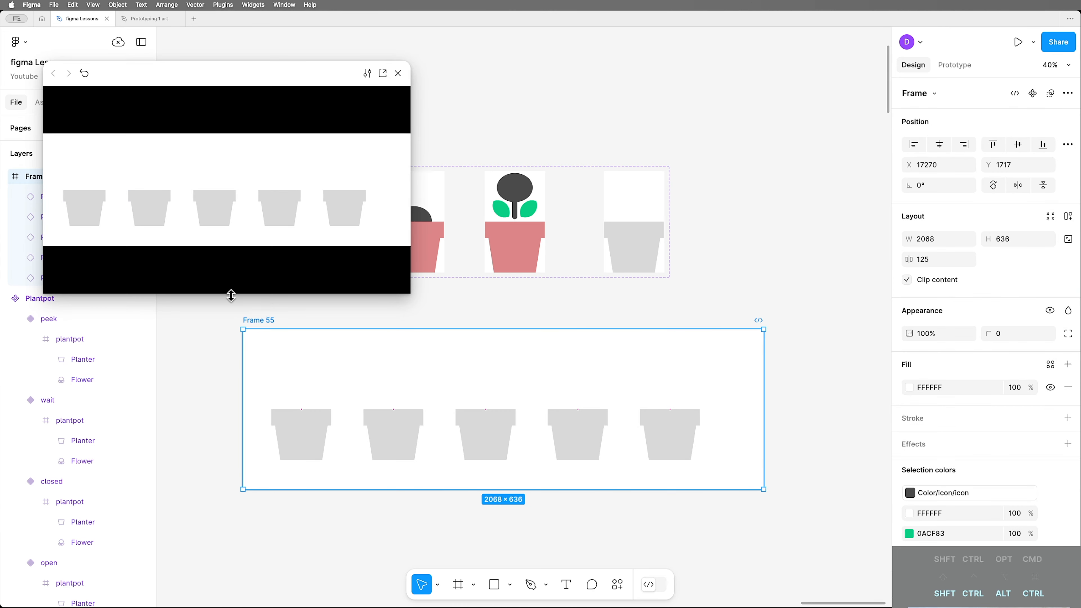
{"action": "mouse_move", "coordinate": [100, 209]}
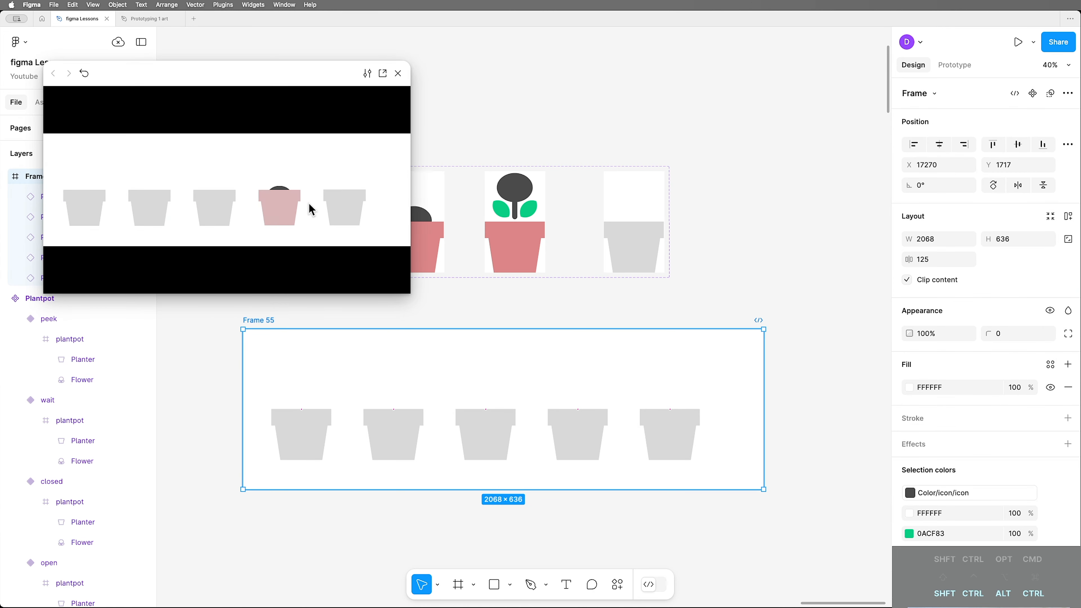
{"action": "left_click", "coordinate": [217, 211]}
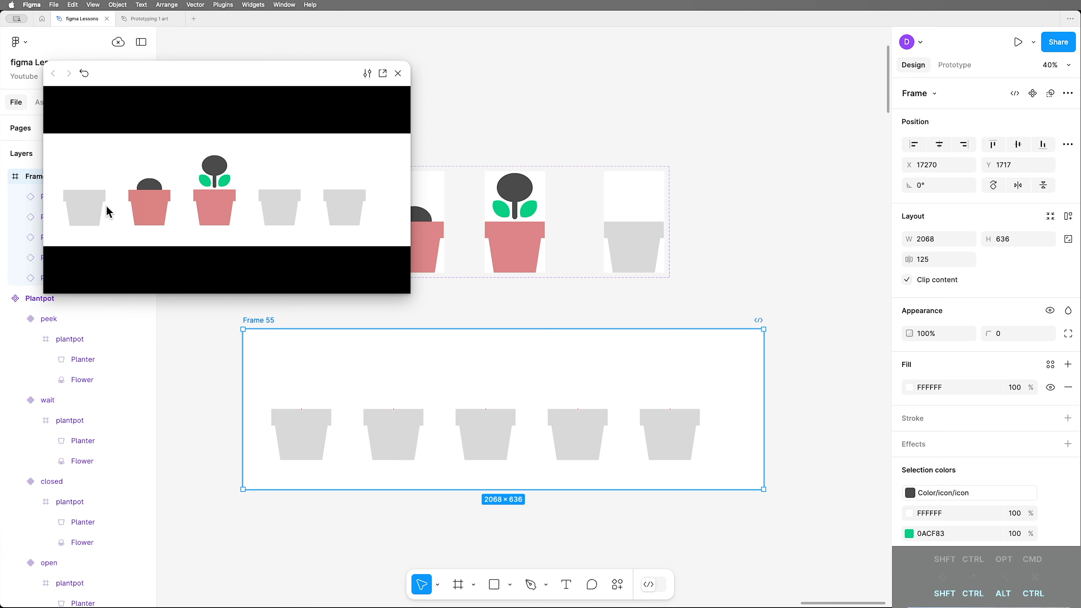
{"action": "left_click", "coordinate": [286, 209]}
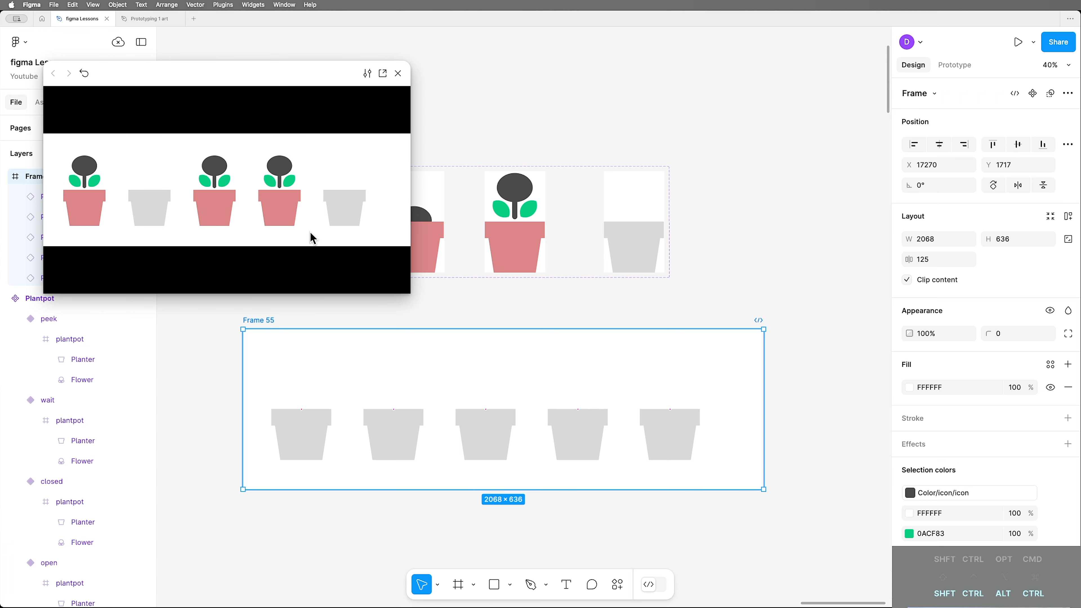
{"action": "left_click", "coordinate": [161, 212]}
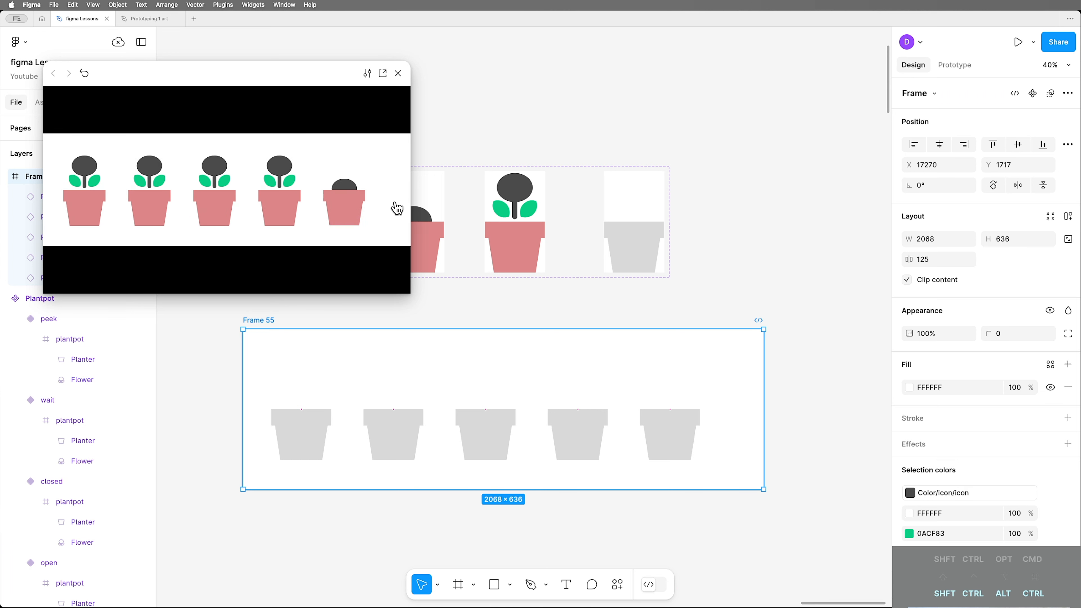
{"action": "left_click", "coordinate": [281, 217]}
{"action": "left_click", "coordinate": [217, 213]}
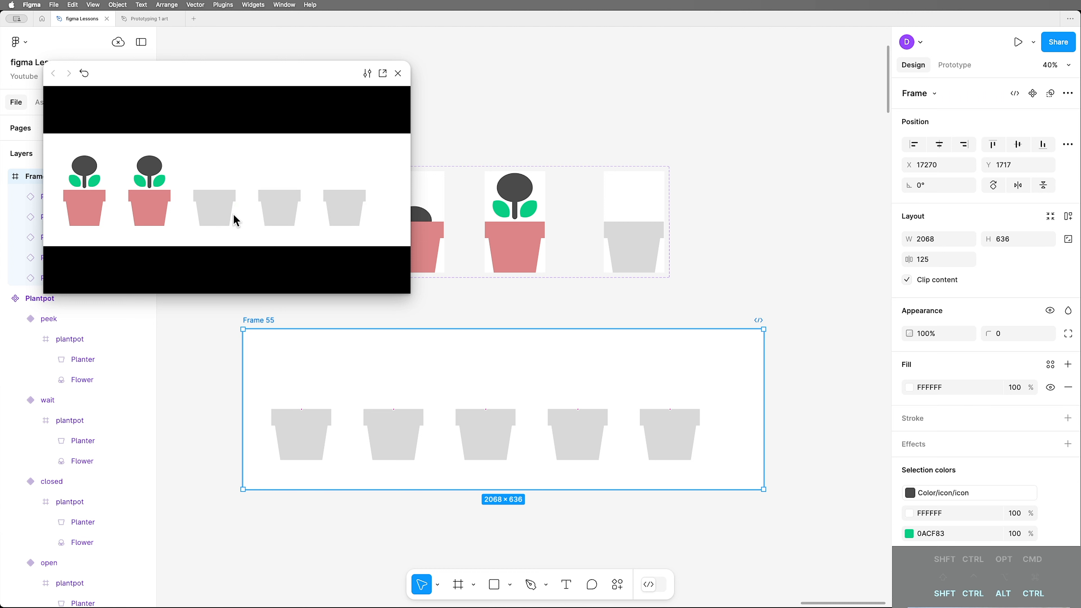
{"action": "left_click", "coordinate": [345, 210]}
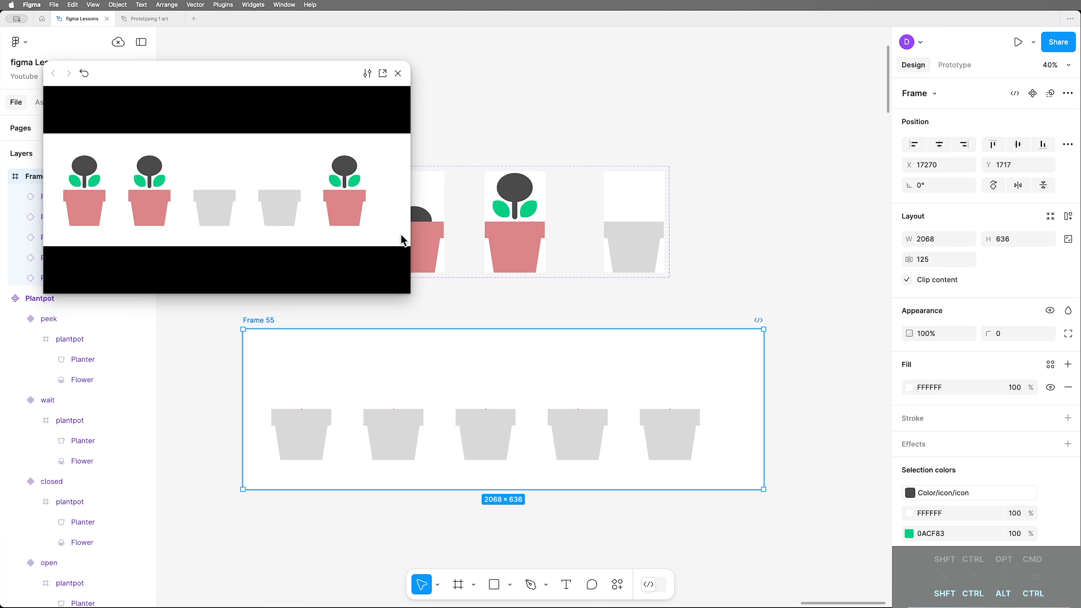